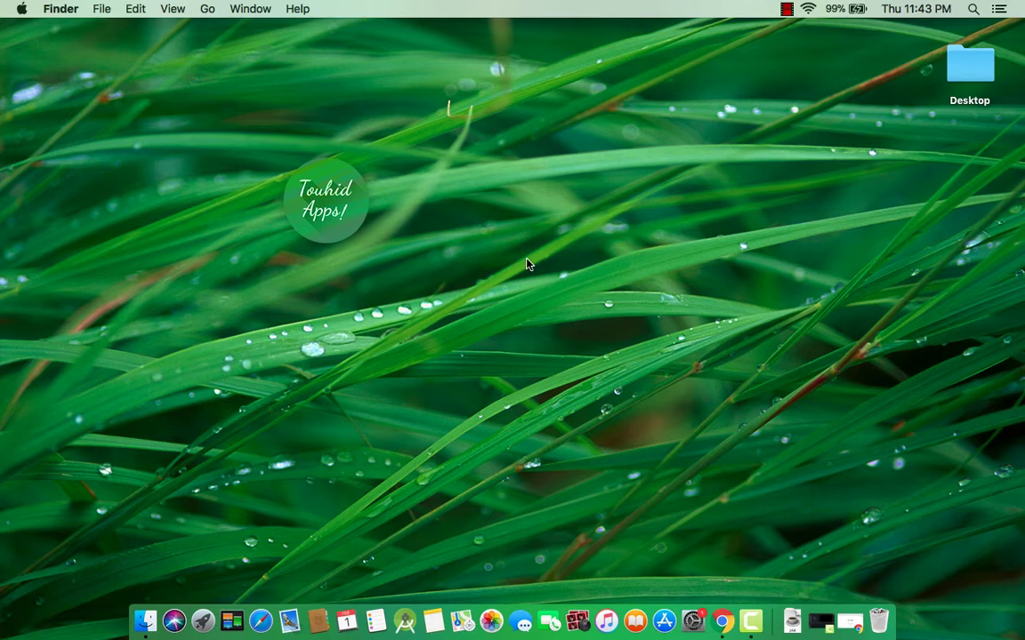
Launch Android Studio from the installed applications and reposition its welcome window on the desktop.
click(408, 617)
key(F4)
click(418, 430)
click(203, 616)
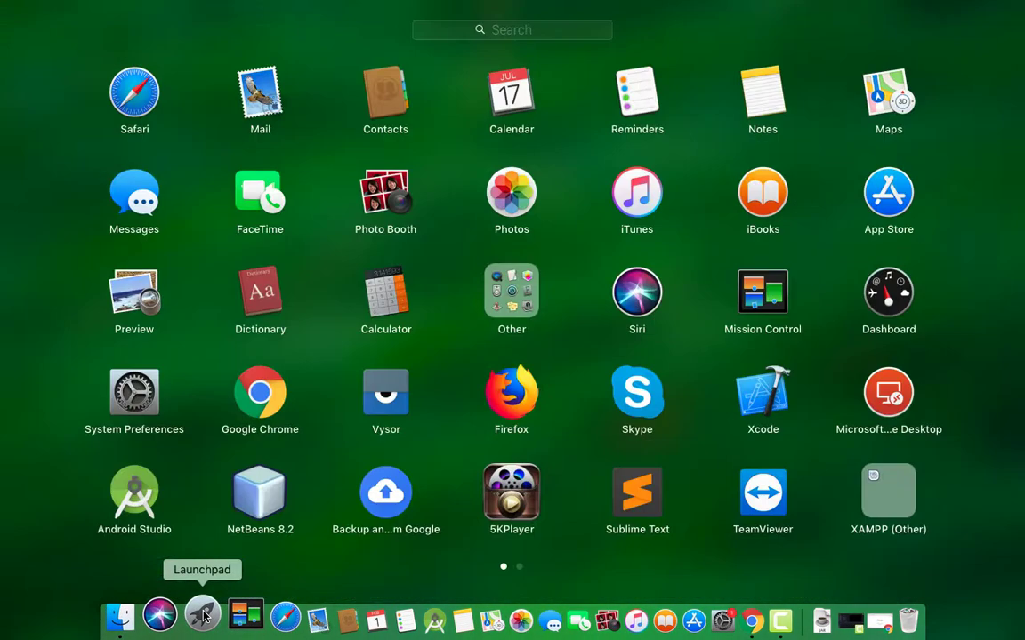
click(135, 498)
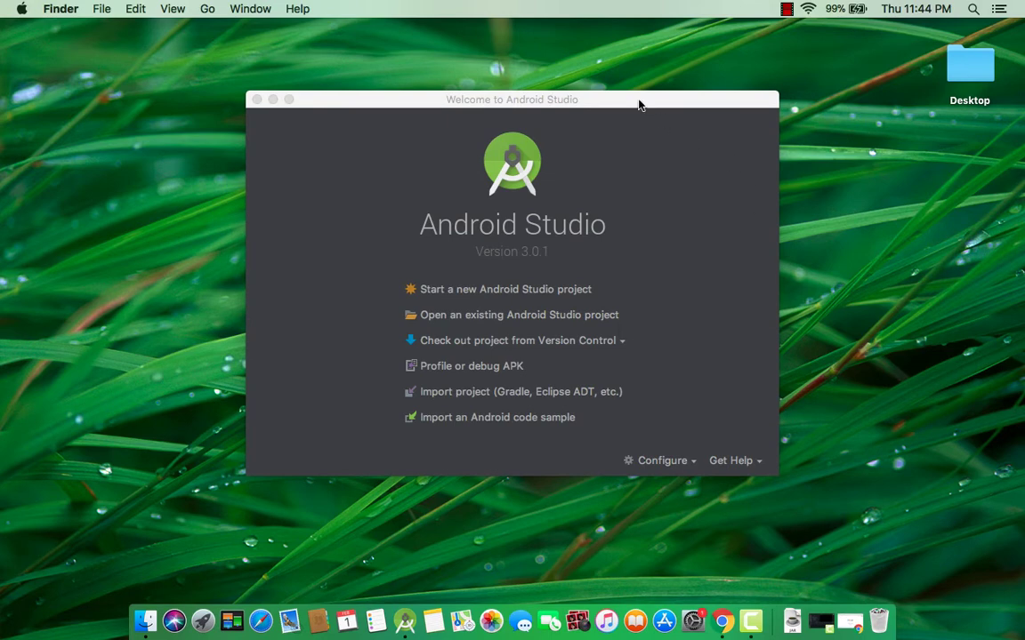
drag(638, 104, 654, 88)
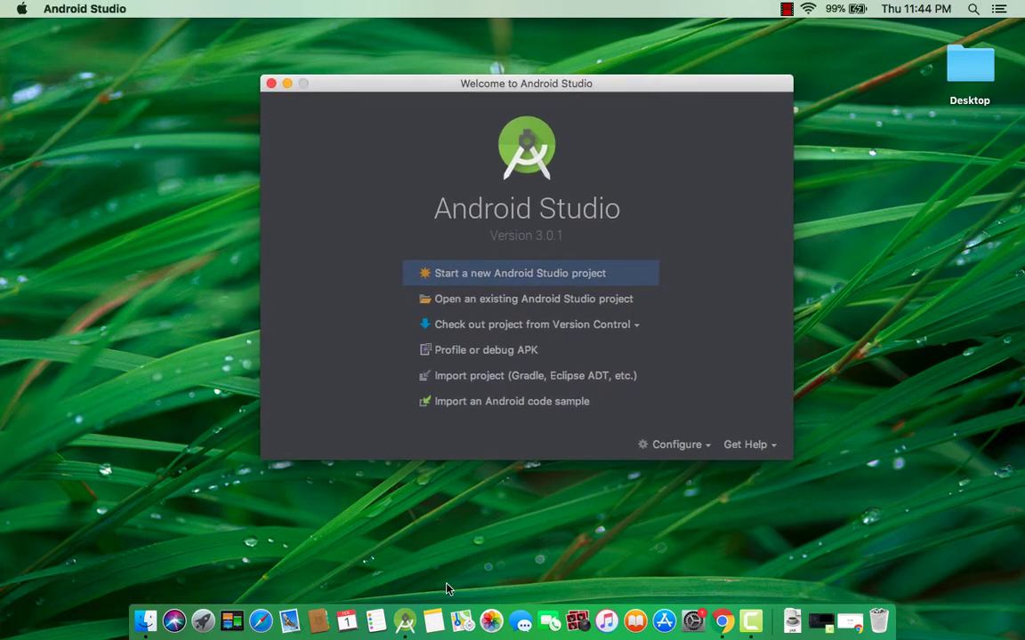
Switch to Chrome and search Google for "intellij idea".
click(724, 618)
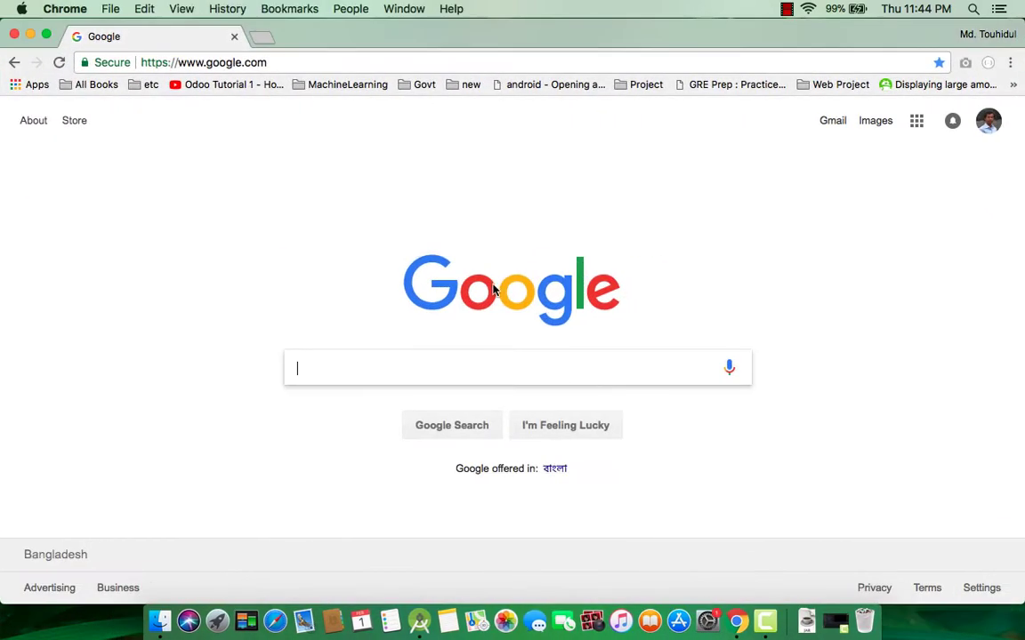
text(intell)
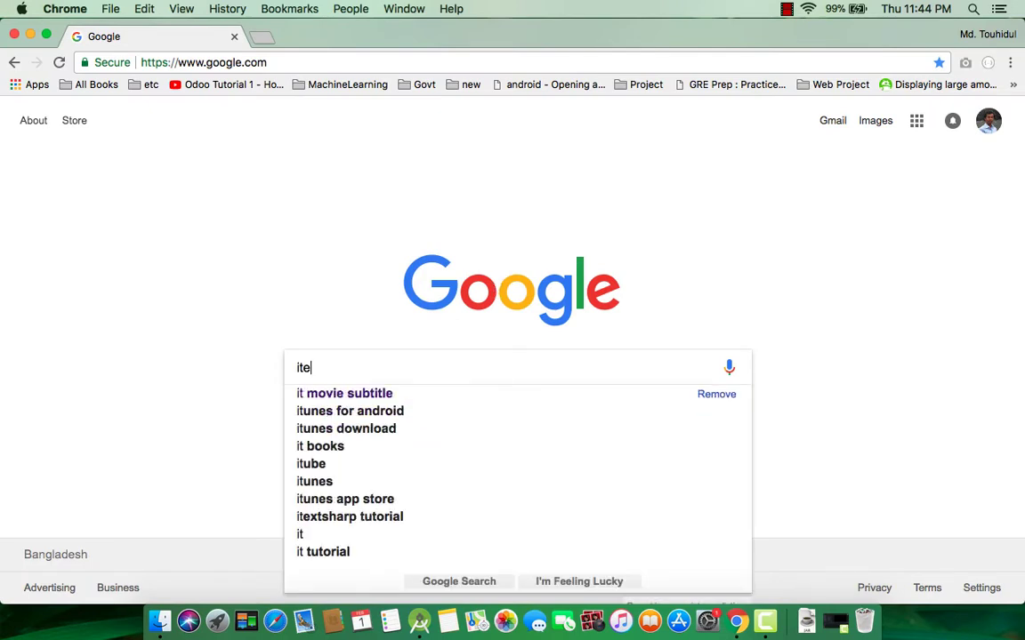
text(ij id)
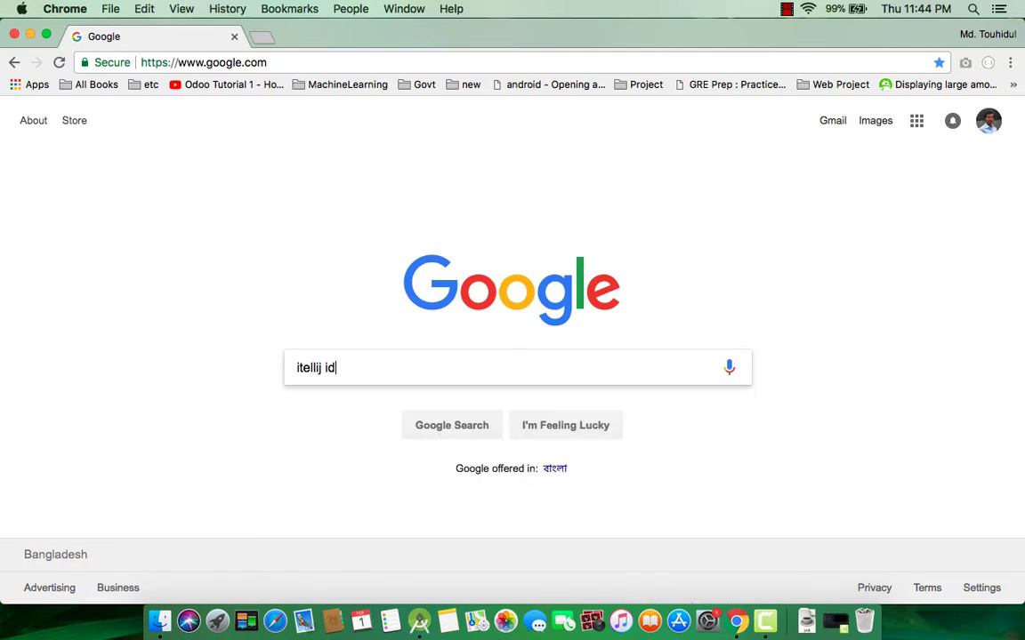
text(ea)
key(Down)
key(Return)
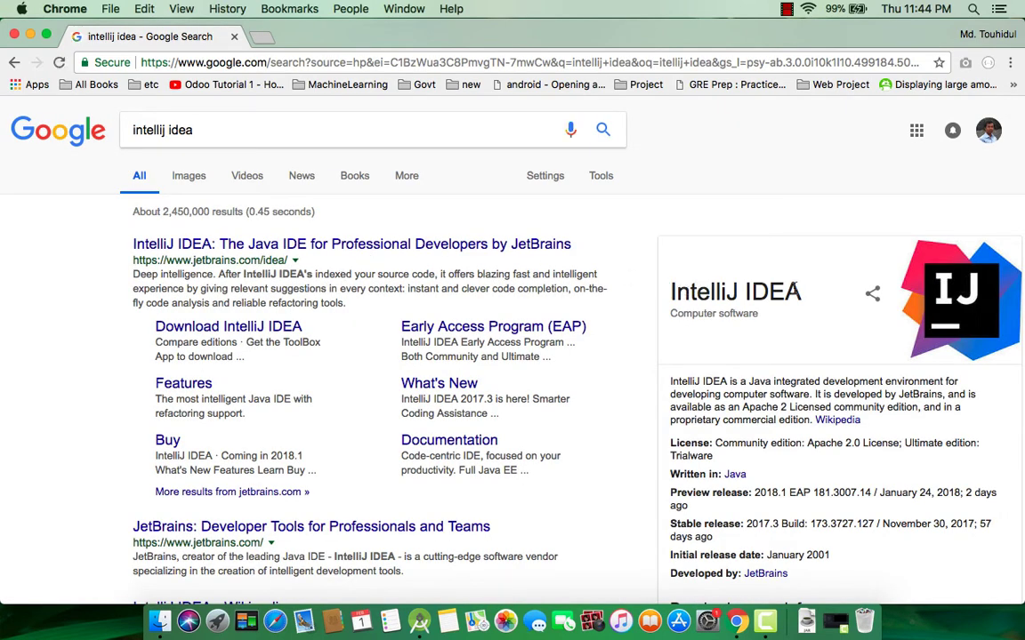
Open the JetBrains IntelliJ IDEA site from the search results and go to its download page.
click(253, 248)
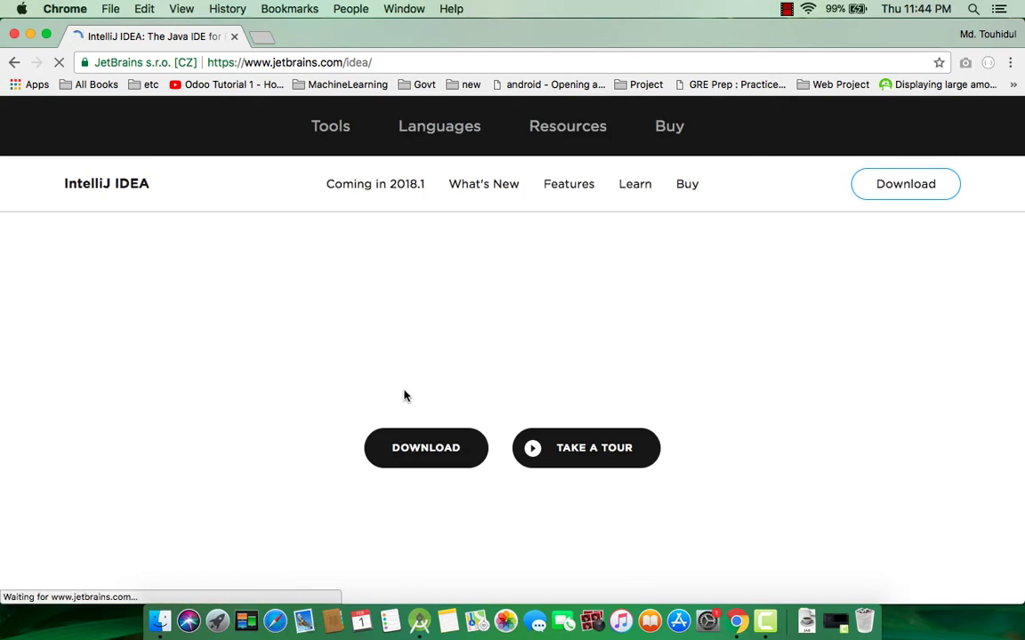
scroll(532, 427, down, 5)
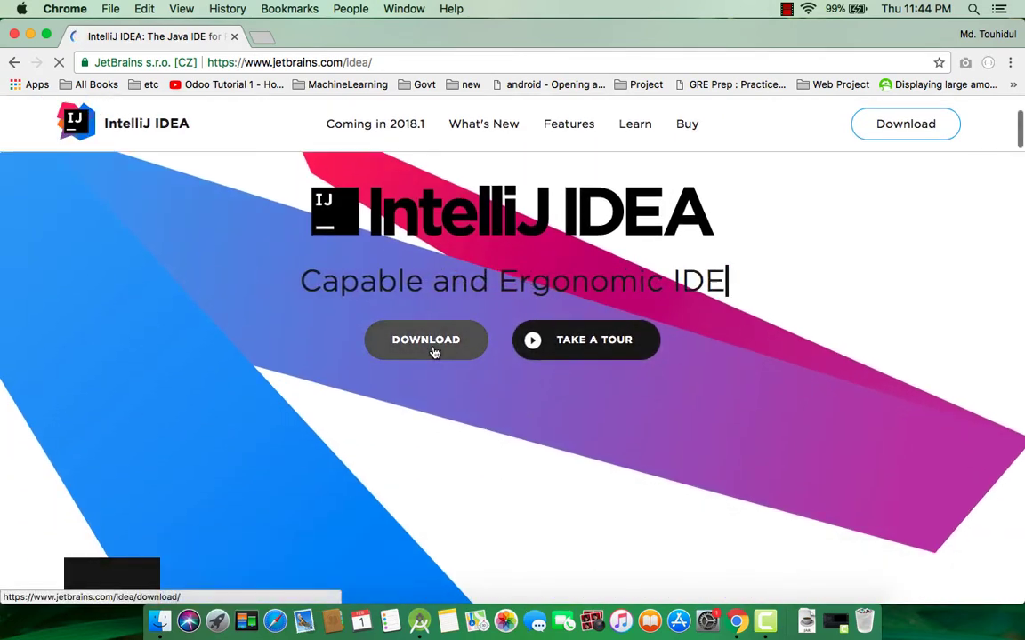
click(434, 353)
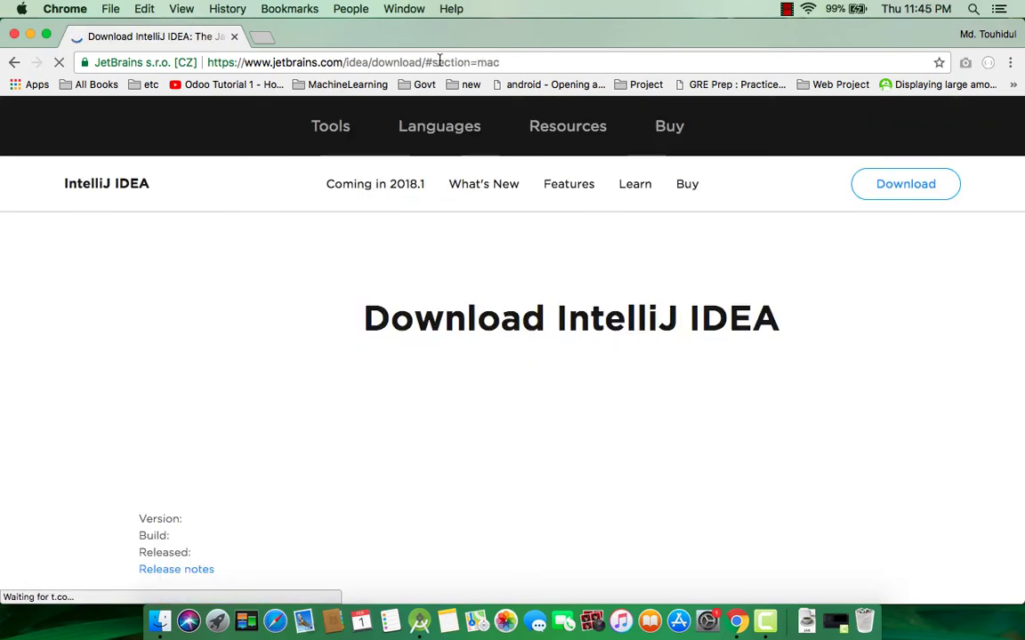
Examine the descriptions of the Ultimate and Community editions on the IntelliJ IDEA download page for macOS.
scroll(398, 327, down, 1)
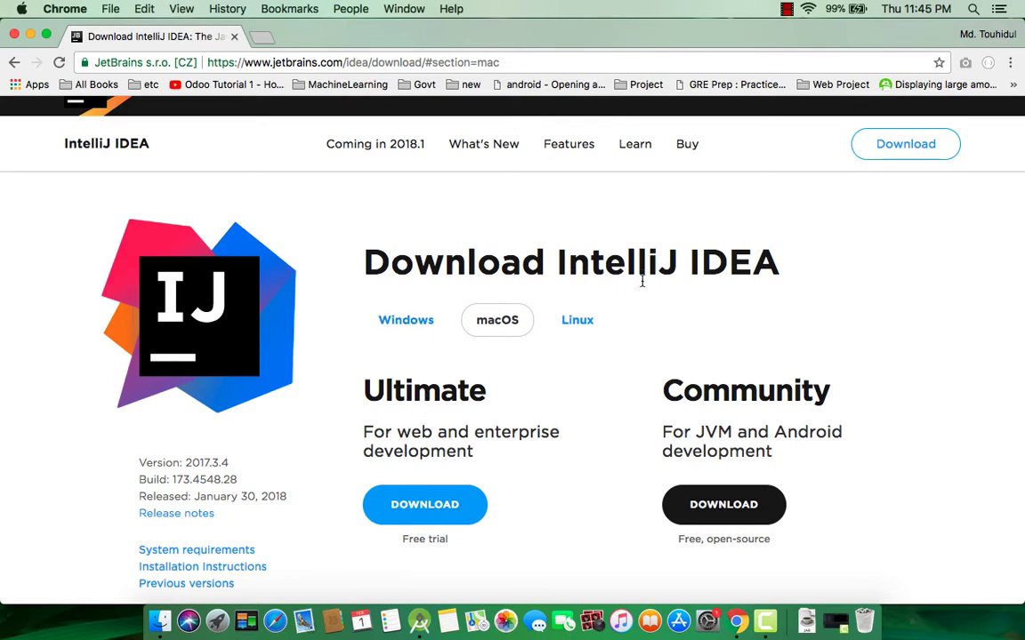
scroll(534, 387, down, 1)
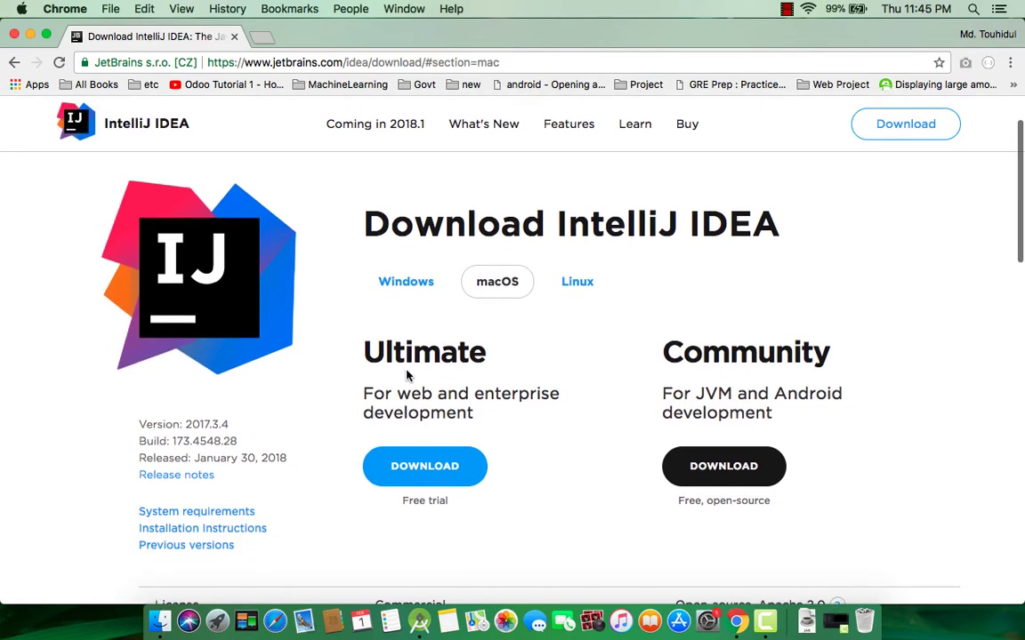
drag(411, 403, 473, 417)
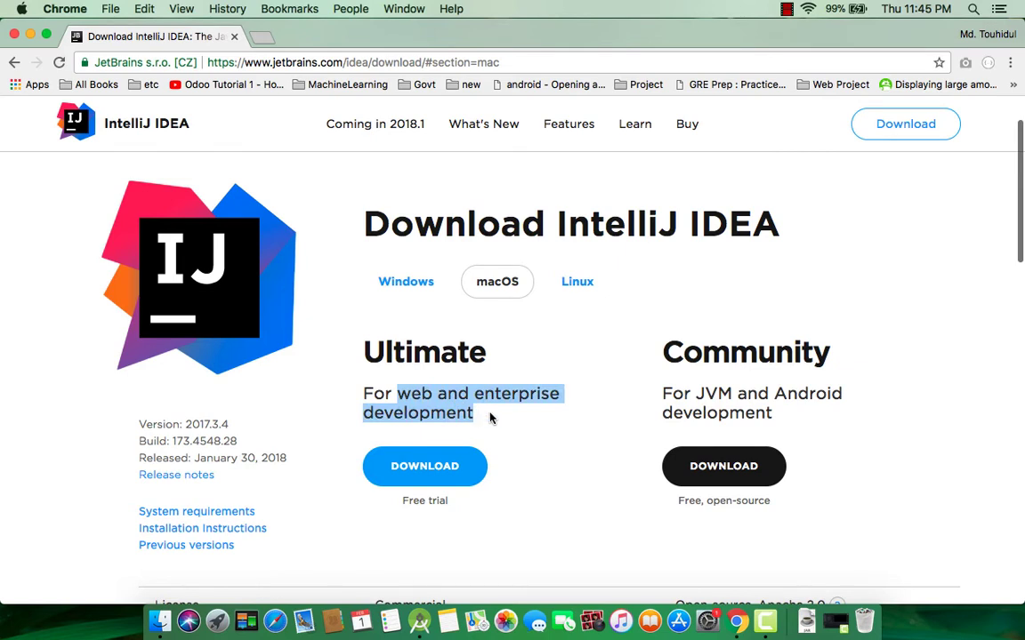
click(491, 418)
drag(677, 354, 789, 420)
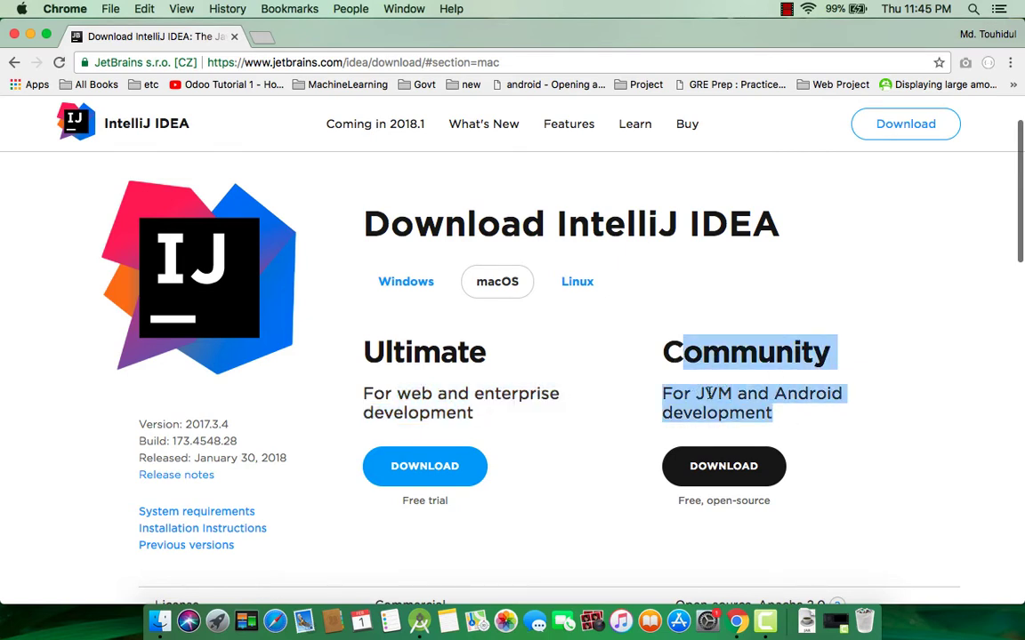
click(785, 391)
scroll(731, 422, down, 2)
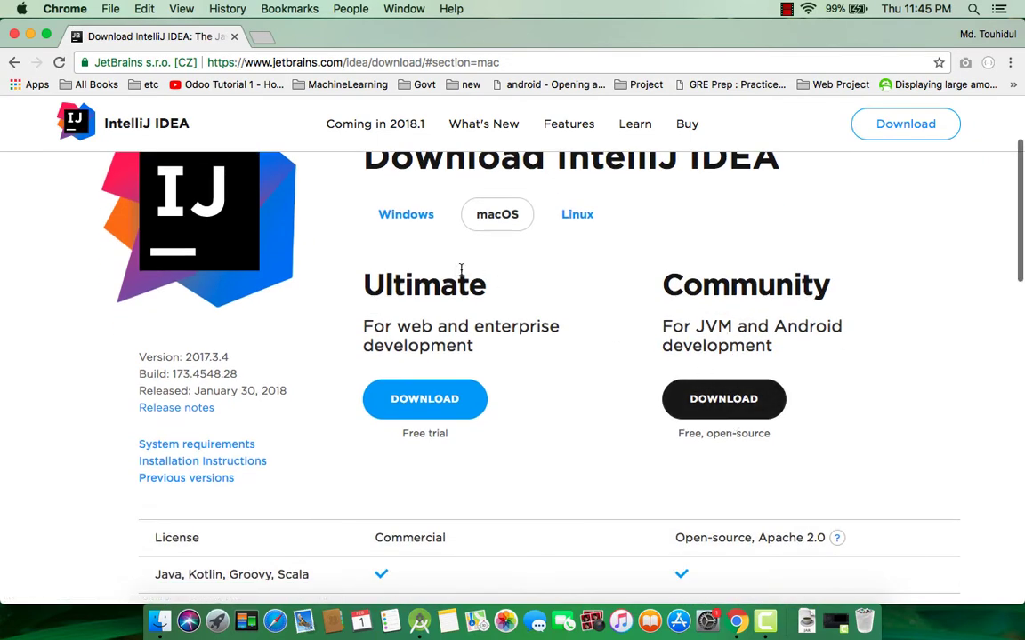
scroll(524, 238, up, 3)
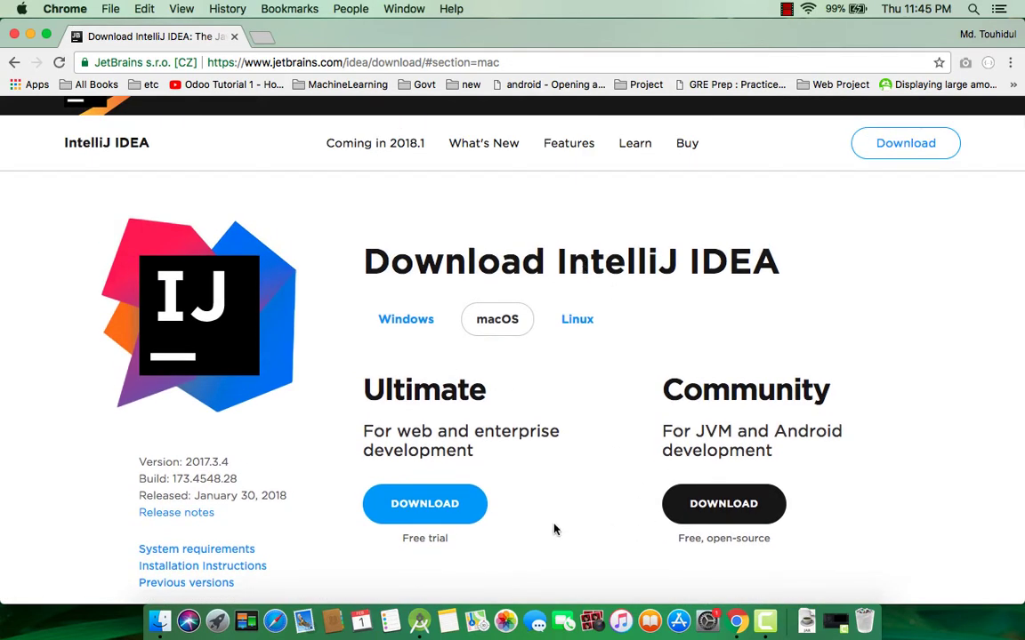
Compare the Android Studio welcome window with the IntelliJ IDEA download page and its edition feature table.
click(420, 614)
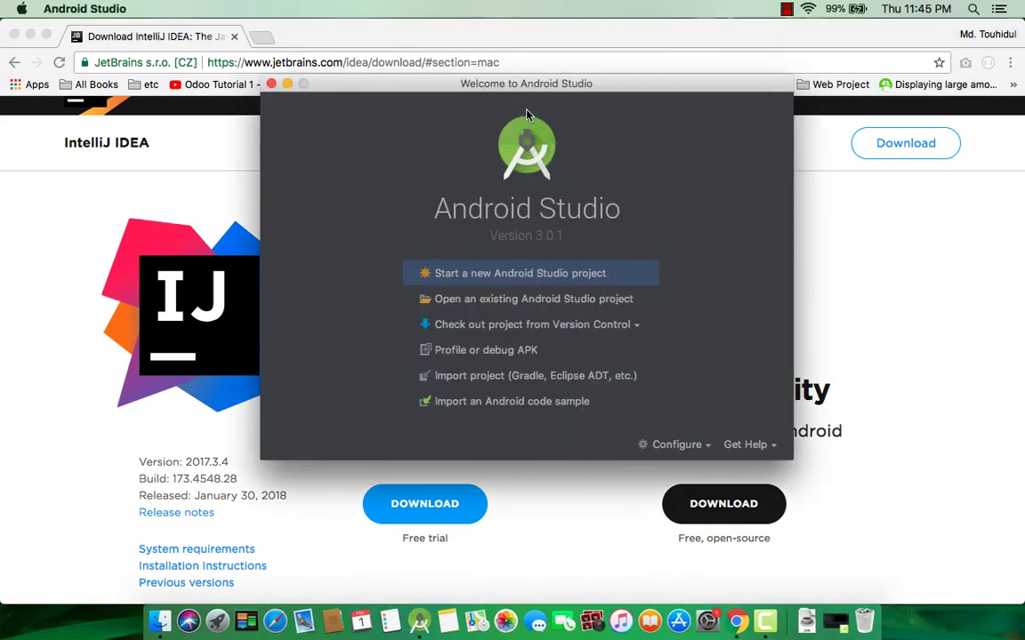
drag(525, 90, 389, 219)
click(779, 343)
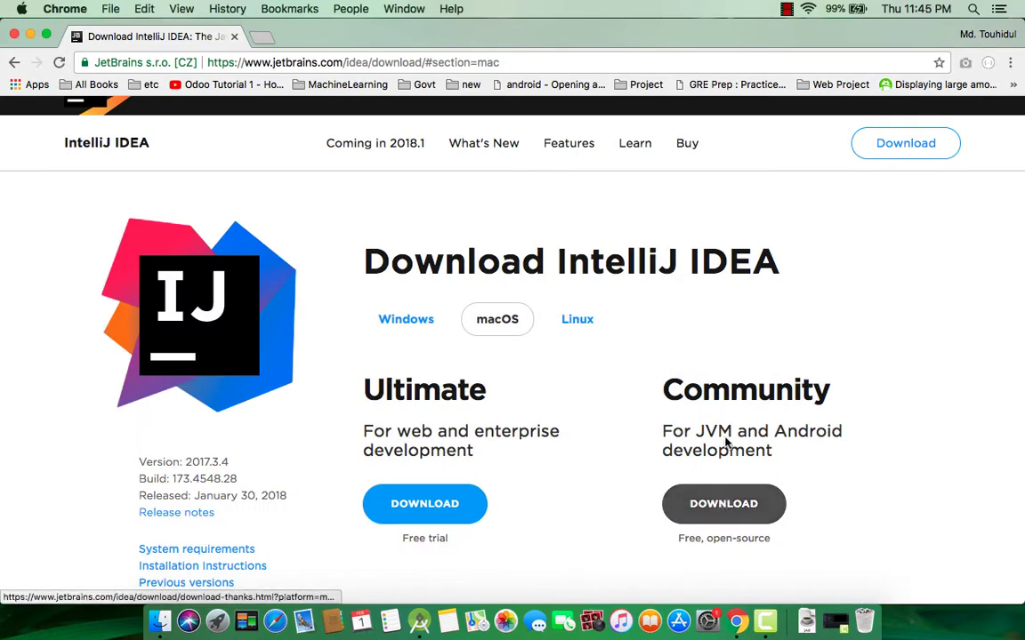
scroll(734, 454, down, 10)
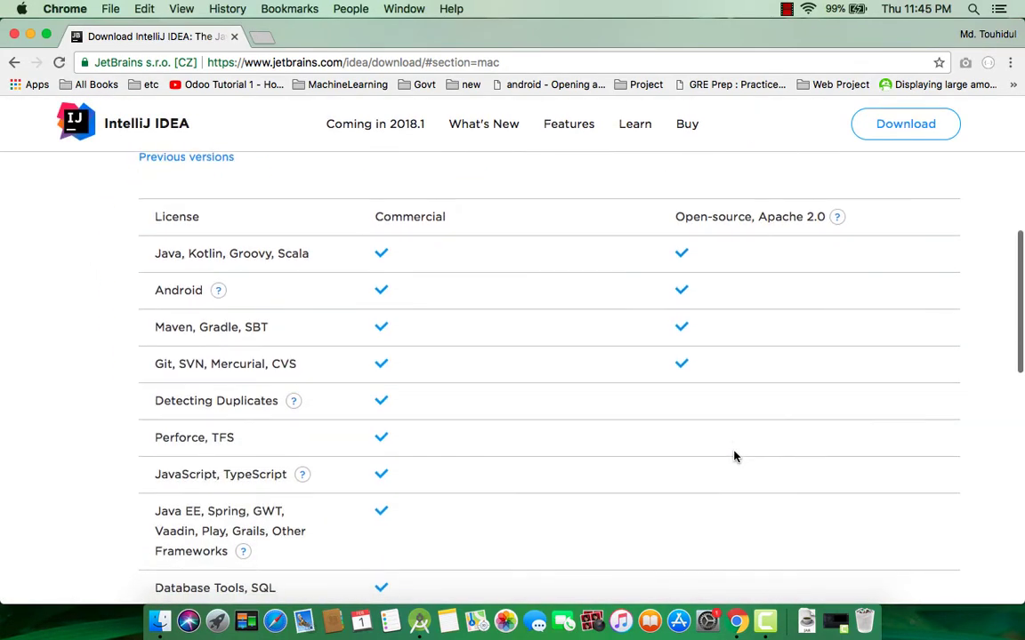
scroll(643, 521, up, 10)
click(419, 621)
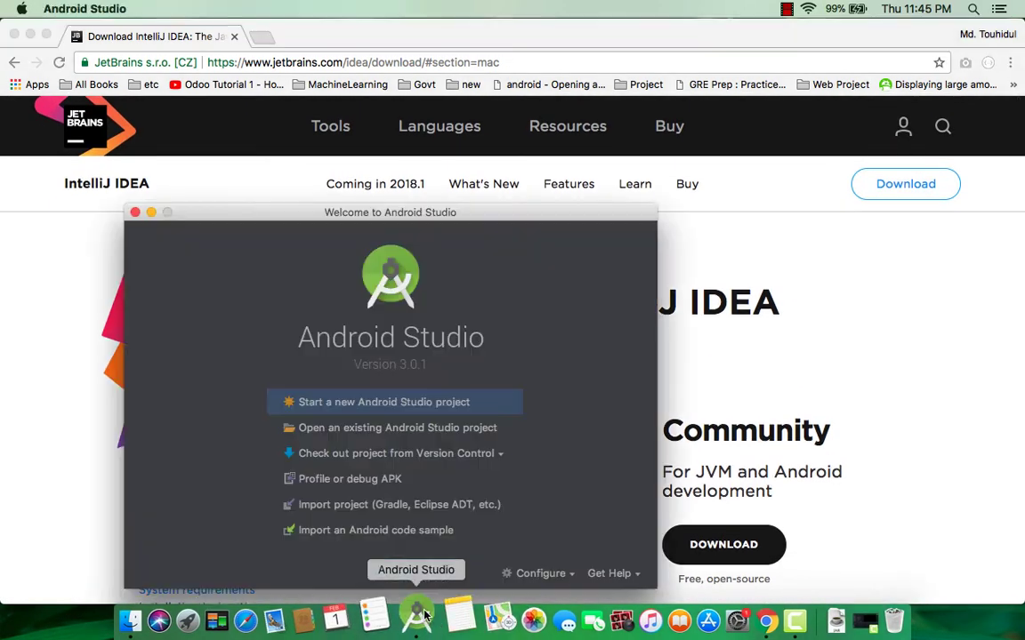
drag(425, 216, 492, 219)
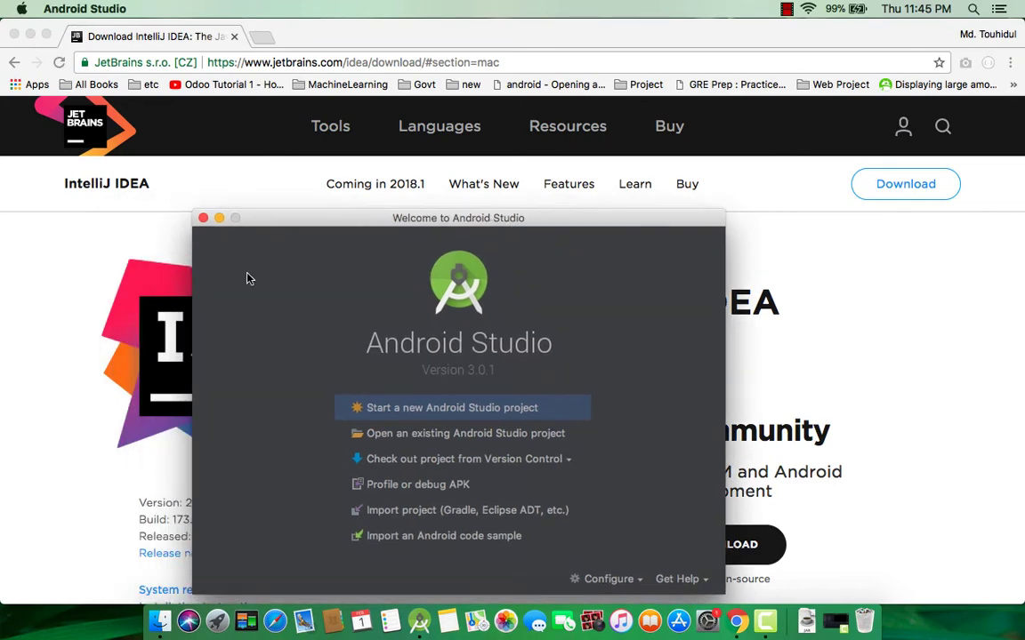
click(40, 260)
scroll(308, 348, down, 5)
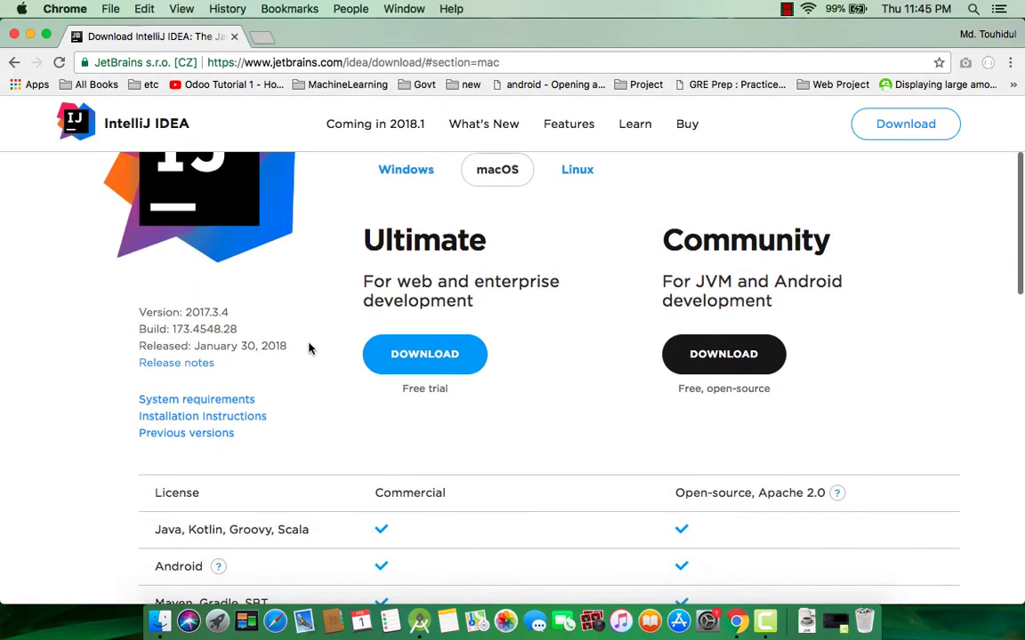
scroll(309, 348, down, 10)
scroll(309, 348, up, 20)
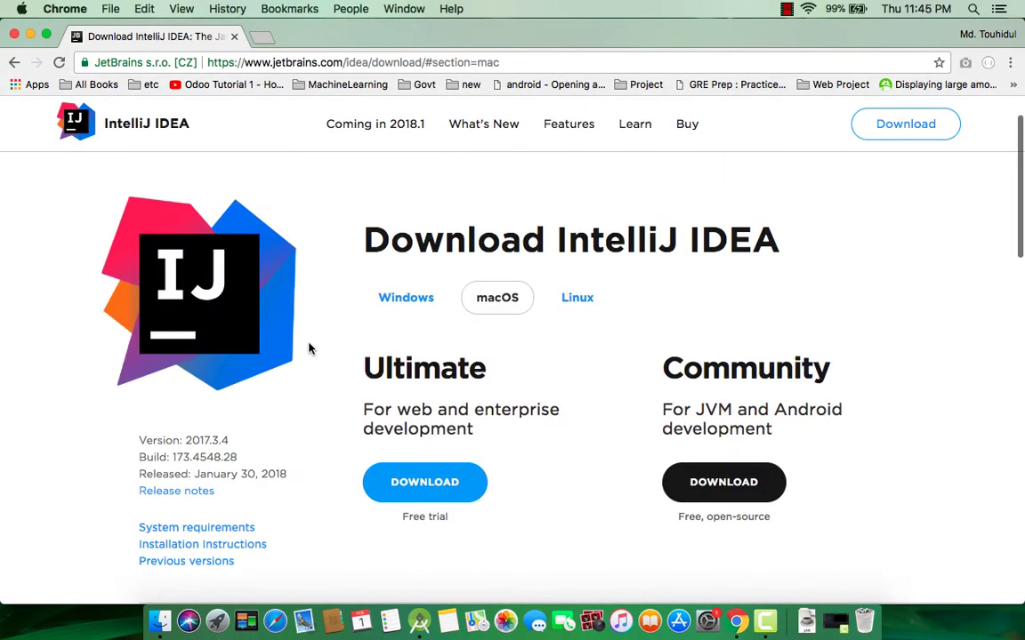
click(418, 610)
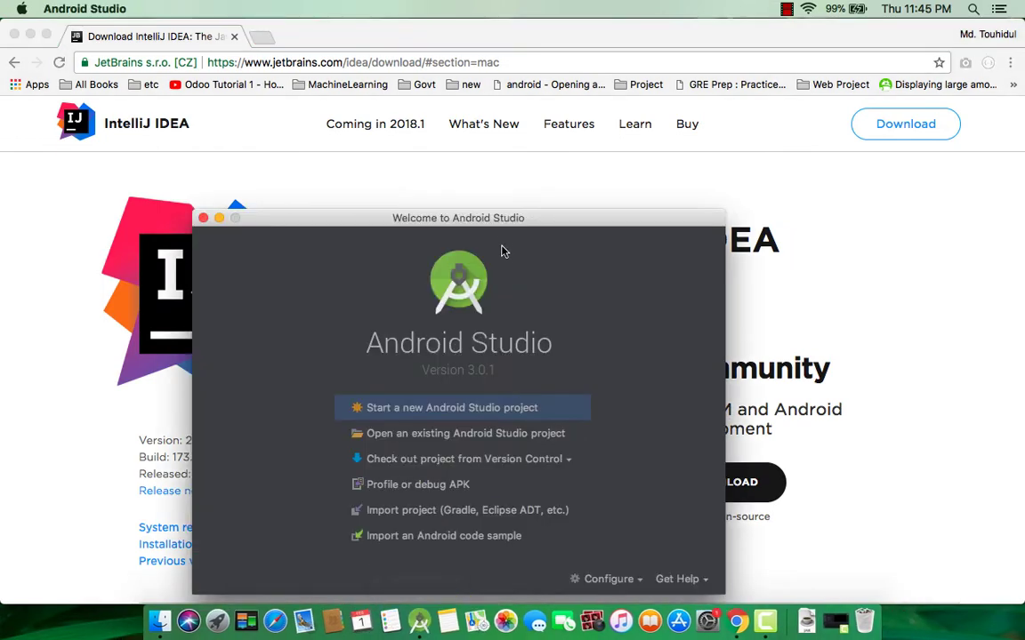
drag(498, 220, 707, 53)
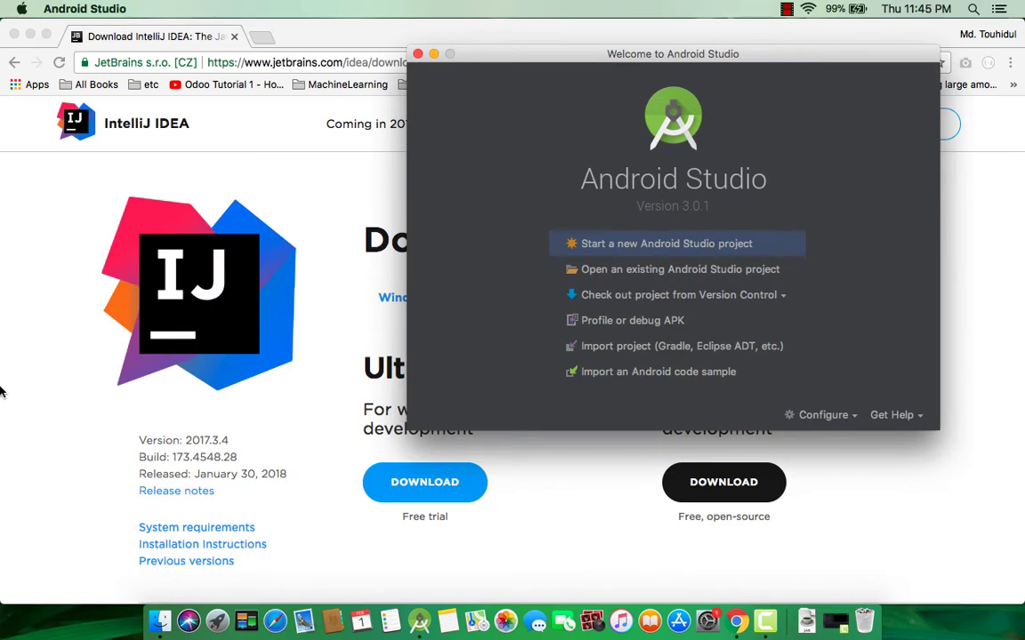
click(247, 213)
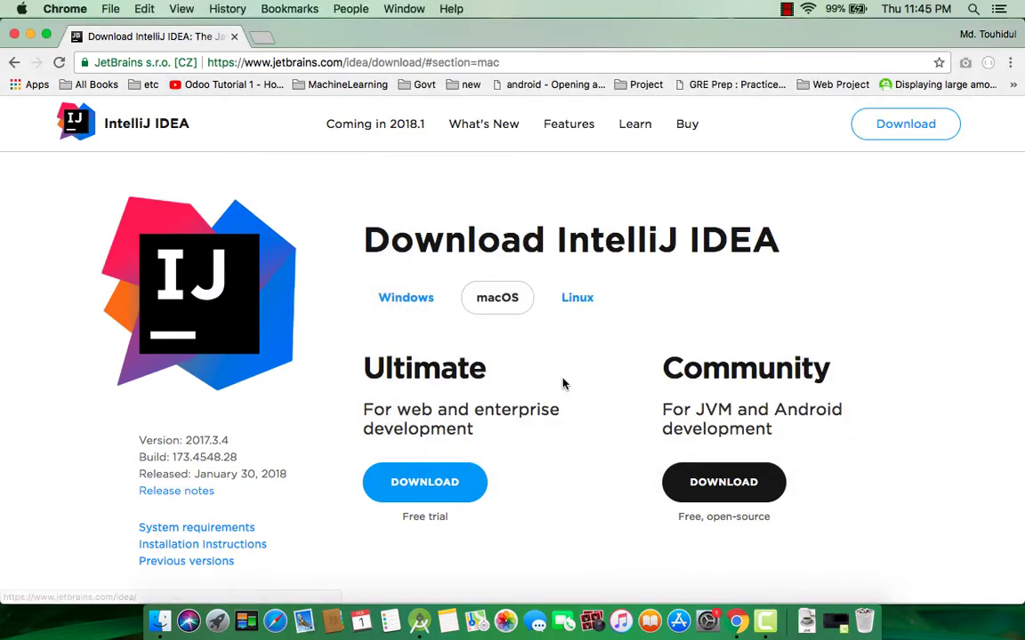
scroll(604, 428, down, 3)
scroll(604, 428, down, 6)
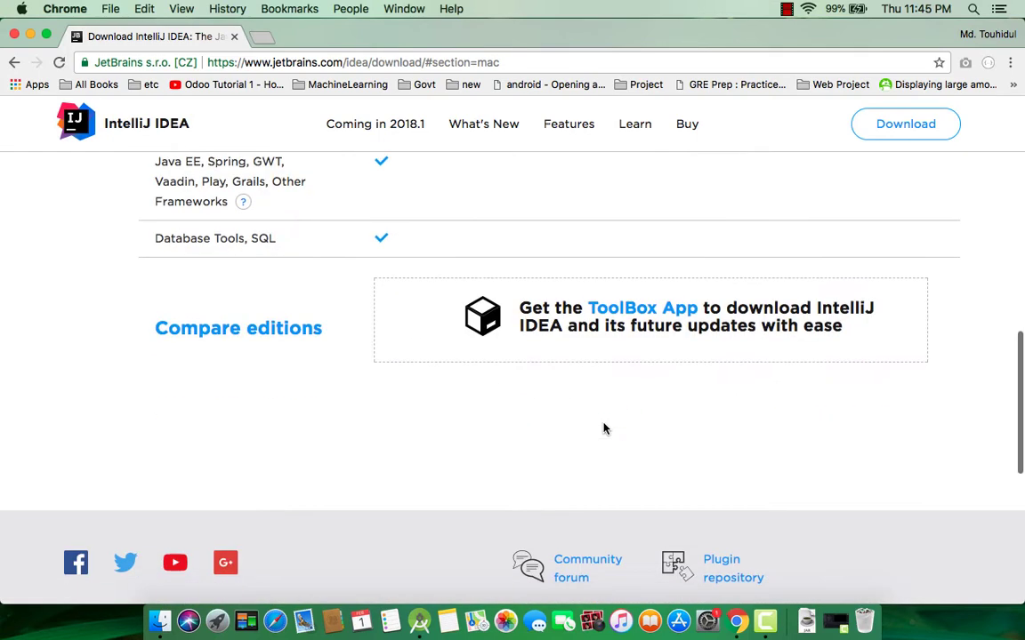
scroll(604, 428, up, 9)
Switch to Android Studio, minimize the Chrome window and move the welcome window to the upper middle of the desktop.
click(419, 621)
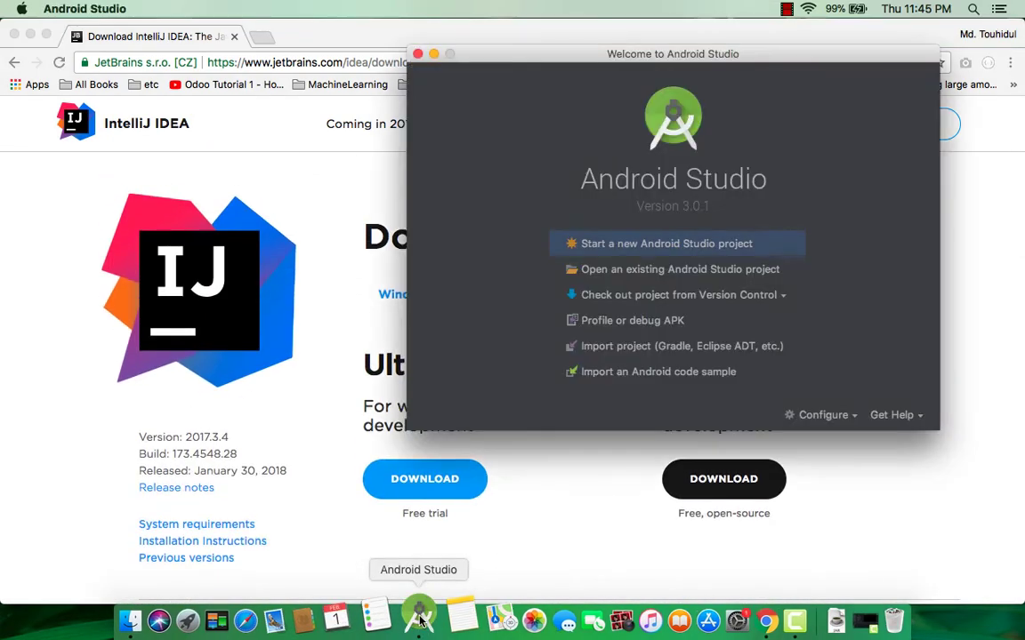
drag(693, 63, 530, 174)
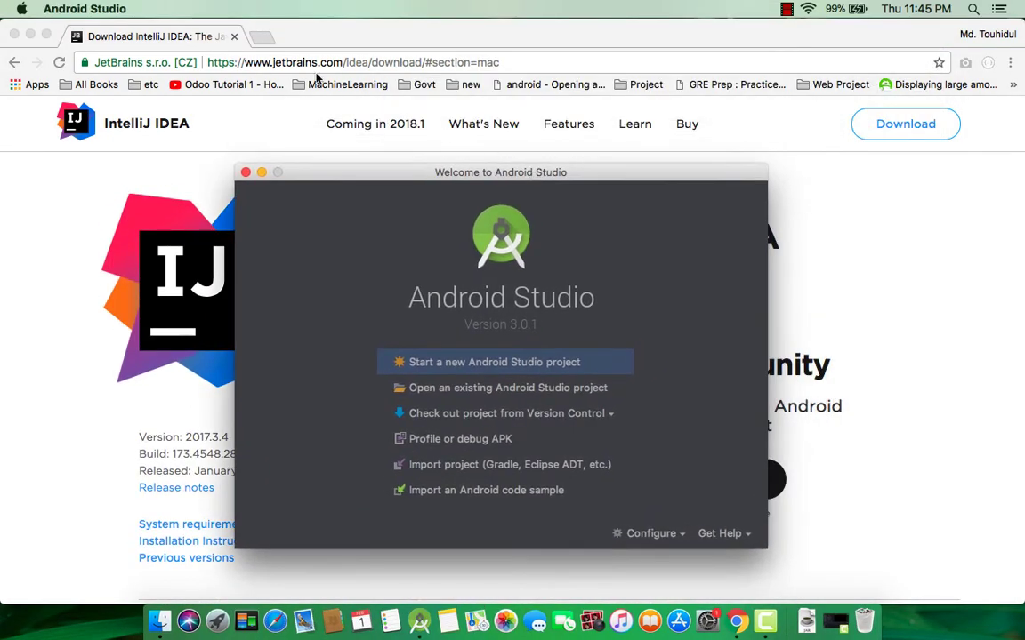
click(30, 33)
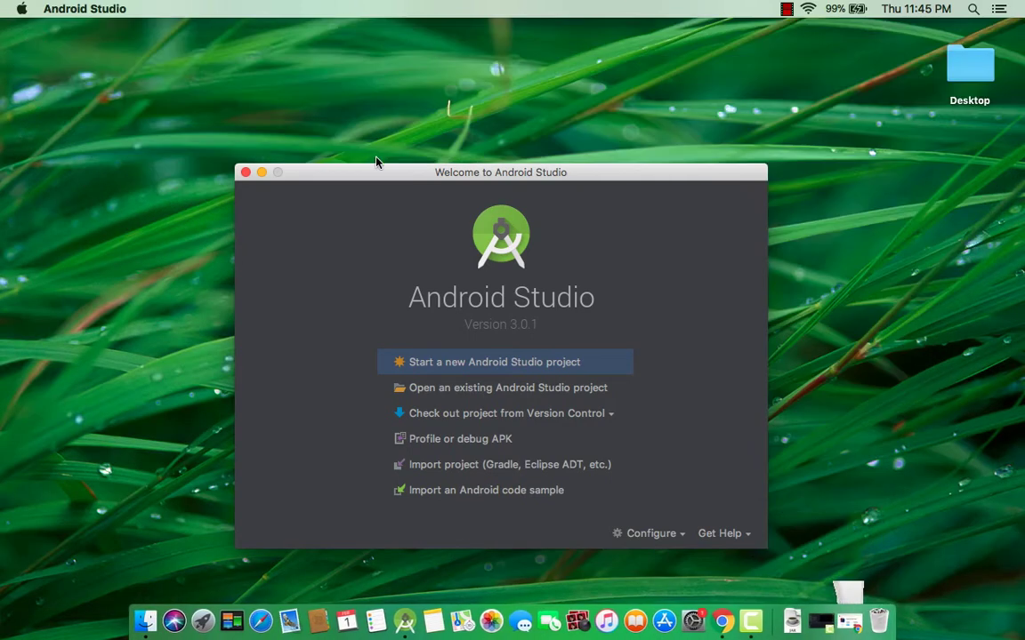
drag(418, 169, 426, 146)
drag(446, 105, 433, 74)
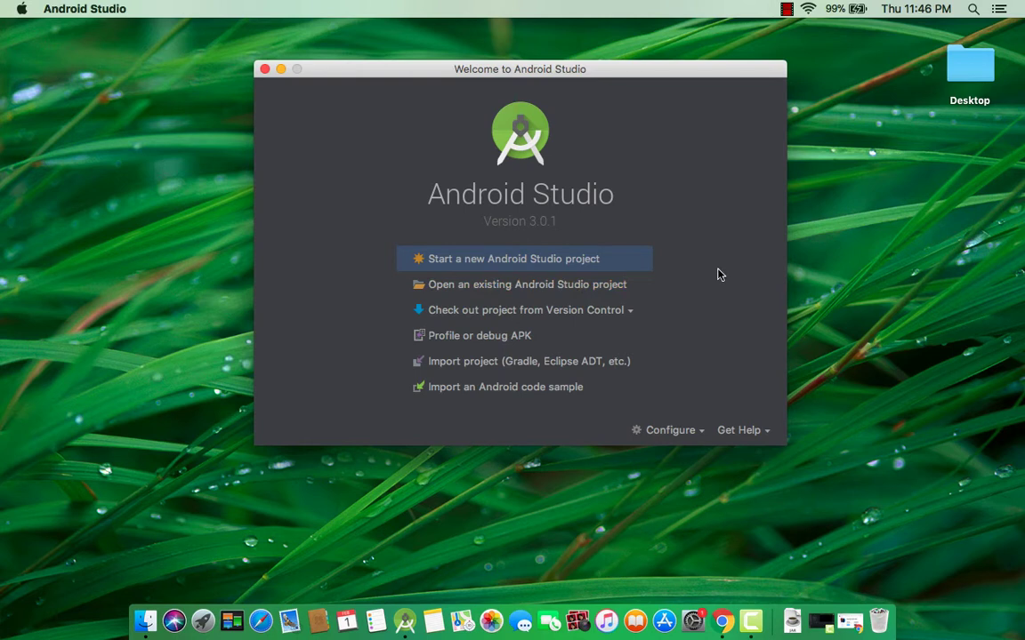
View the version control sources offered for checking out a project, close the list and reposition the welcome window.
click(609, 313)
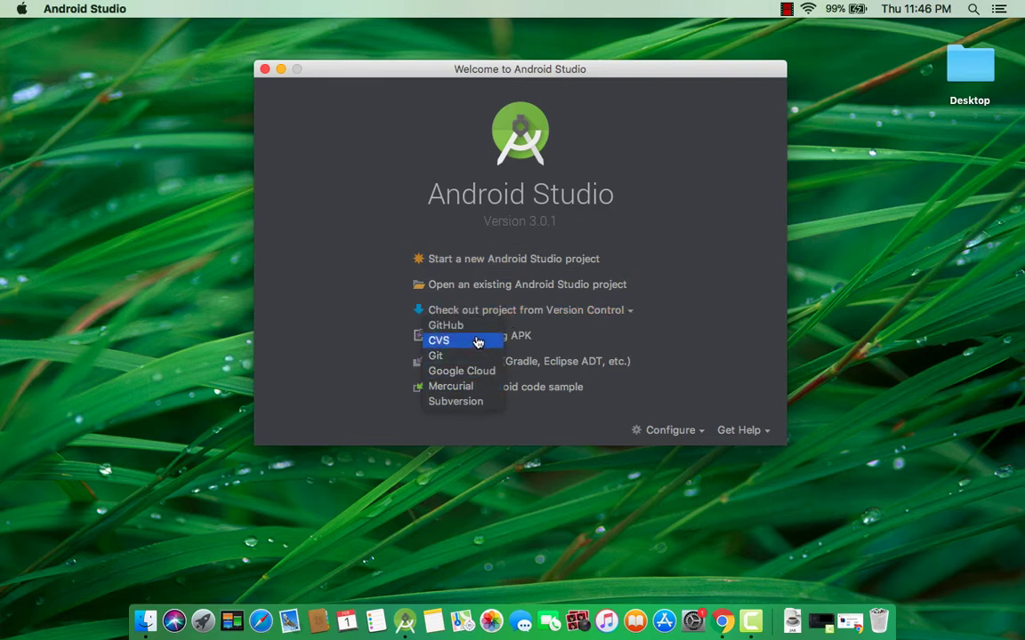
click(337, 292)
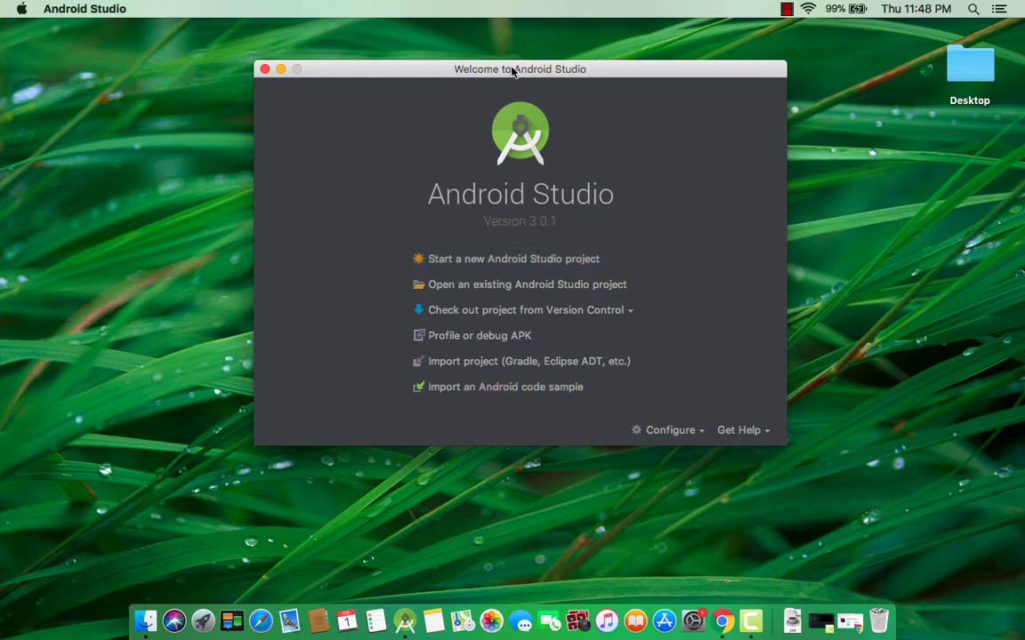
drag(515, 70, 496, 96)
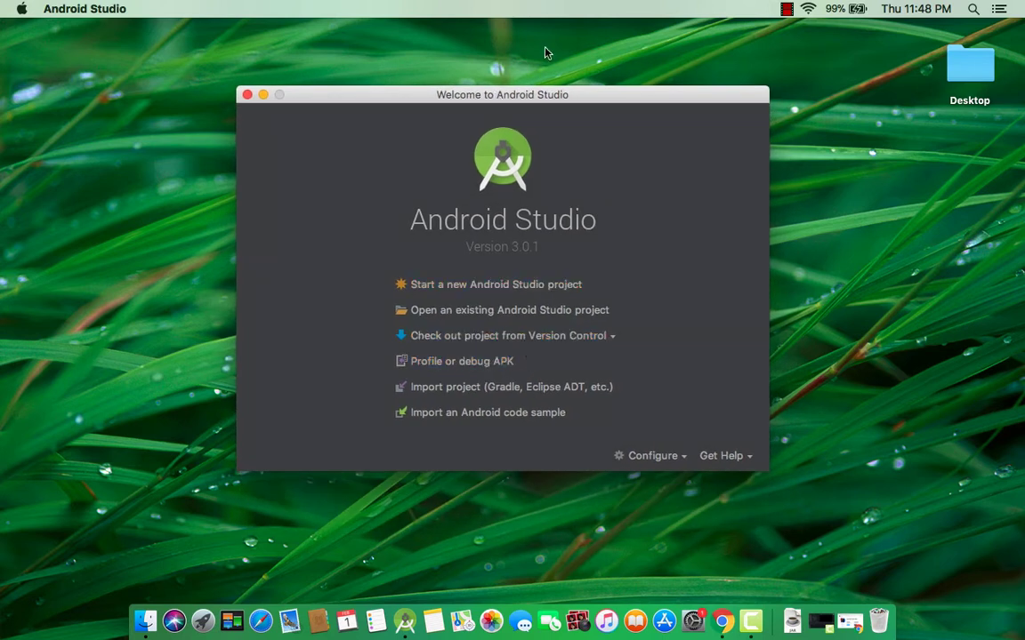
drag(532, 100, 570, 88)
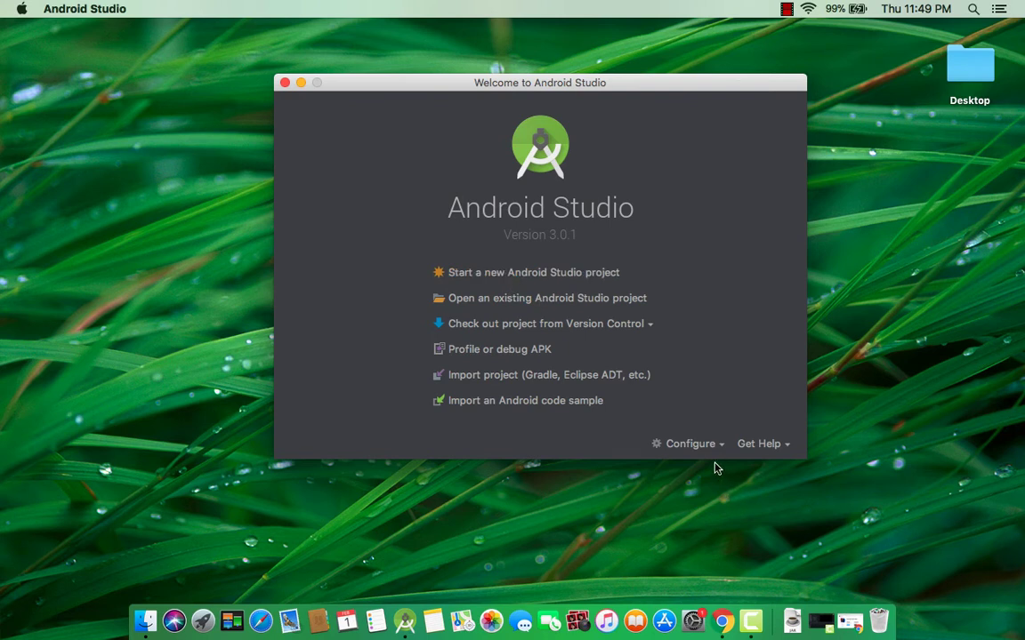
View the help resources offered in the welcome window, close them and list the configuration options.
click(764, 445)
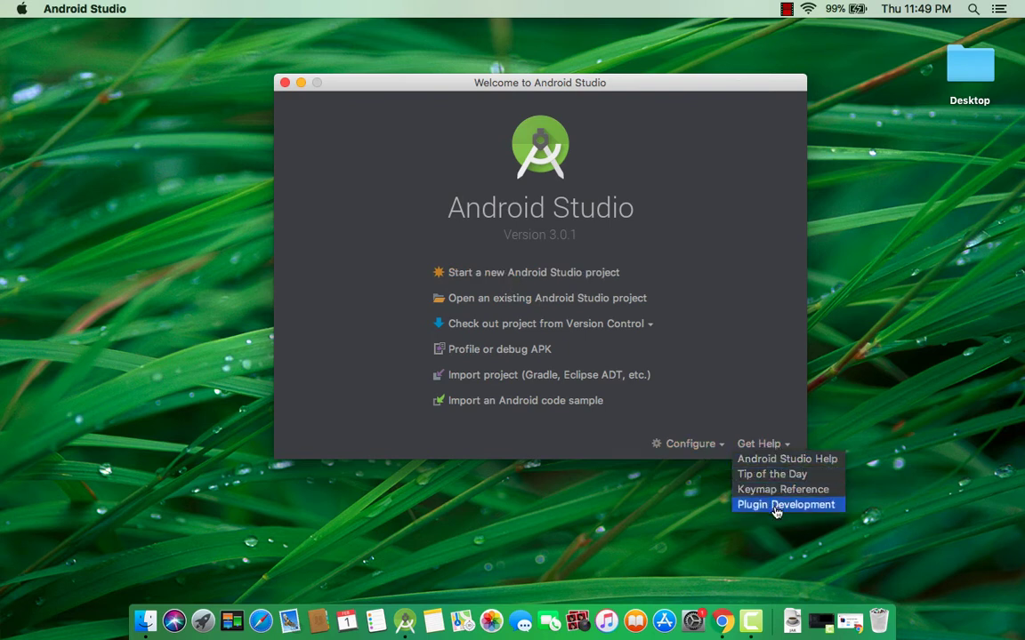
click(684, 459)
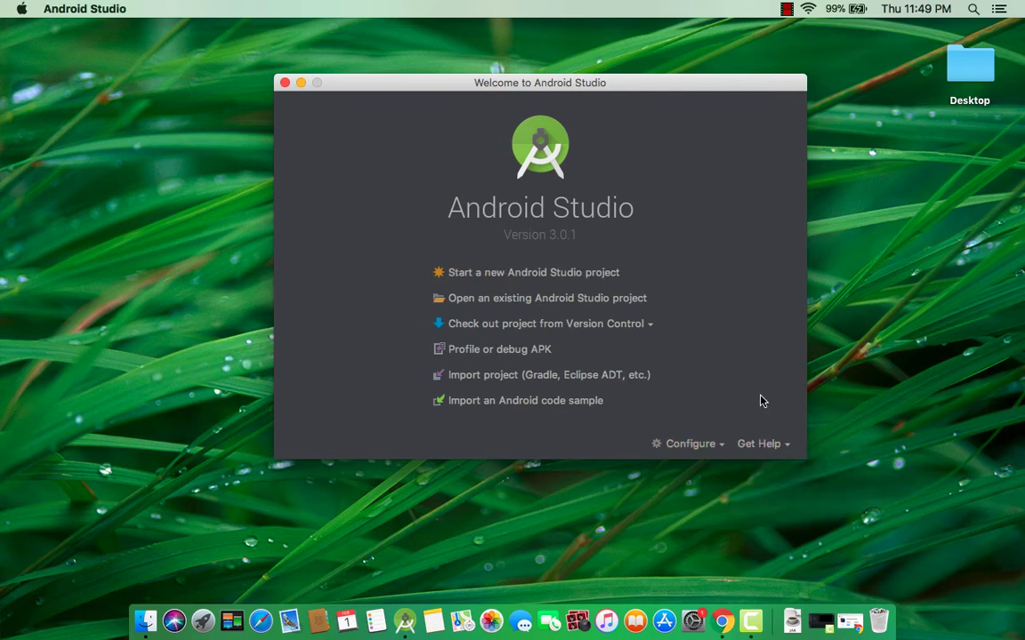
click(693, 447)
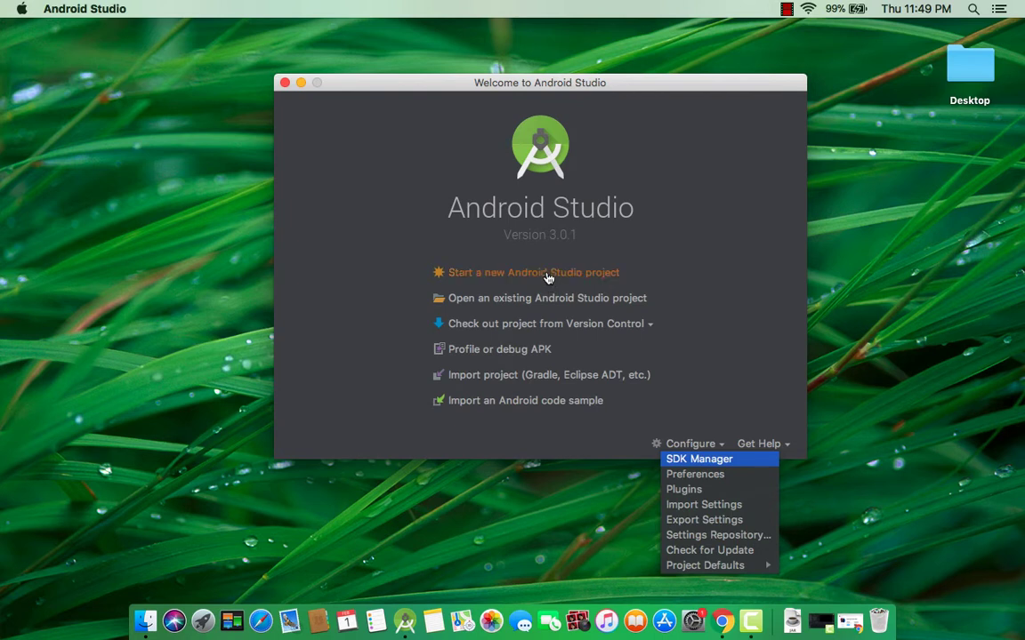
Open the SDK Manager, reposition its window and look through the list of Android SDK platforms.
click(700, 459)
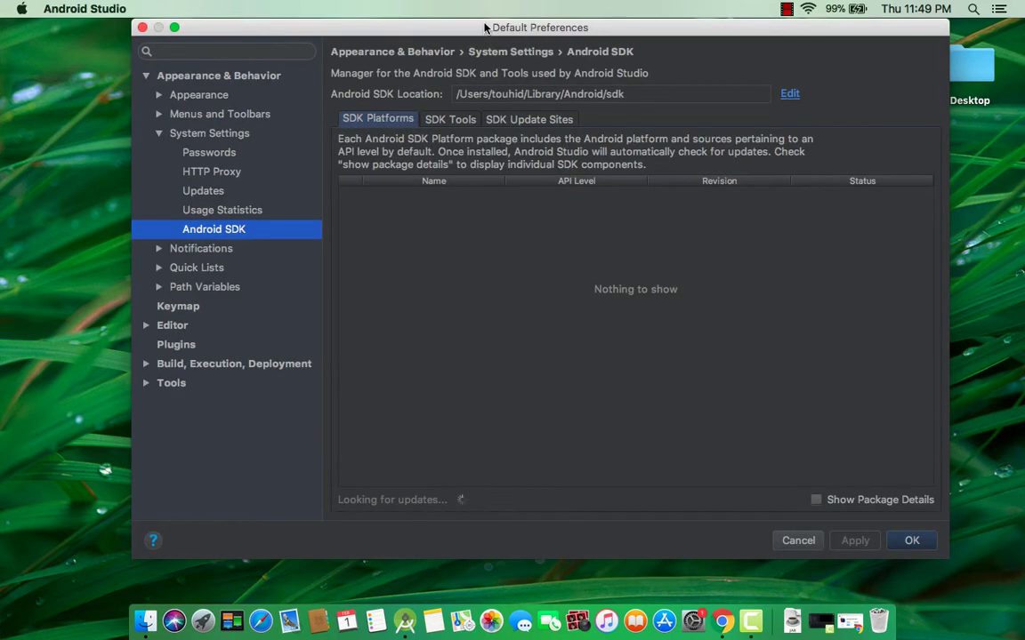
drag(485, 33, 404, 33)
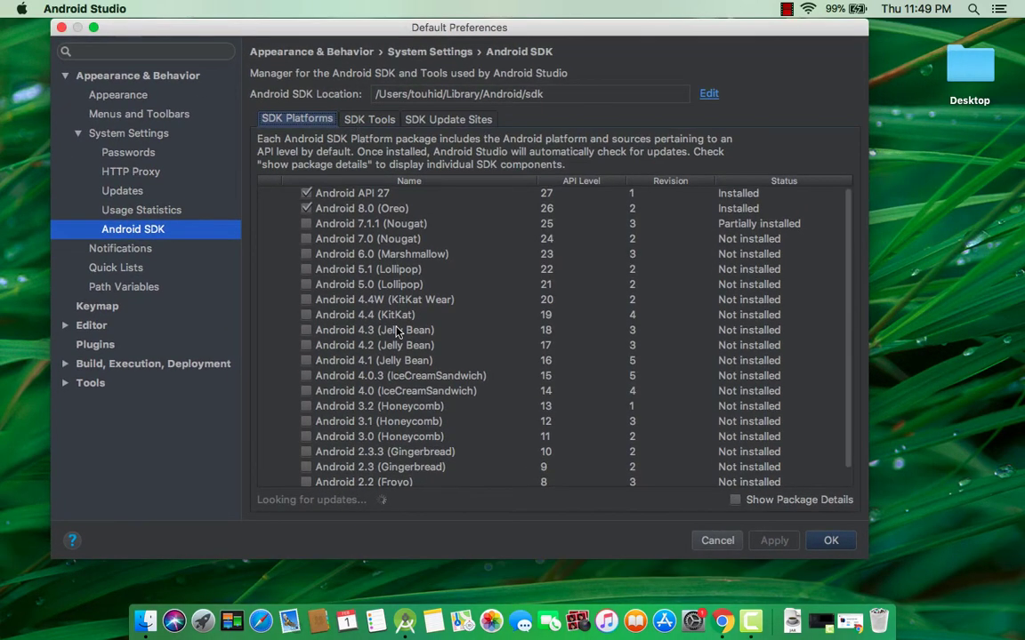
scroll(397, 329, down, 1)
scroll(397, 329, up, 1)
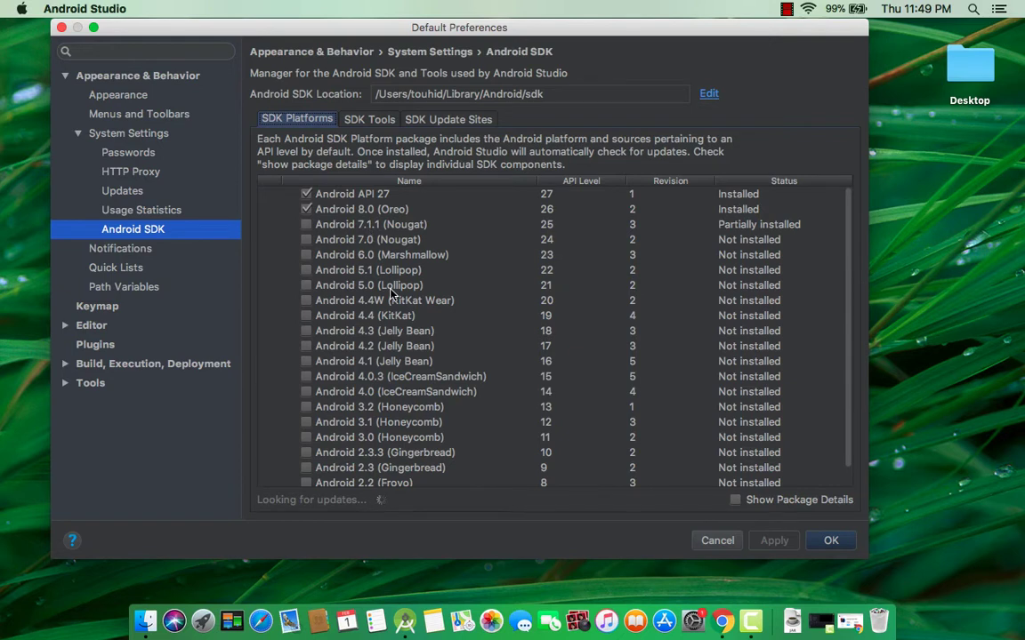
Show the package details of the SDK platforms and look through the individual components and their installation status.
click(782, 501)
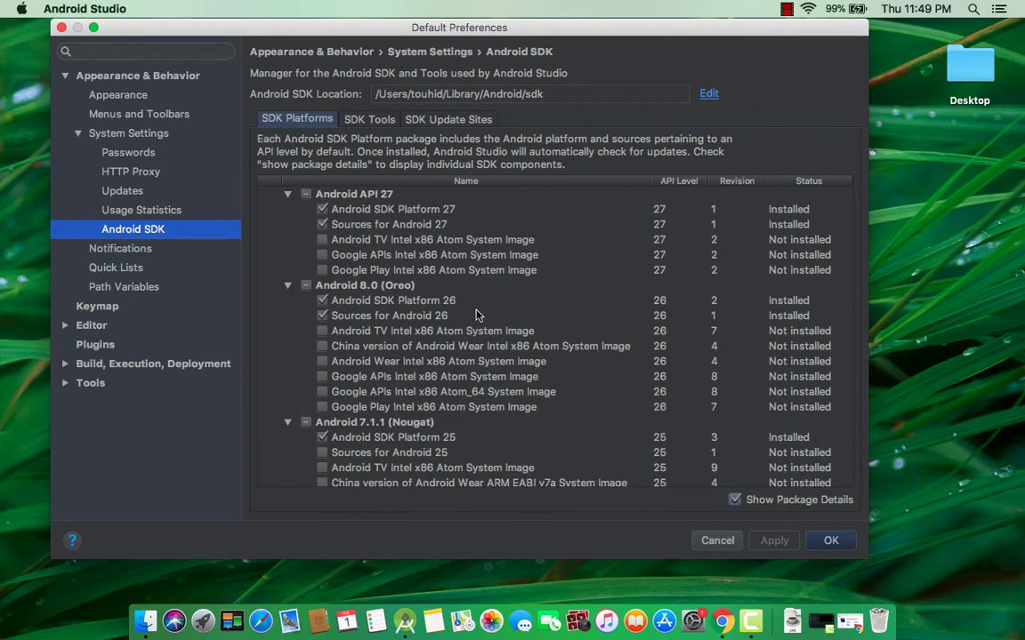
scroll(477, 315, down, 10)
scroll(477, 315, up, 10)
click(795, 223)
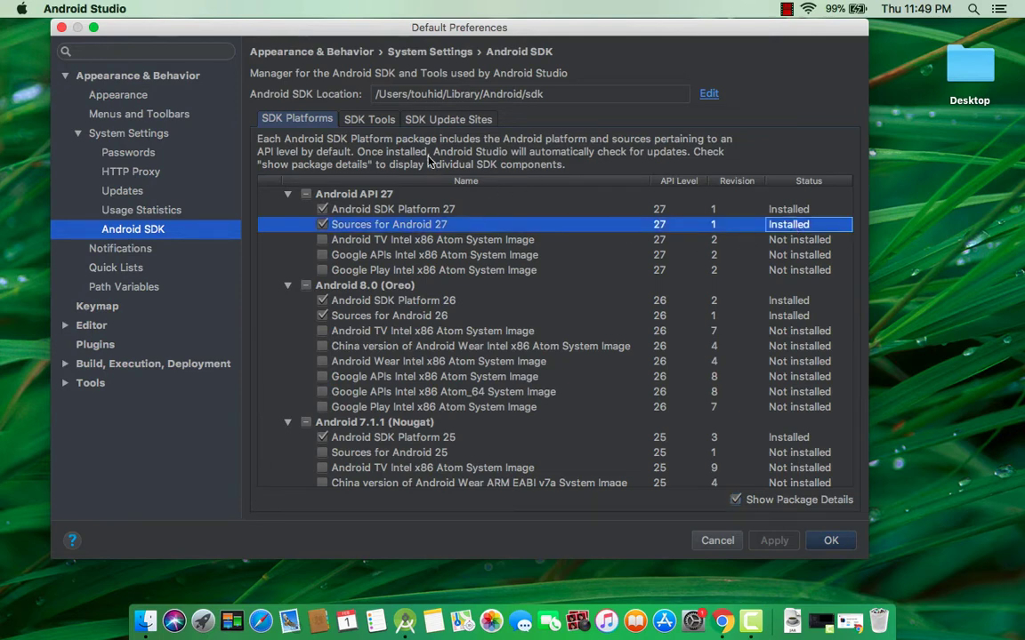
click(273, 112)
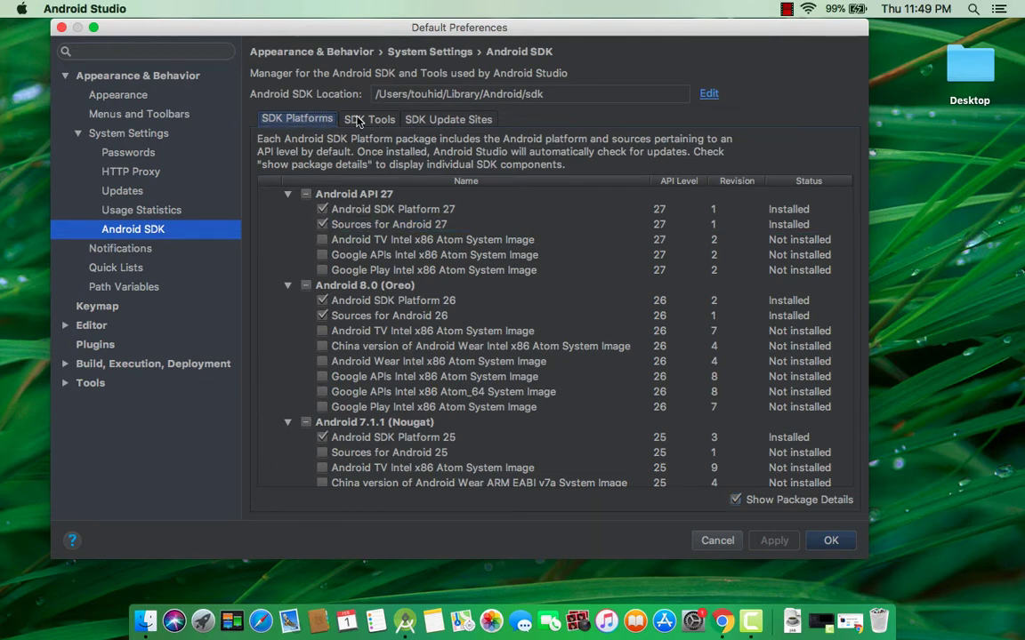
Switch to the SDK tools, show their package details and look through the available versions.
click(356, 120)
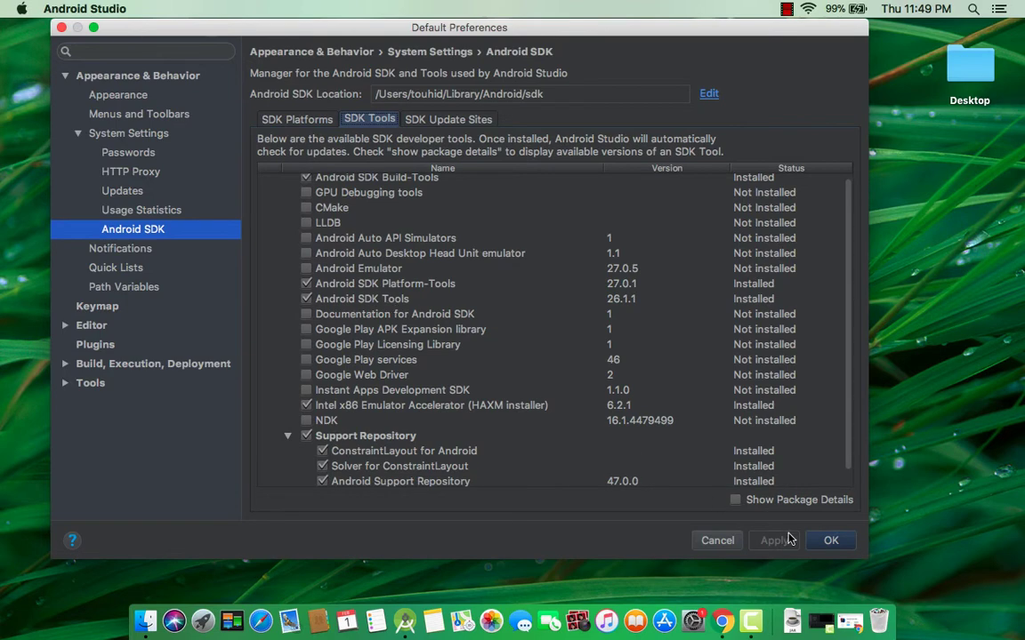
click(786, 500)
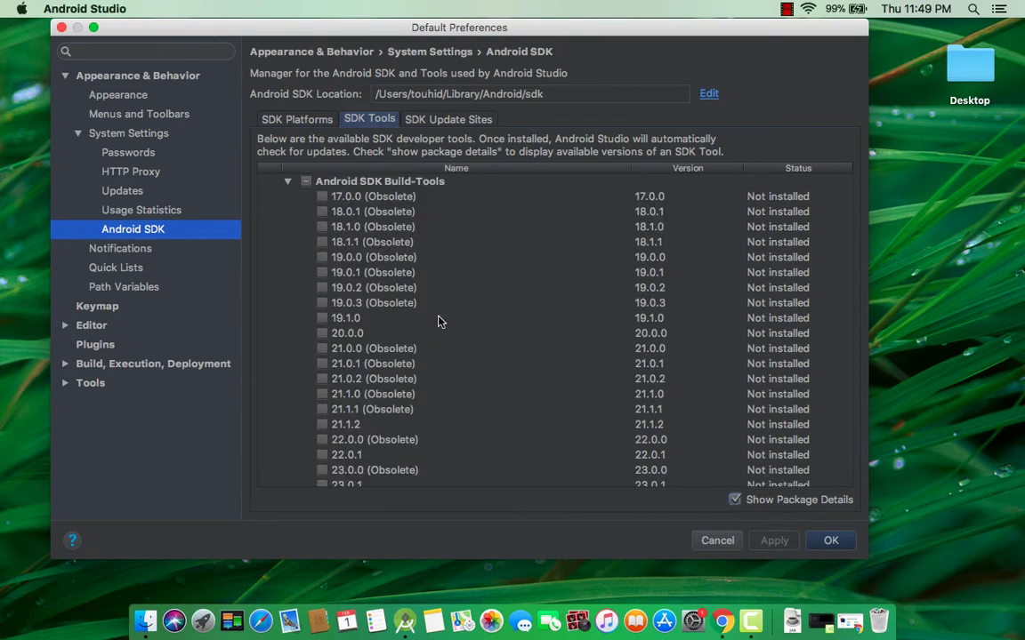
scroll(440, 321, down, 15)
scroll(437, 293, up, 15)
View the SDK update sites, revisit the SDK platforms and return to the SDK tools.
click(411, 118)
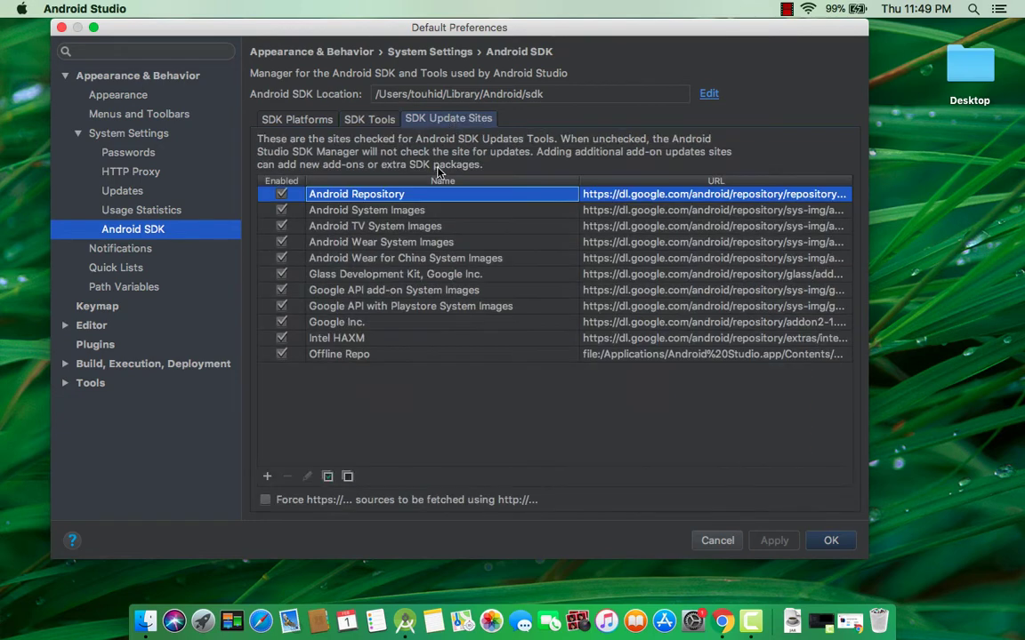
click(367, 119)
click(293, 119)
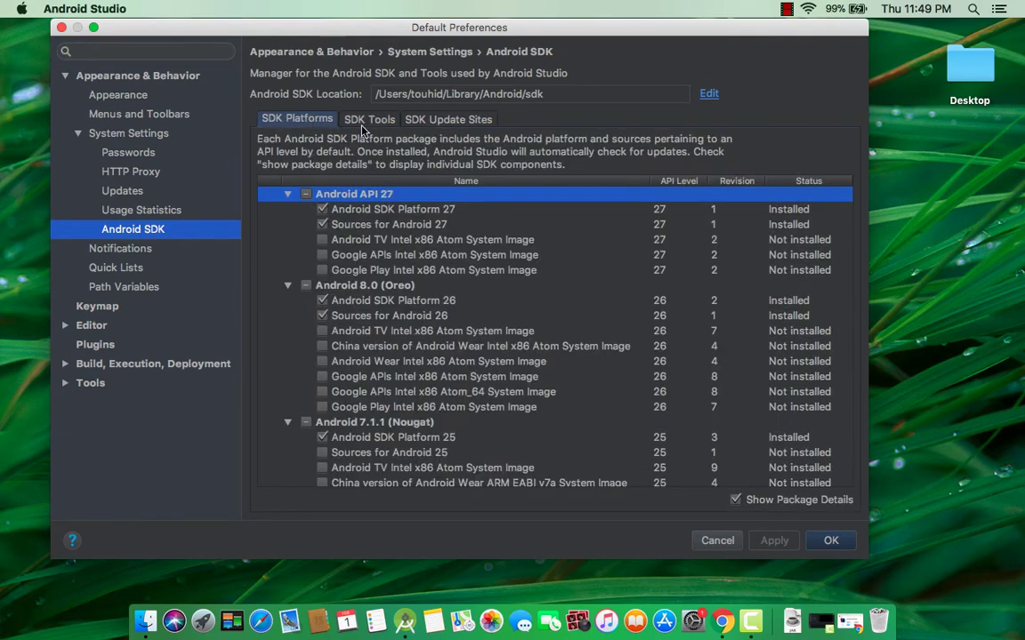
click(366, 121)
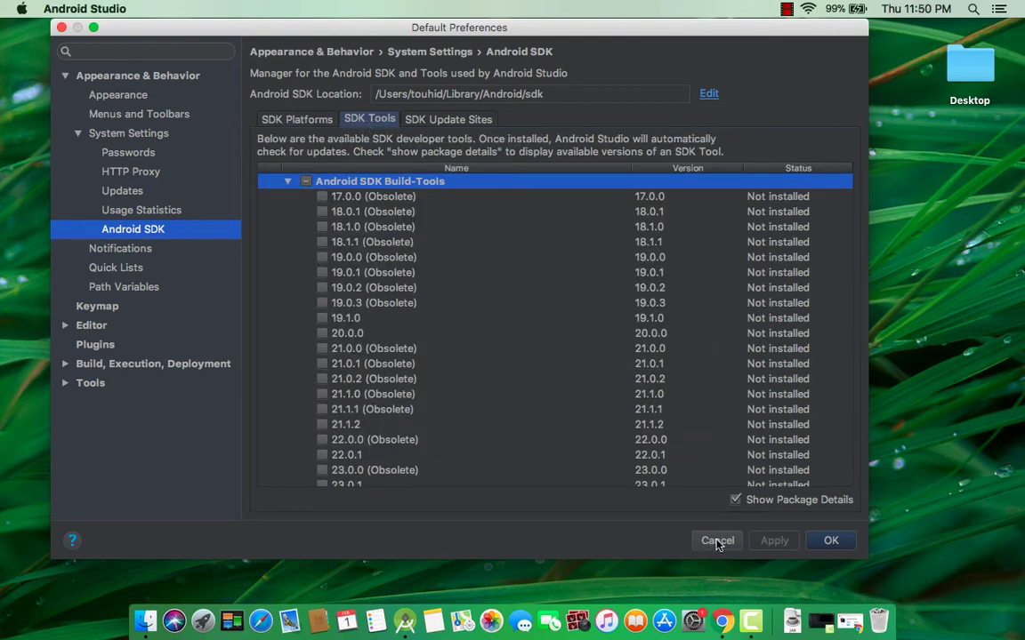
Examine which Android SDK Build-Tools versions are installed and close the SDK Manager without saving.
scroll(450, 384, down, 5)
scroll(450, 384, up, 5)
scroll(605, 442, down, 10)
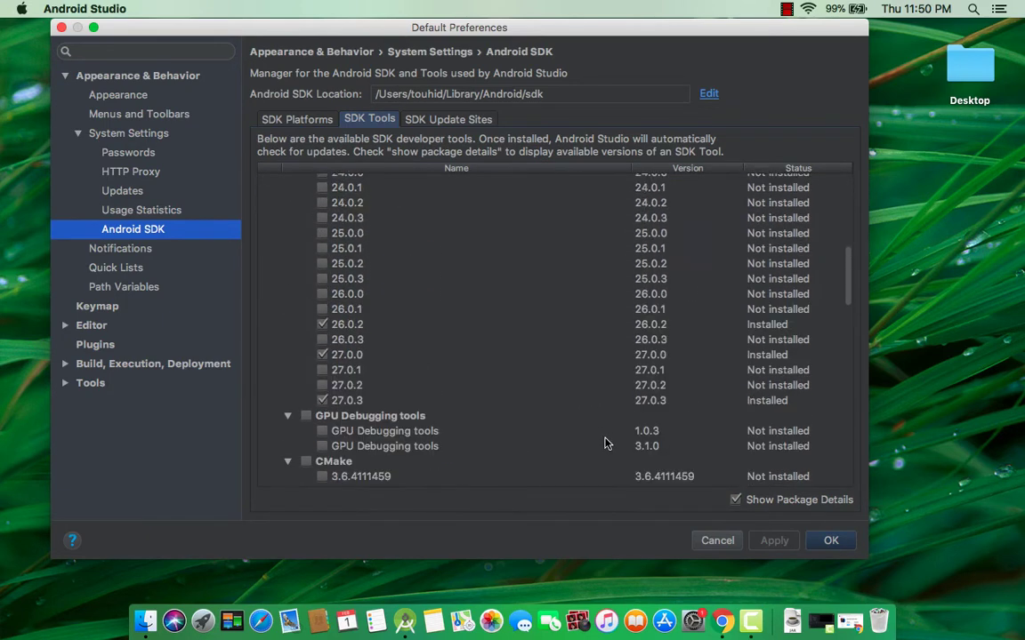
scroll(605, 442, up, 5)
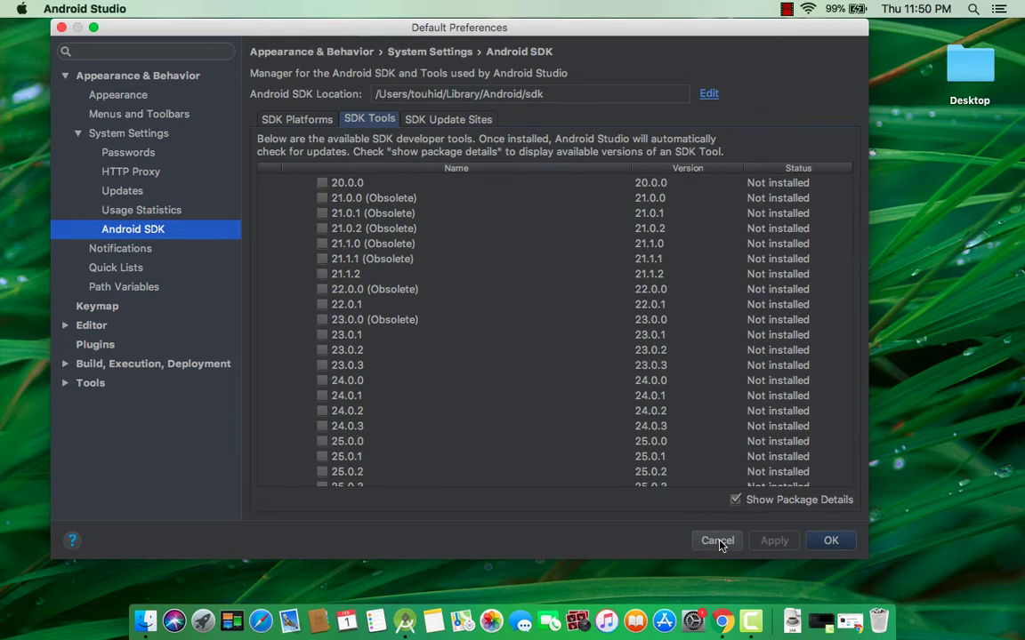
click(717, 541)
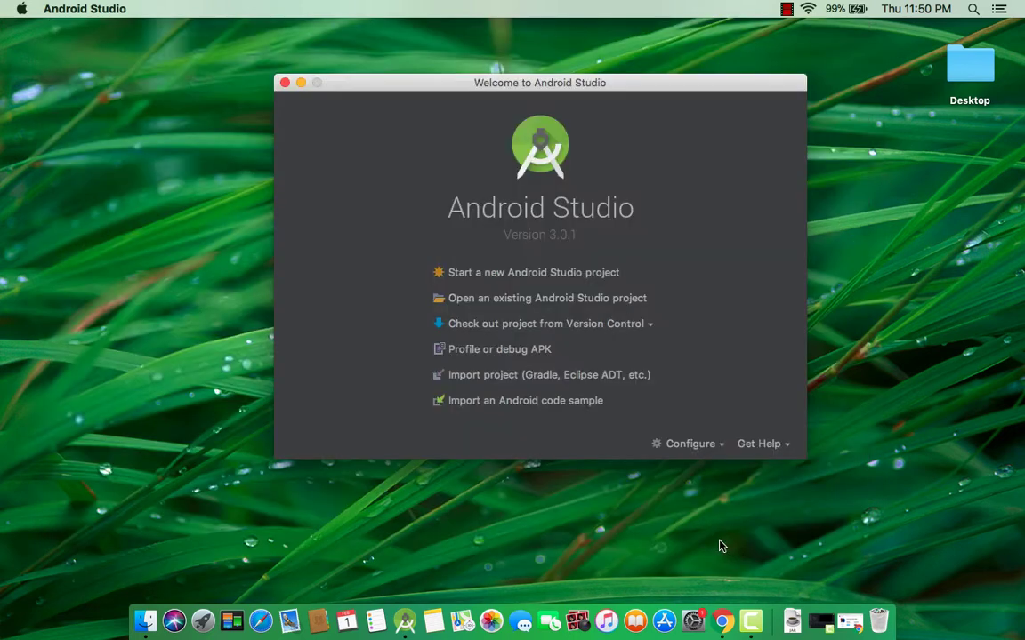
Open the default preferences, reposition the window and view the Appearance and the Menus and Toolbars settings.
click(693, 444)
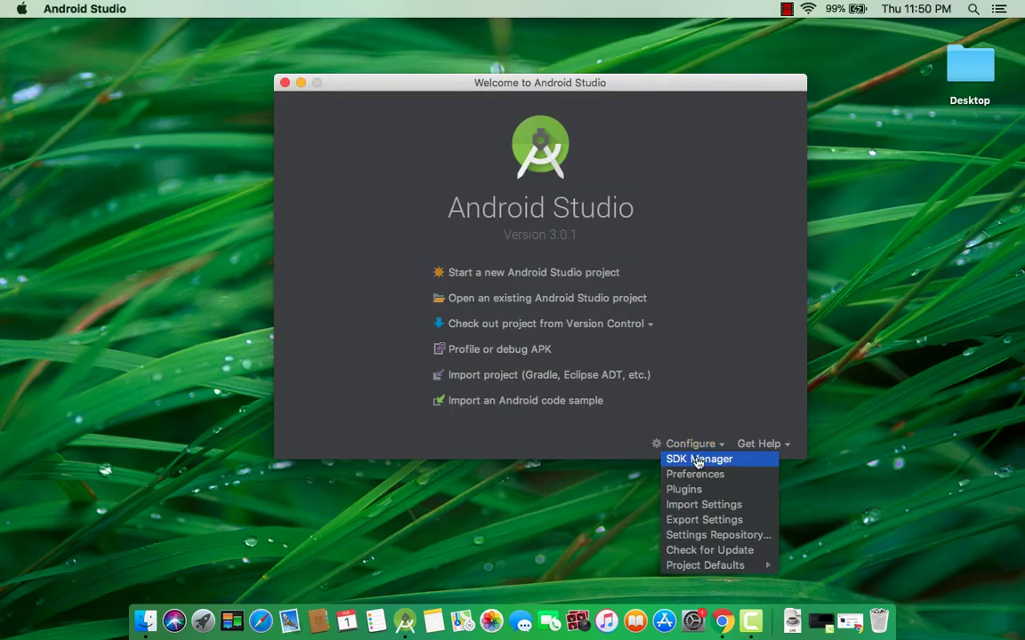
click(734, 482)
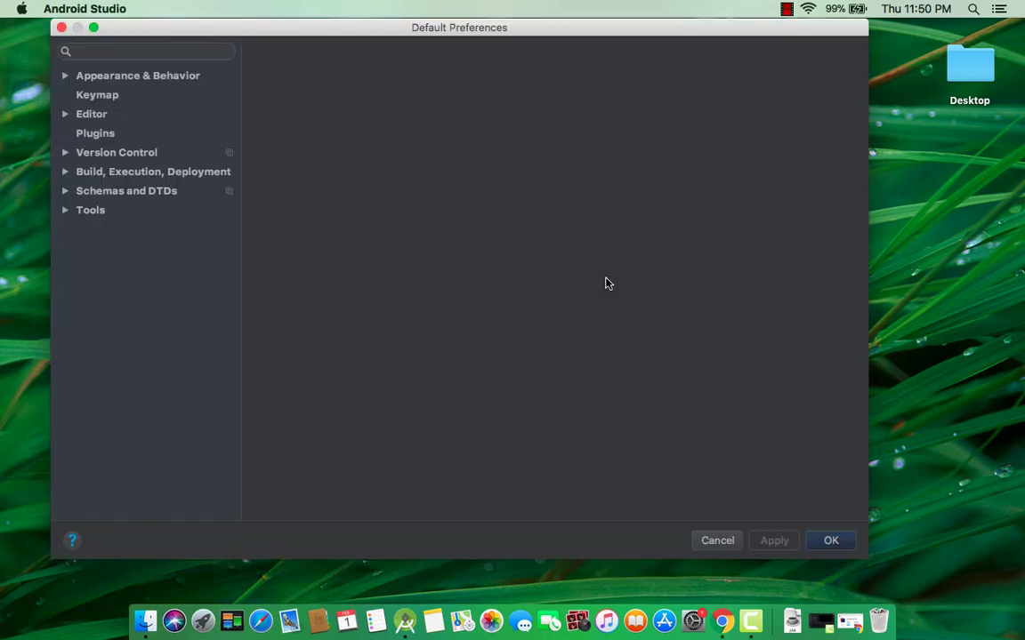
drag(398, 34, 431, 48)
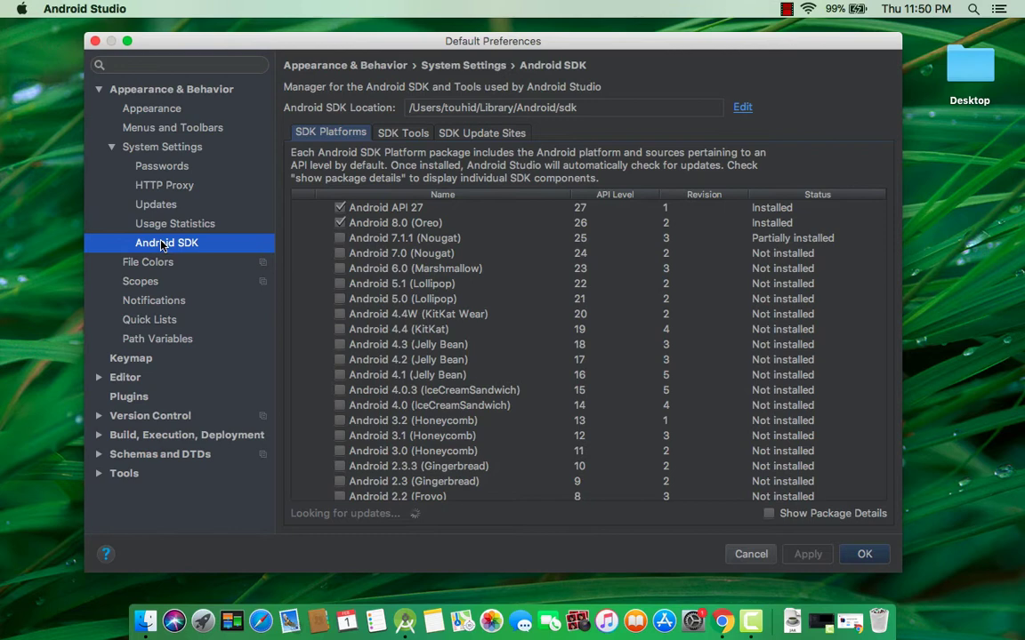
click(140, 109)
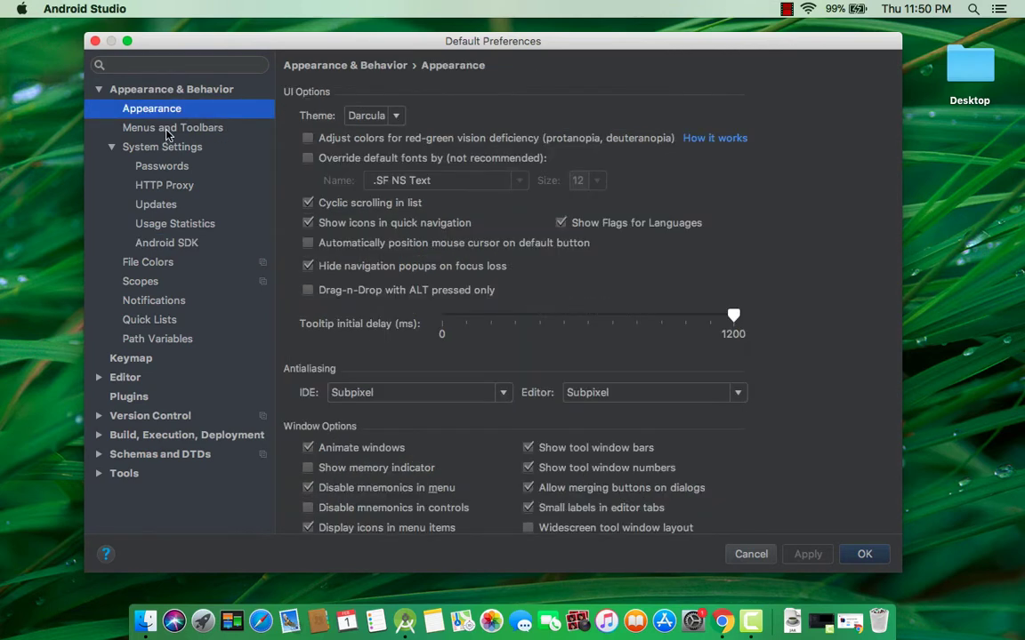
click(167, 130)
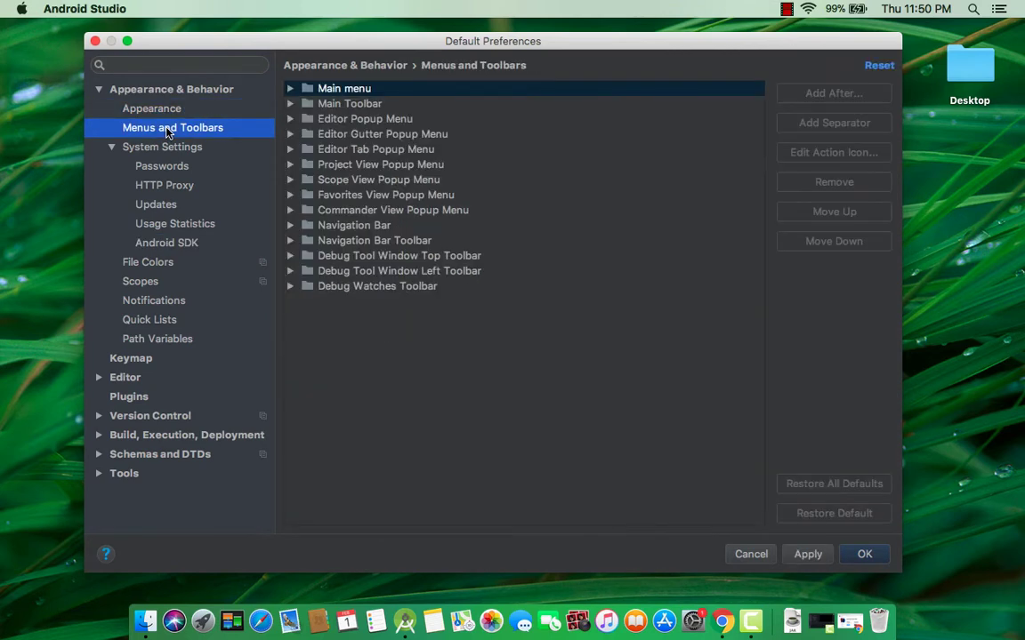
Try the Default interface theme in the Appearance settings, reset it, select it again and switch back to Darcula.
click(151, 110)
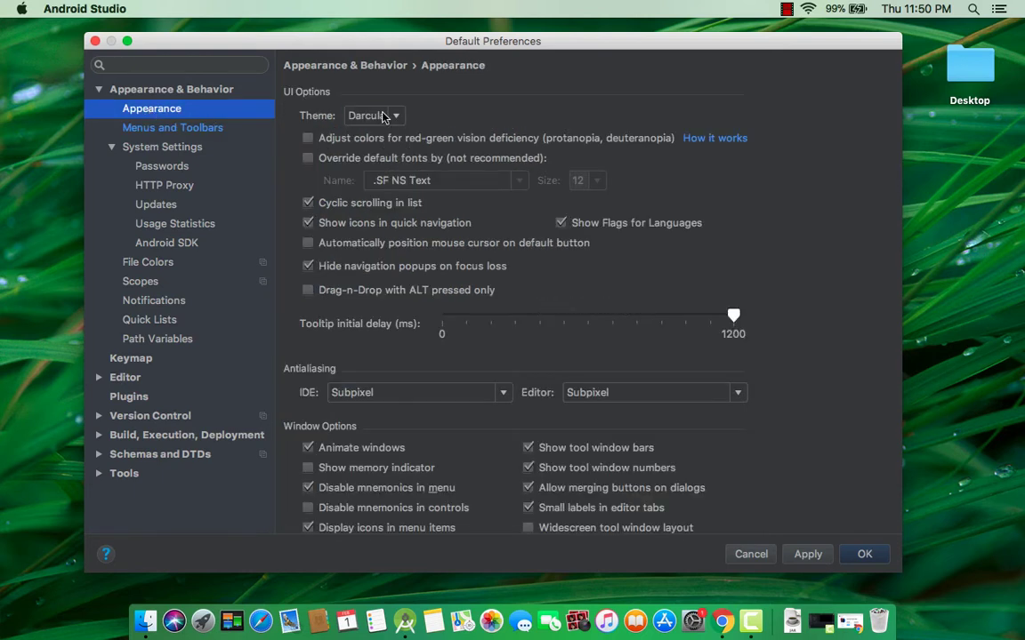
click(347, 112)
click(384, 135)
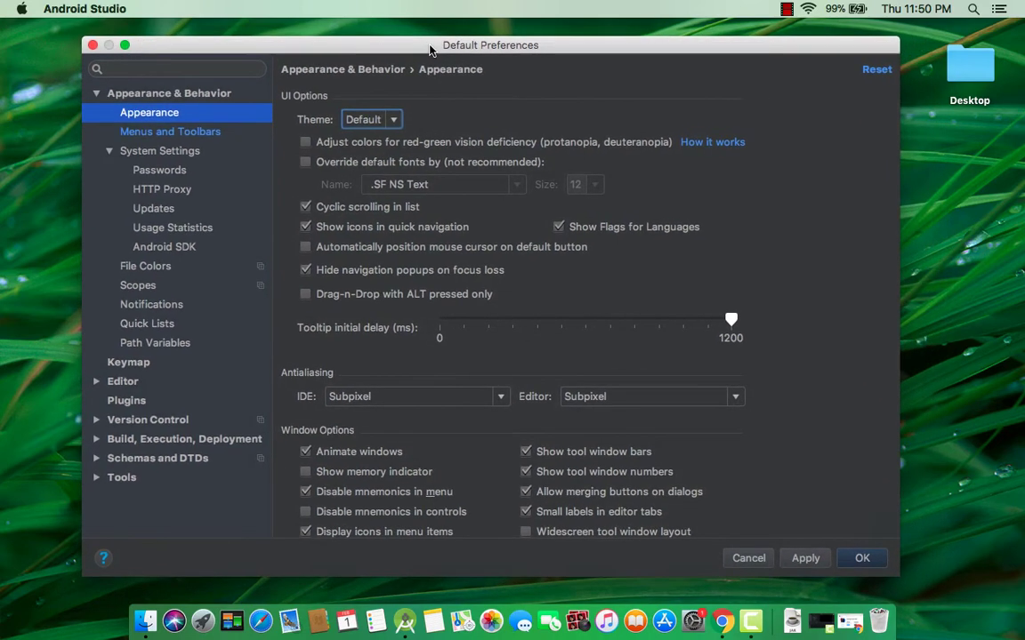
click(877, 70)
click(391, 120)
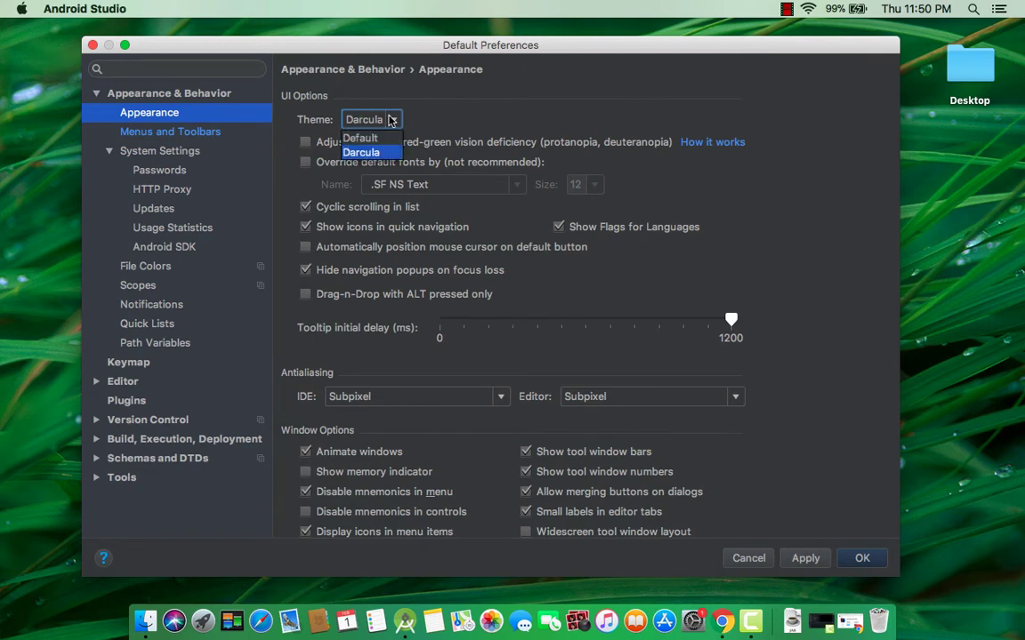
click(366, 137)
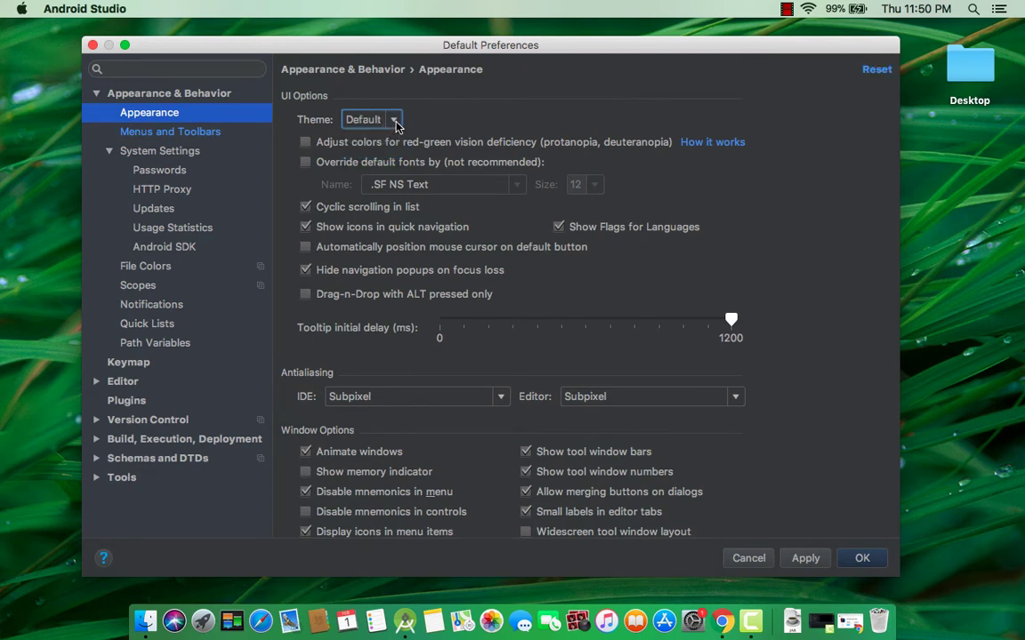
click(393, 121)
click(386, 153)
View the customizable menus and toolbars, the overview of the Editor settings and the expanded Editor category.
click(201, 132)
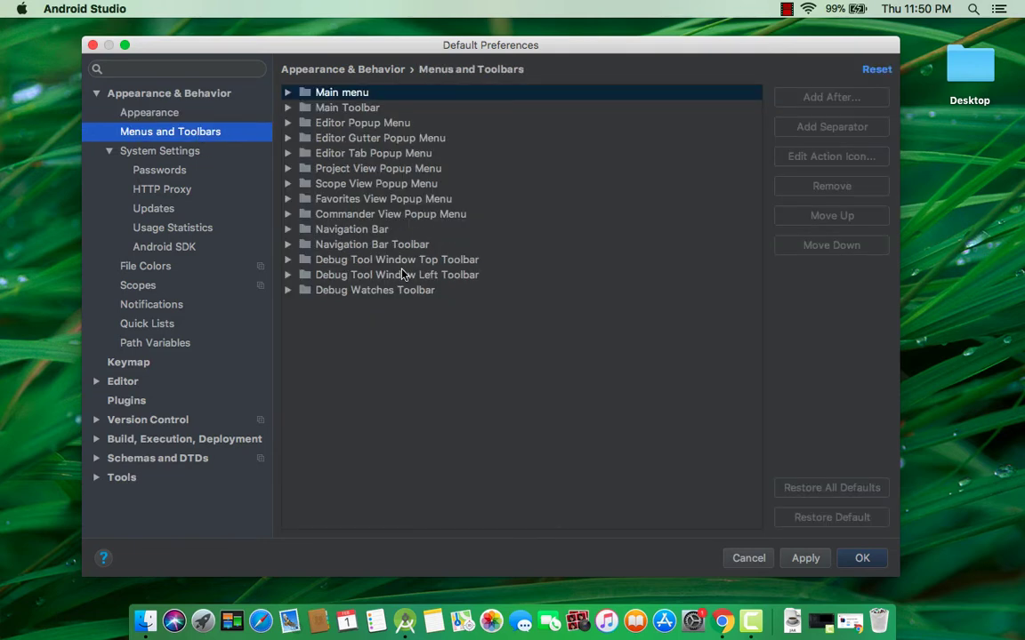
click(150, 382)
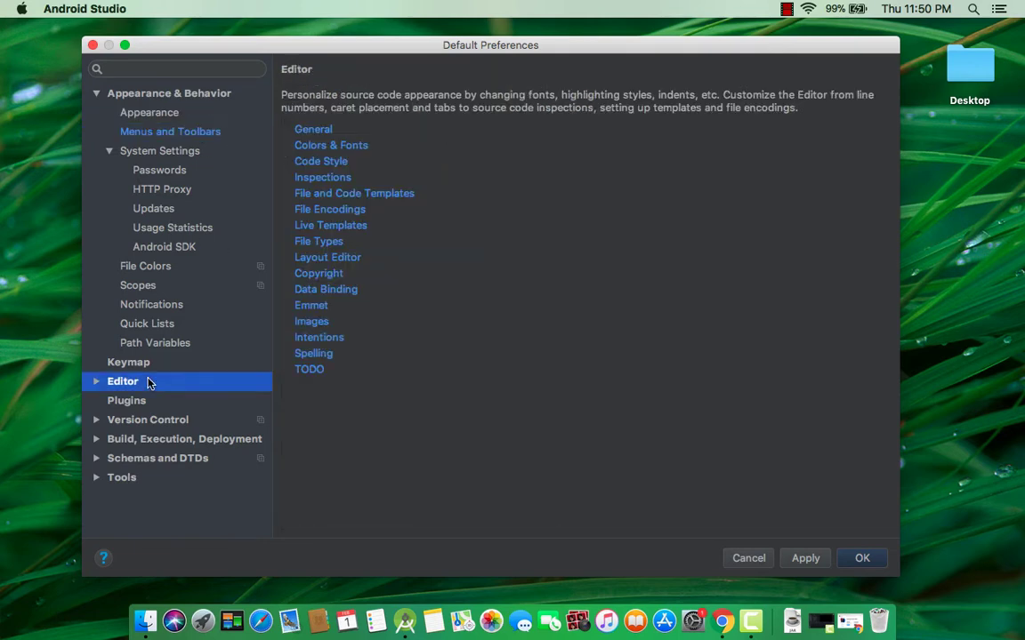
click(96, 381)
click(139, 401)
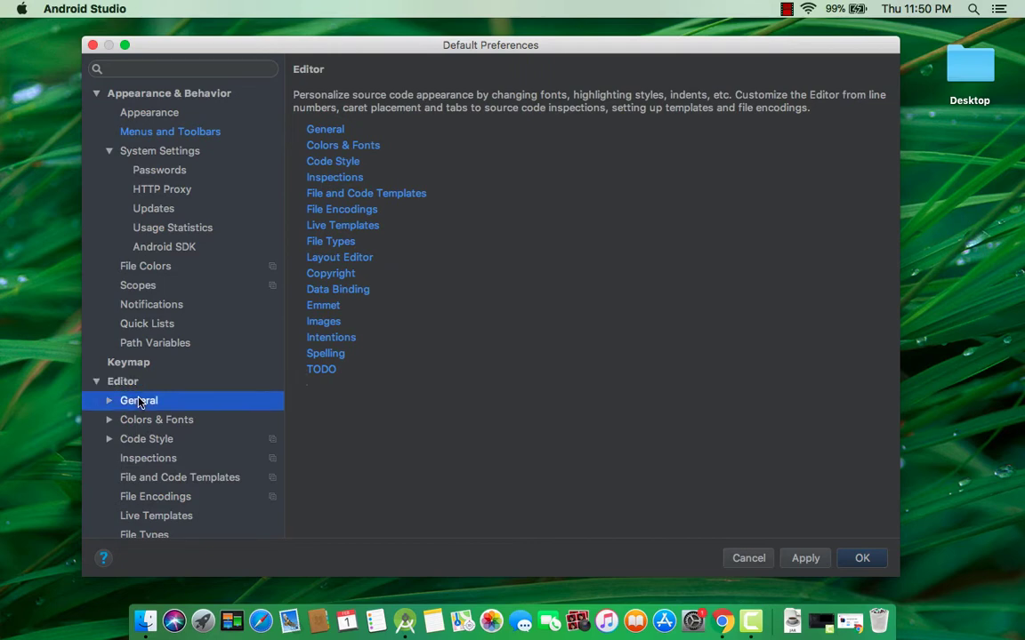
View the Auto Import and Code Folding settings in the Editor's General category and close the preferences without saving.
click(110, 402)
click(149, 425)
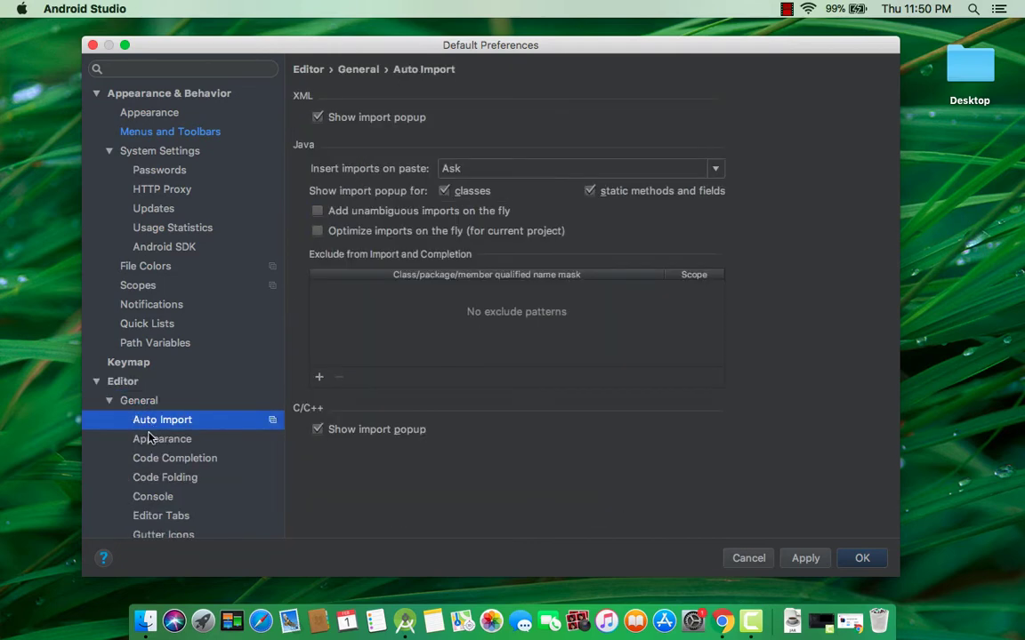
click(142, 478)
scroll(156, 364, down, 5)
scroll(158, 368, up, 5)
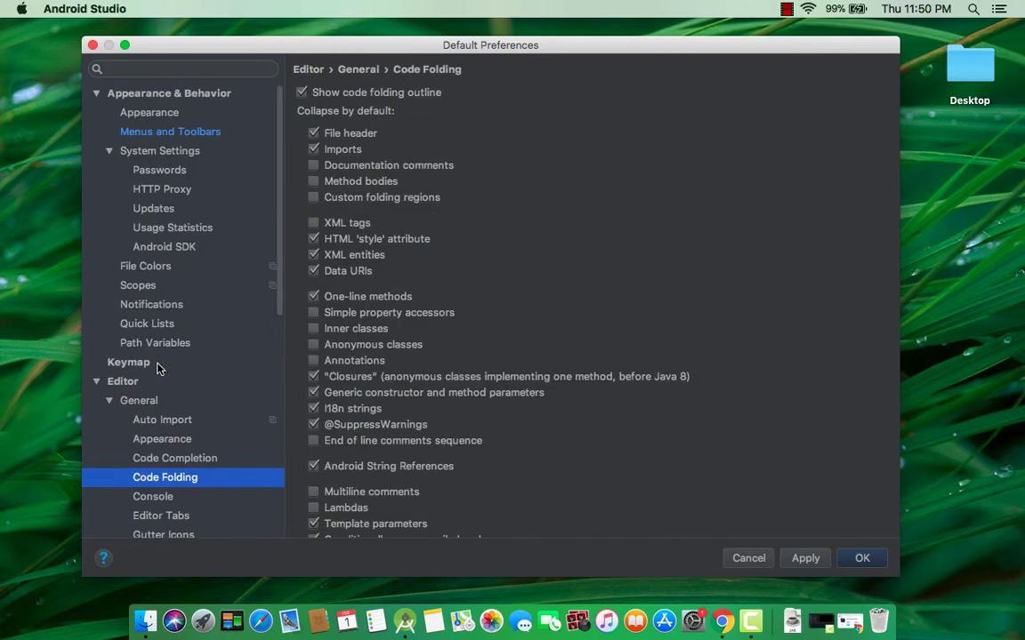
click(749, 558)
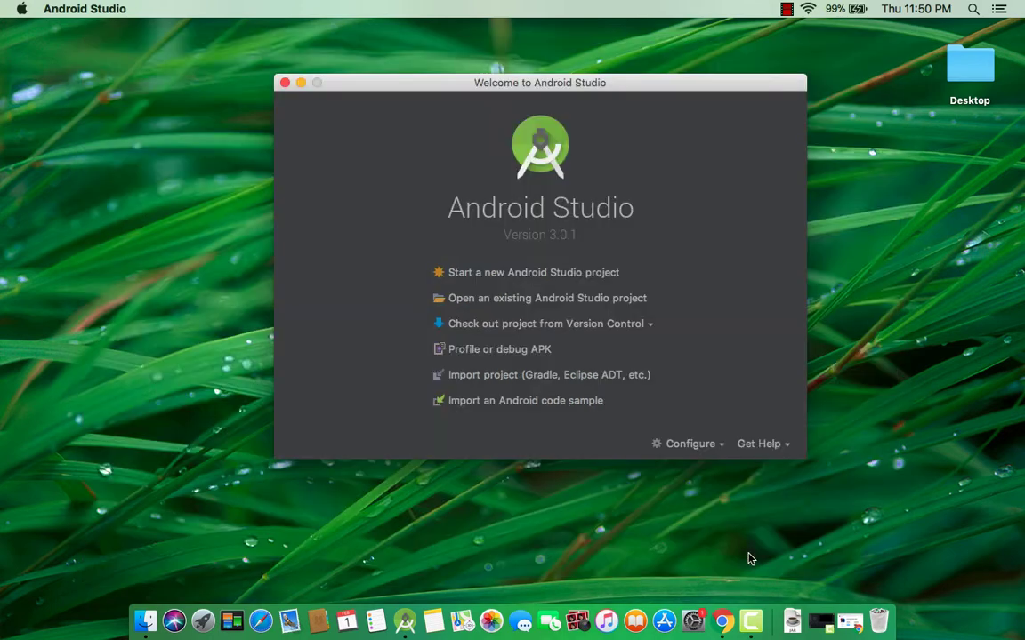
Open the Plugins window from the configuration options and browse the plugin repositories.
click(686, 445)
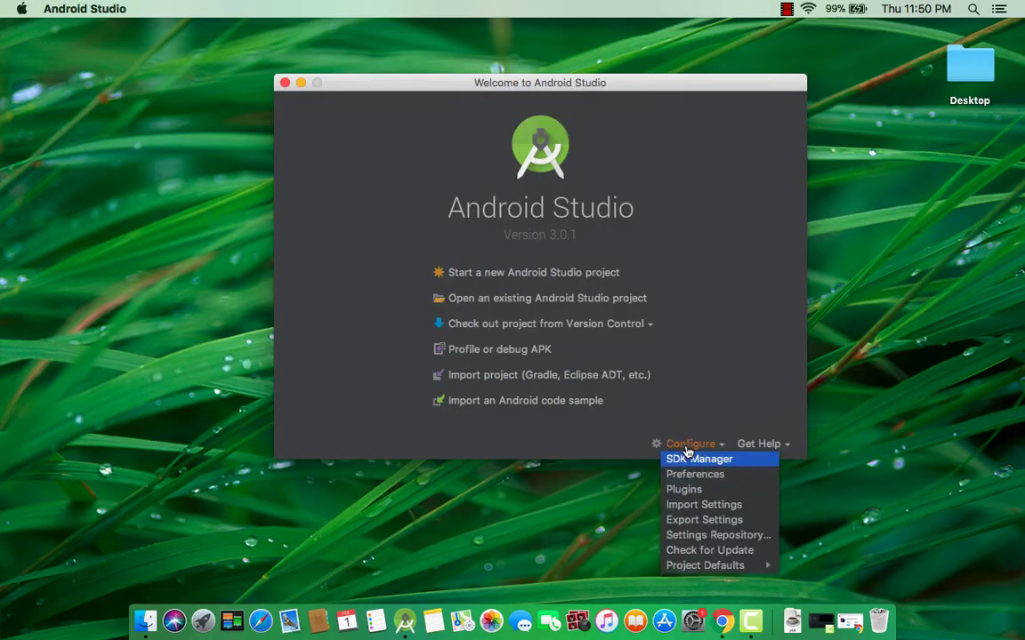
click(736, 494)
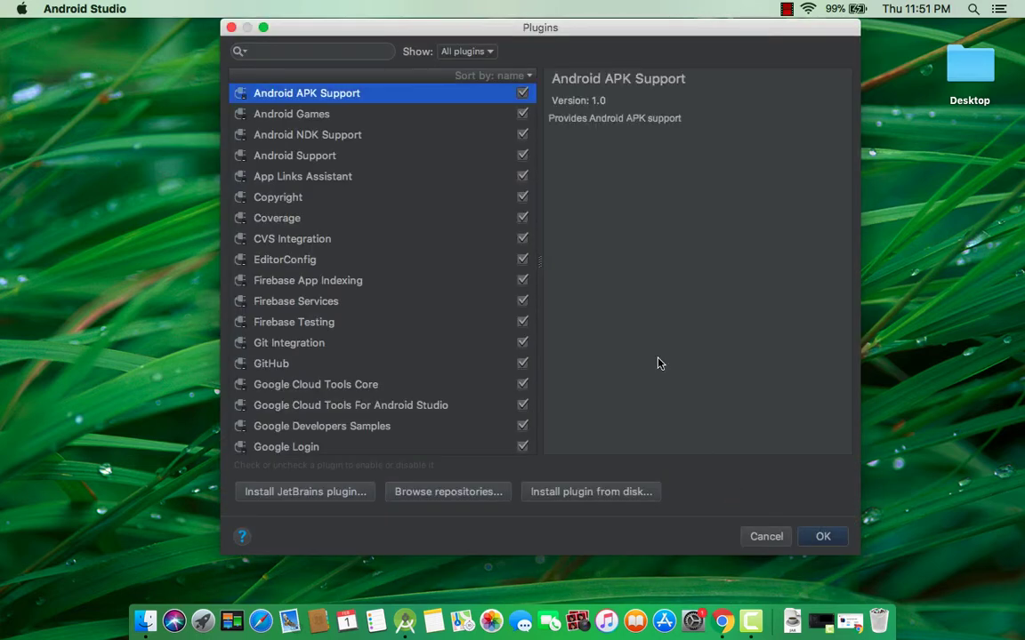
click(491, 495)
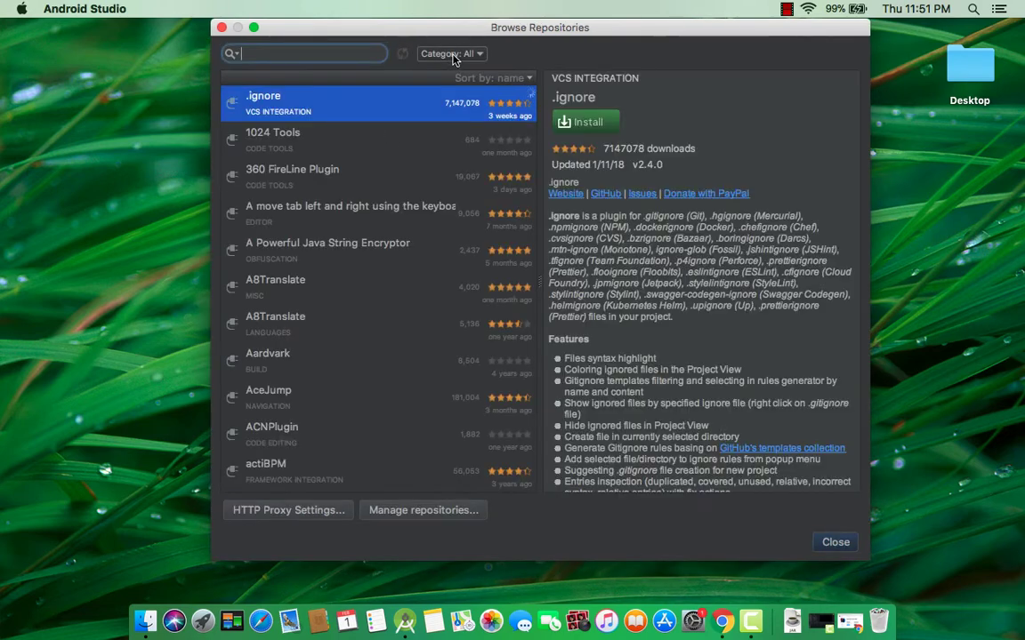
Look through the repository plugin list and view the details of 360 FireLine Plugin and both A8Translate plugins.
scroll(349, 228, down, 5)
scroll(350, 228, up, 5)
click(324, 184)
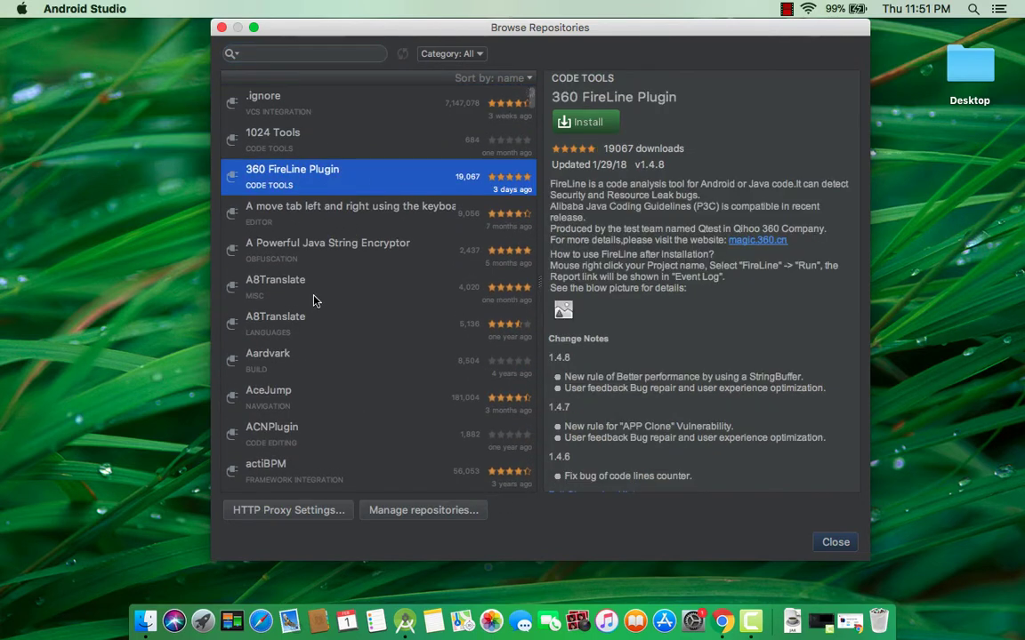
click(370, 280)
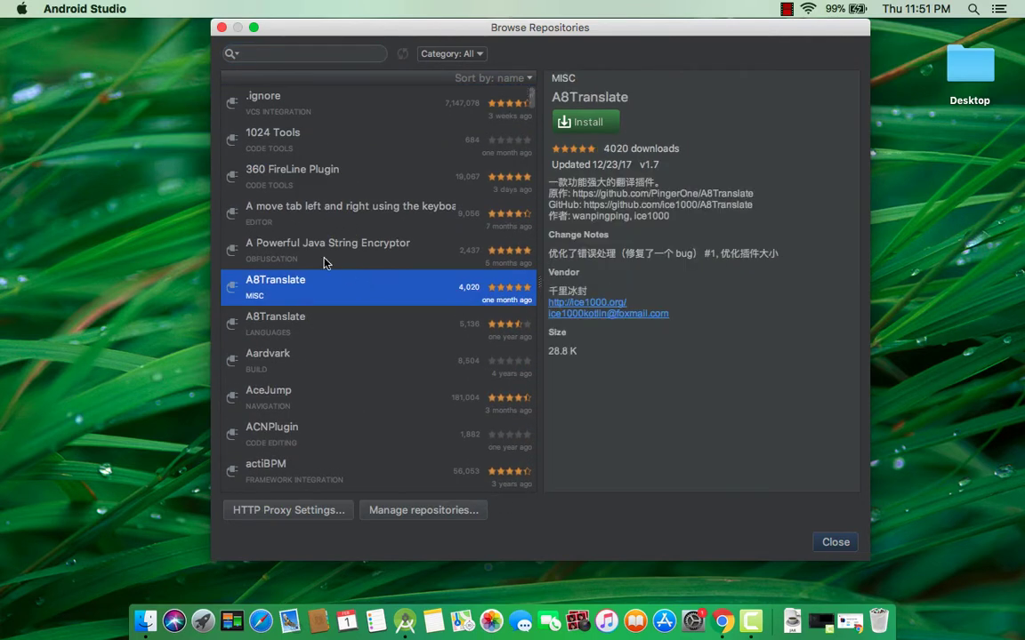
click(607, 124)
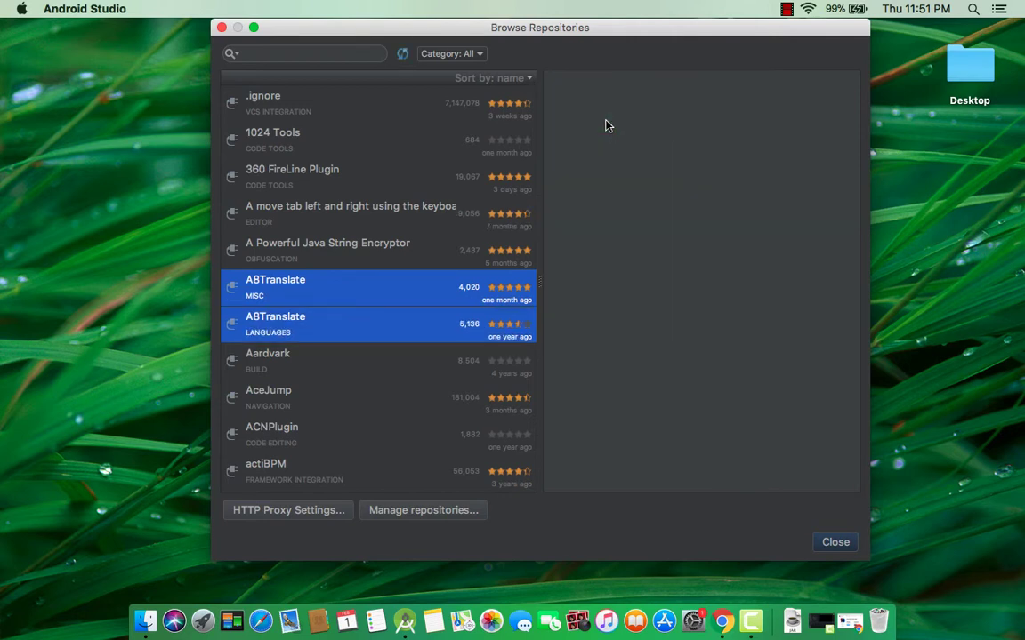
click(352, 336)
scroll(349, 332, down, 1)
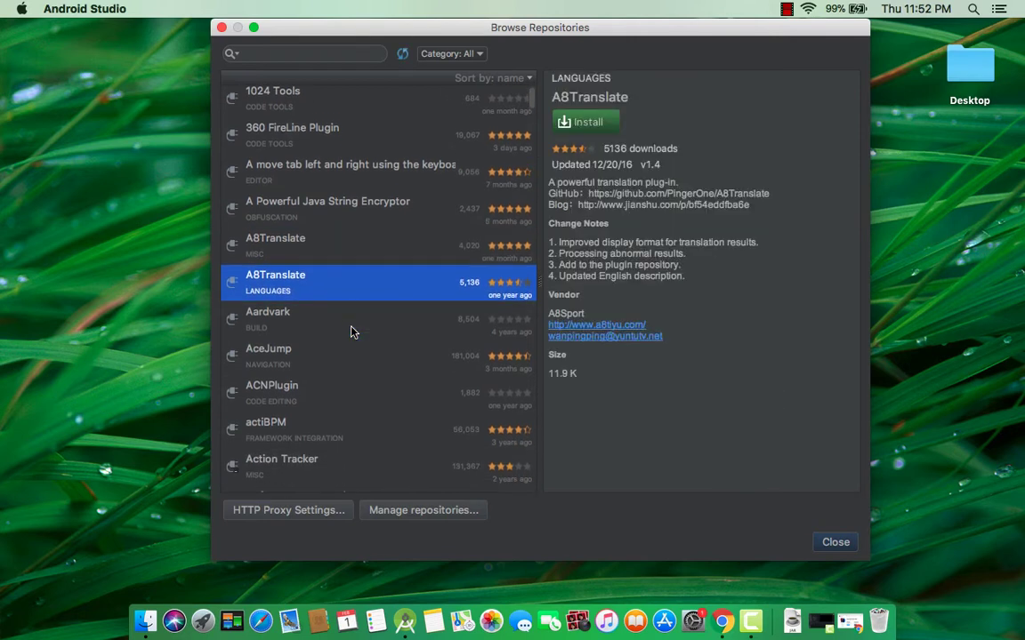
scroll(350, 312, up, 1)
View the .ignore plugin's details and its reload, sorting and installation options without applying any.
click(336, 53)
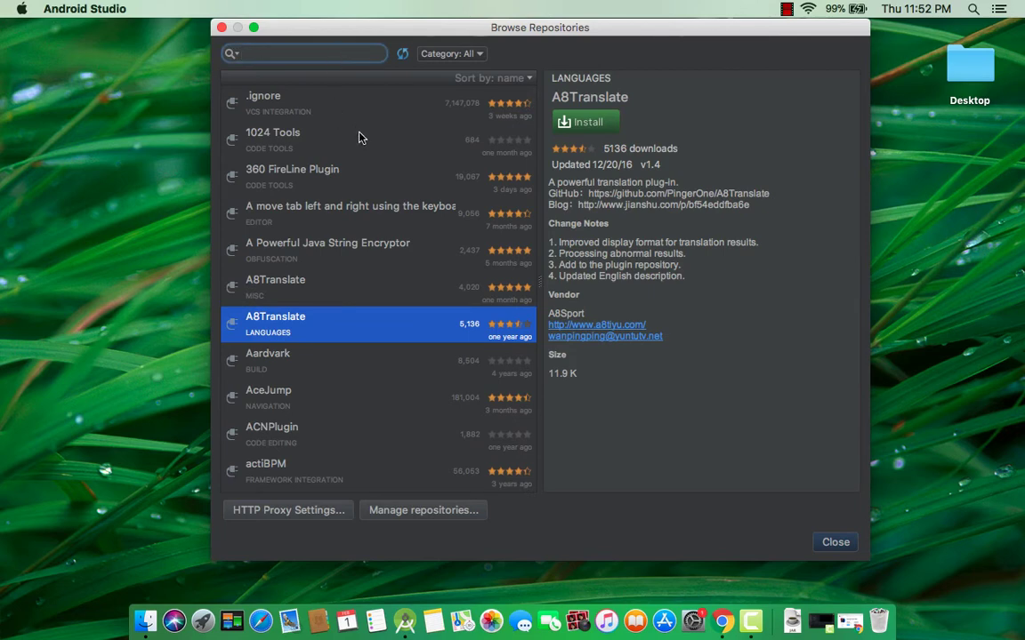
click(298, 104)
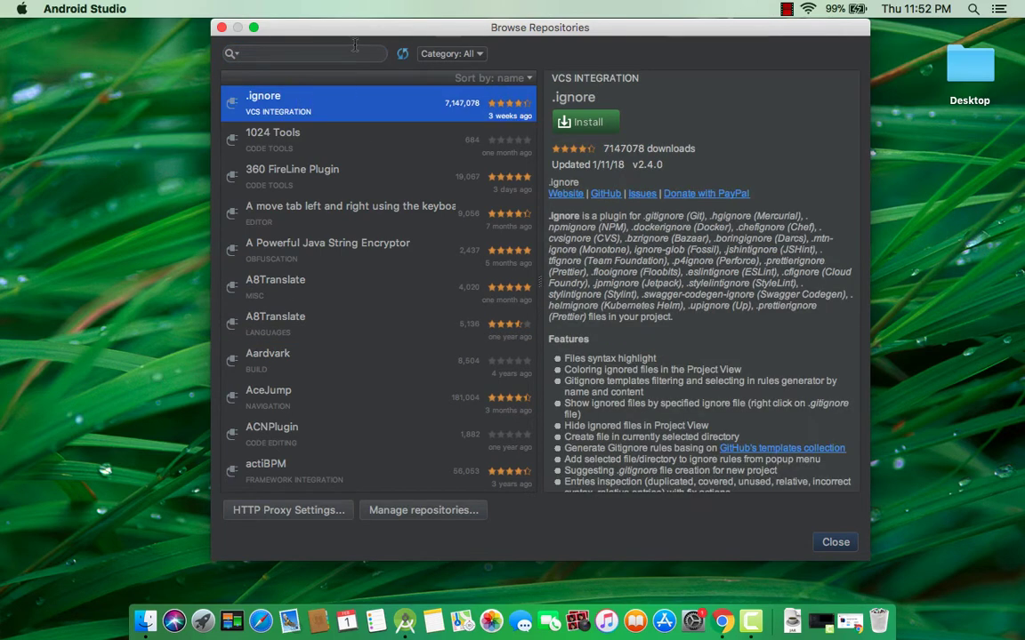
right_click(360, 108)
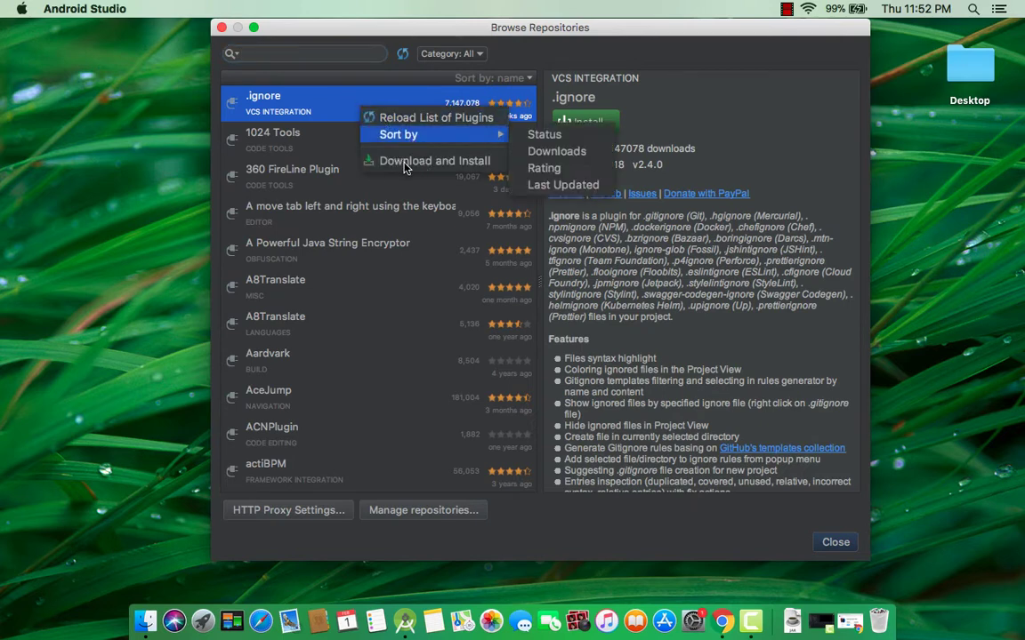
click(711, 90)
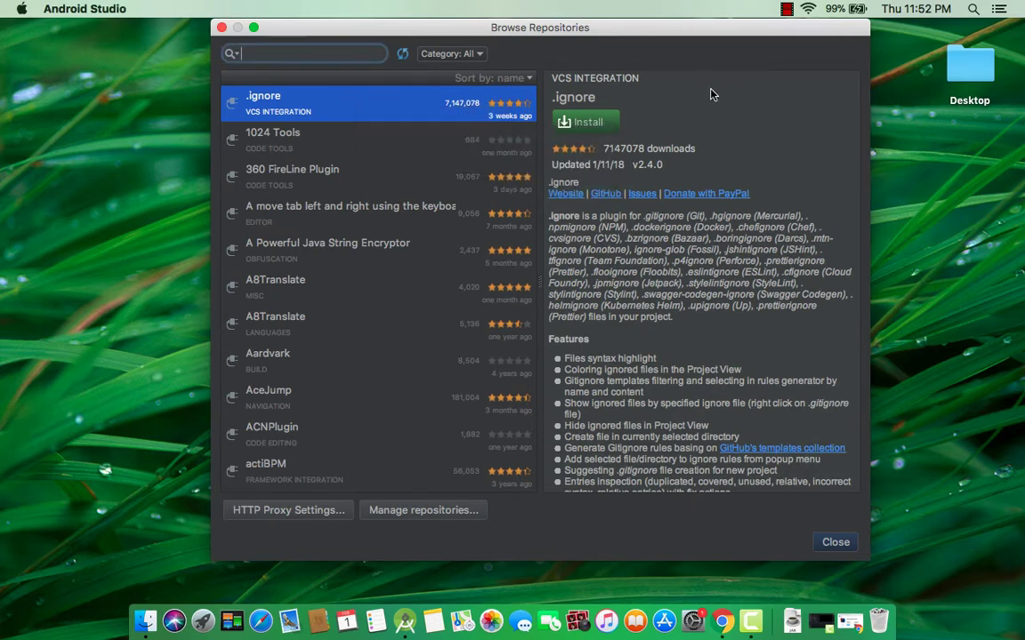
Close the plugin repositories and Plugins windows without changes, and view the welcome window's configuration options, including Check for Update.
click(834, 543)
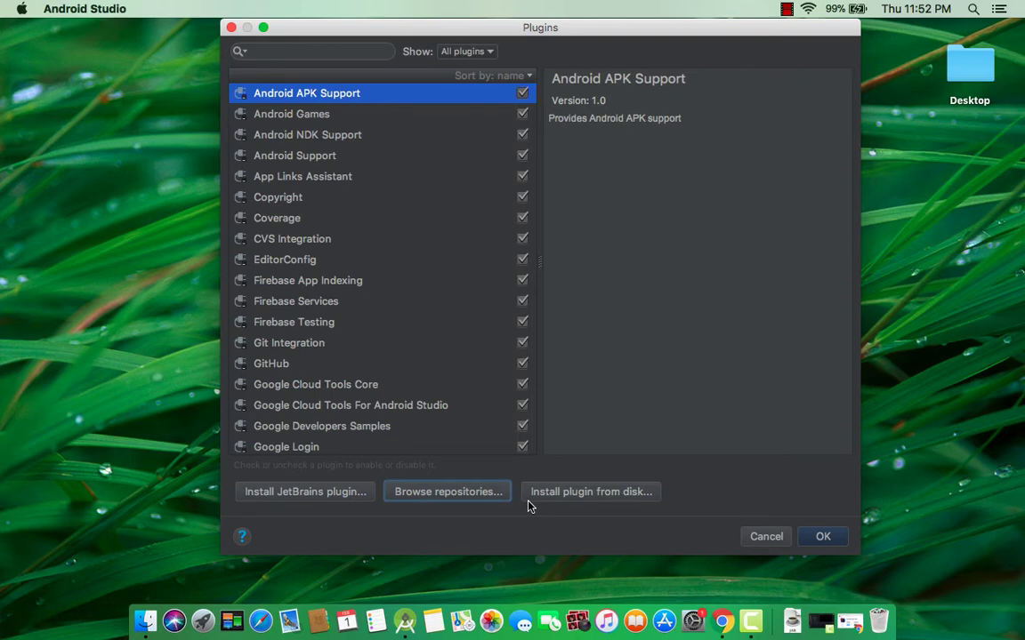
click(761, 543)
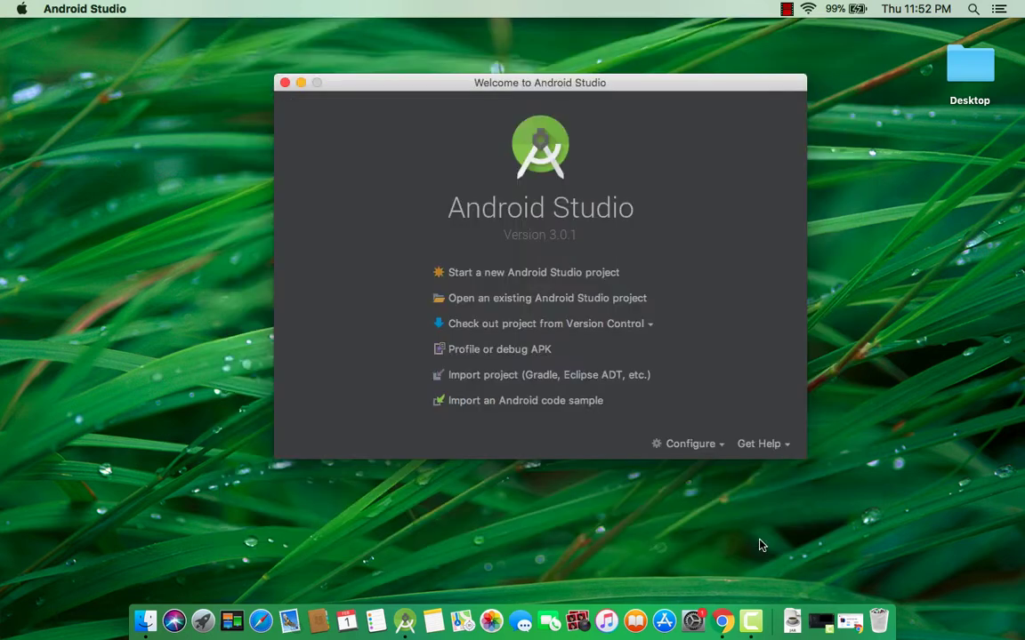
click(696, 452)
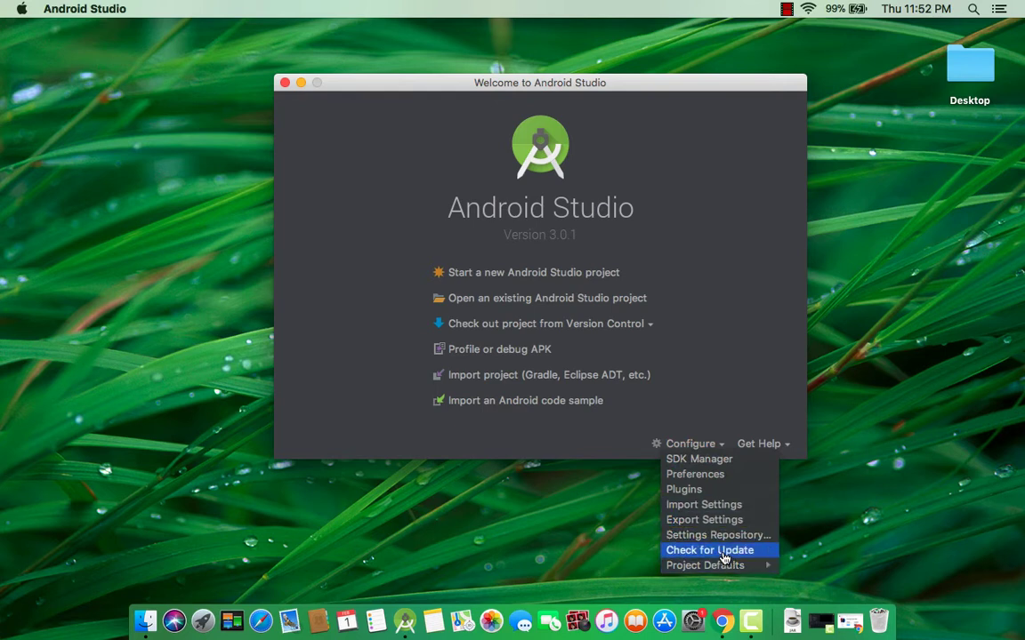
click(772, 283)
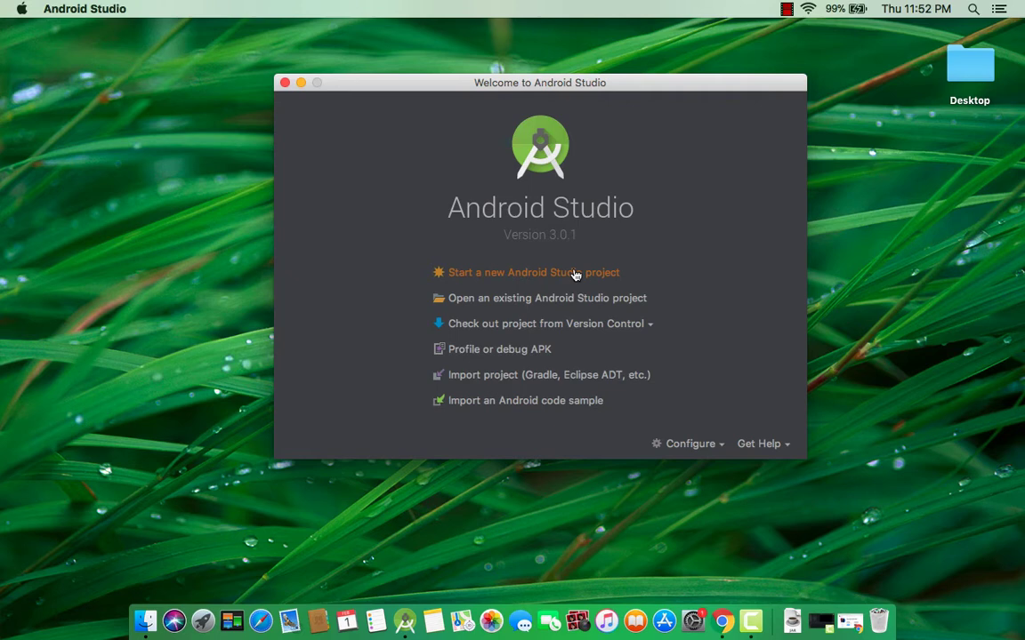
Start a new Android Studio project and set its application name to Hello World.
click(496, 277)
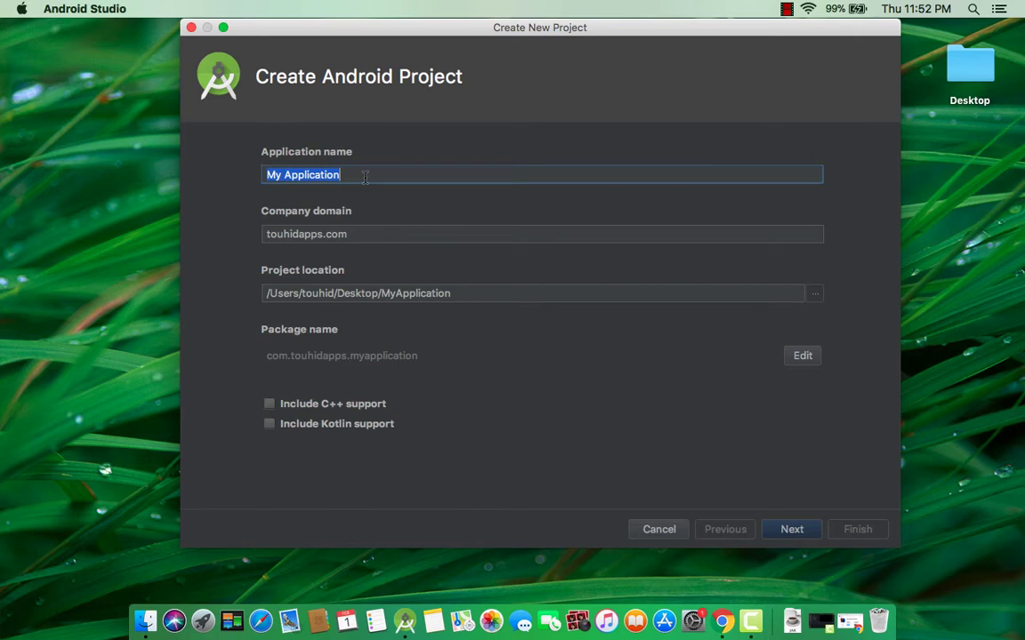
text(Hello)
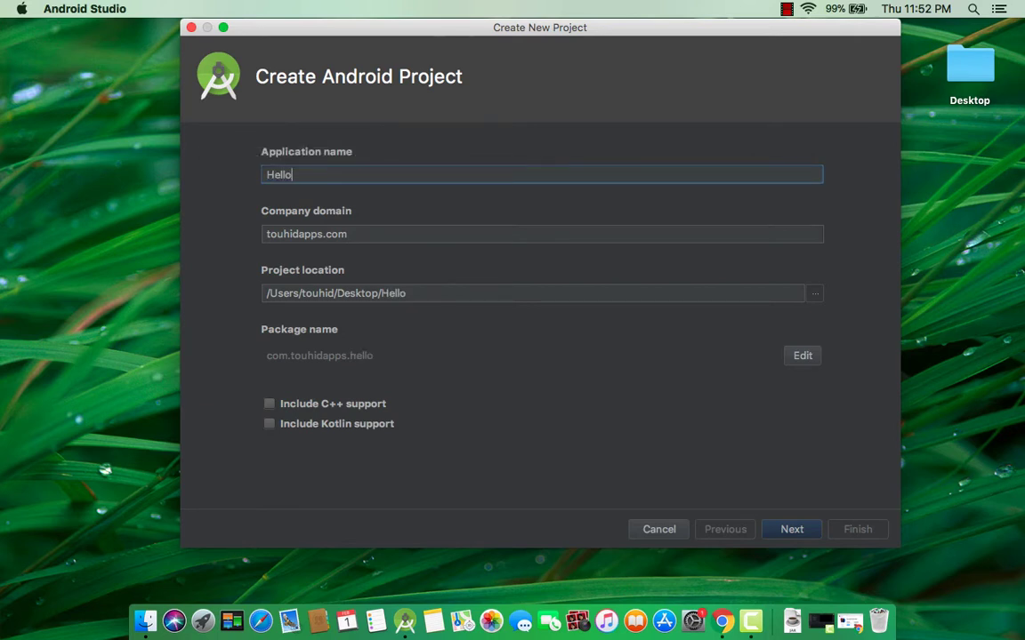
text( World)
Set the new project's company domain to example.com.
triple_click(364, 233)
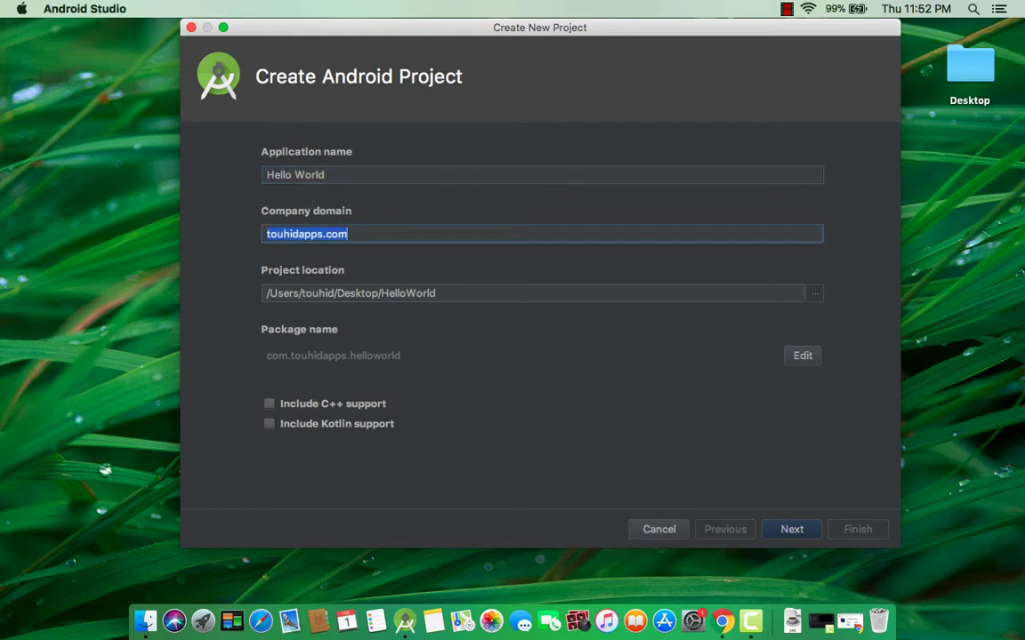
key(BackSpace)
text(ample.com)
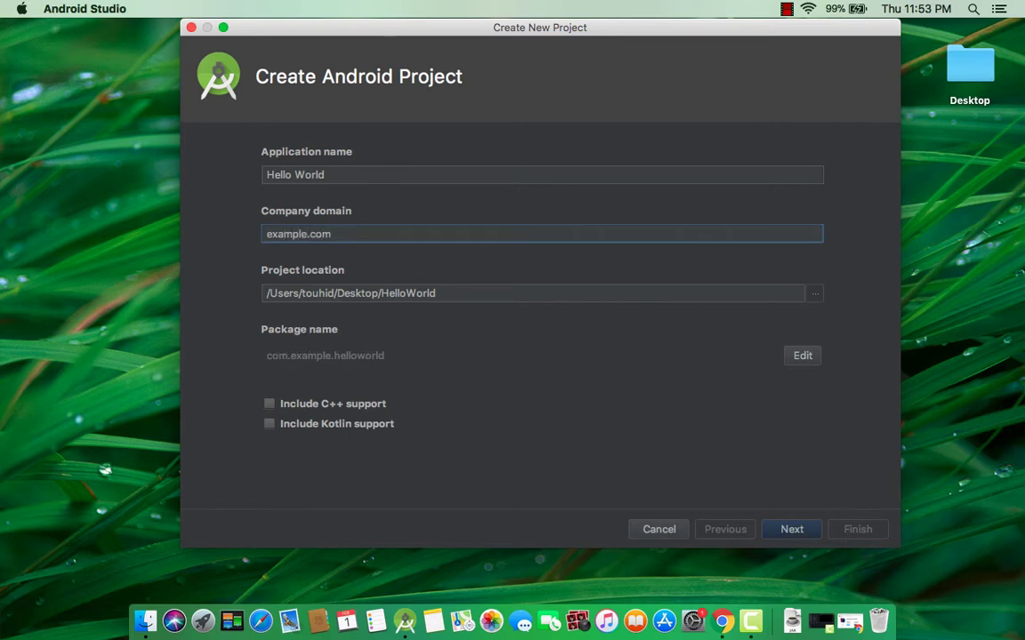
Clear the example domain and set the company domain back to touhidapps.com.
key(BackSpace)
key(BackSpace)
key(BackSpace)
key(BackSpace)
key(BackSpace)
key(BackSpace)
key(BackSpace)
key(BackSpace)
key(BackSpace)
key(BackSpace)
key(BackSpace)
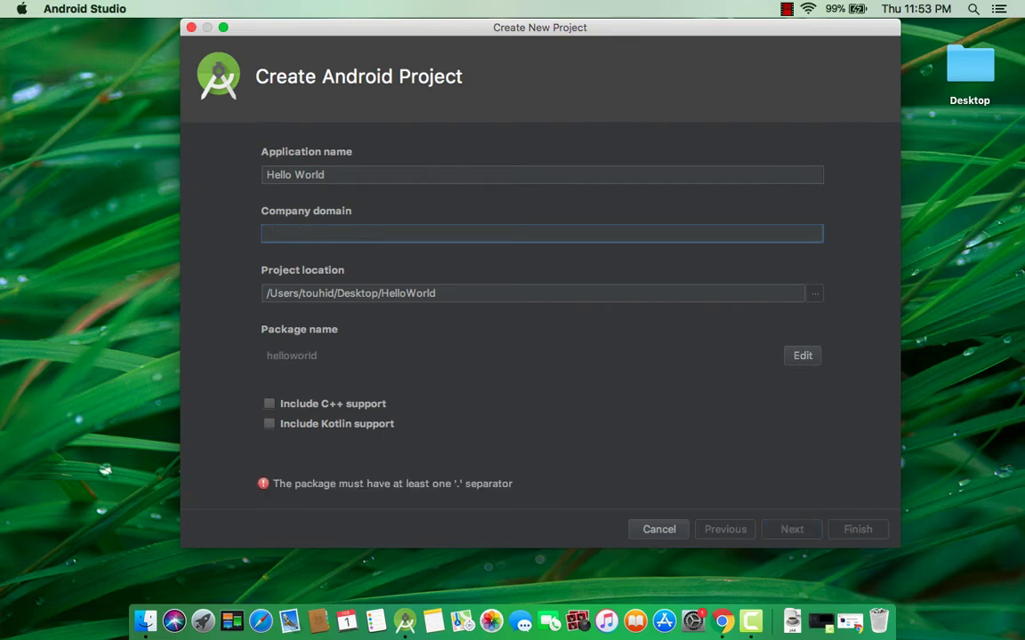
text(touhidapps)
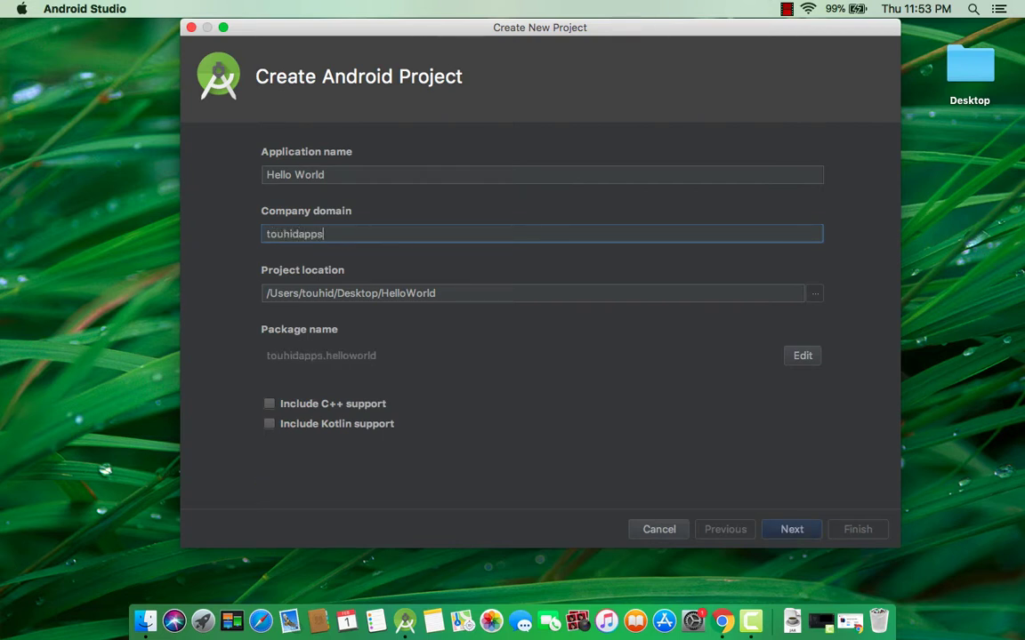
text(.com)
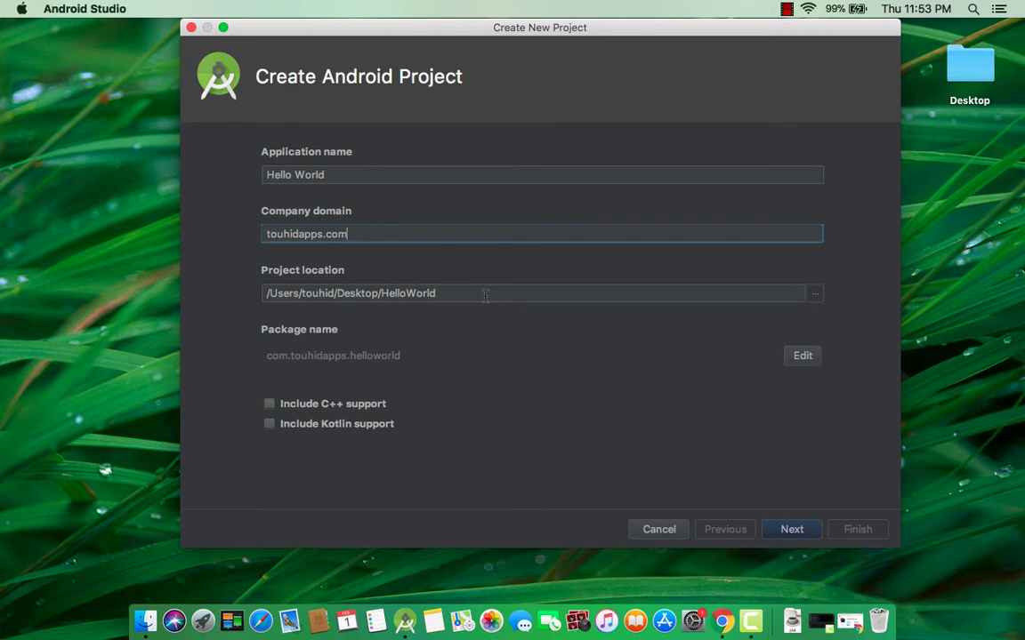
Choose the Desktop as project location and append a subfolder using the copied application name Hello World.
click(818, 297)
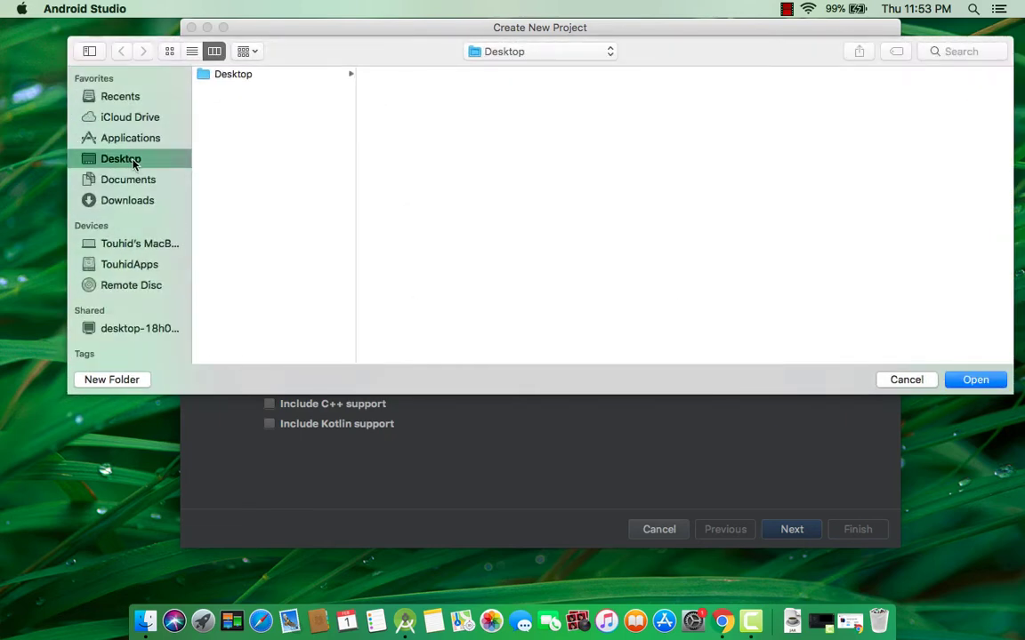
click(987, 384)
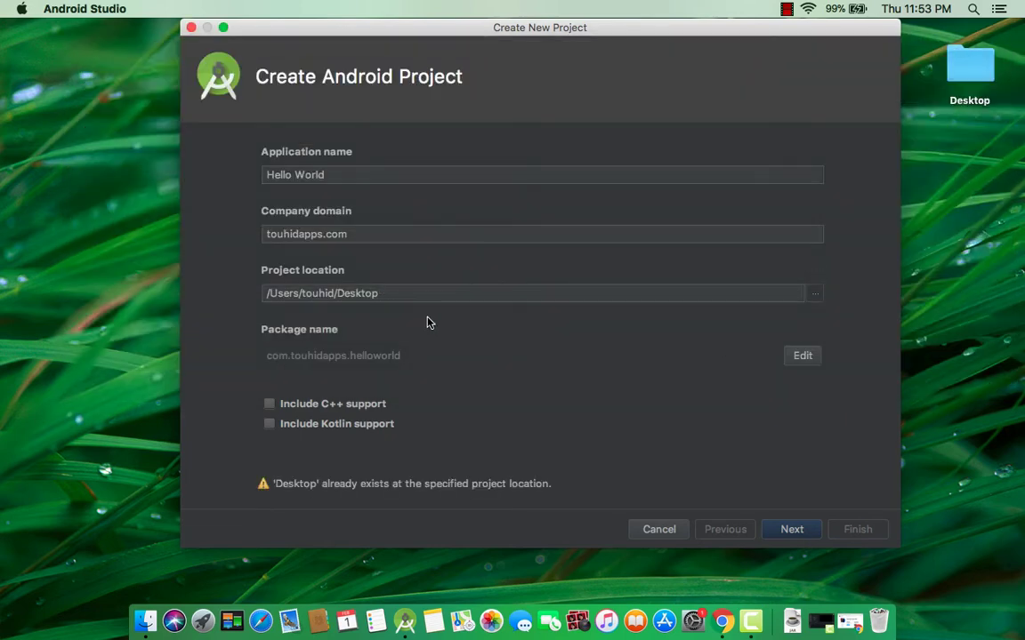
text(/)
triple_click(337, 173)
key(super+c)
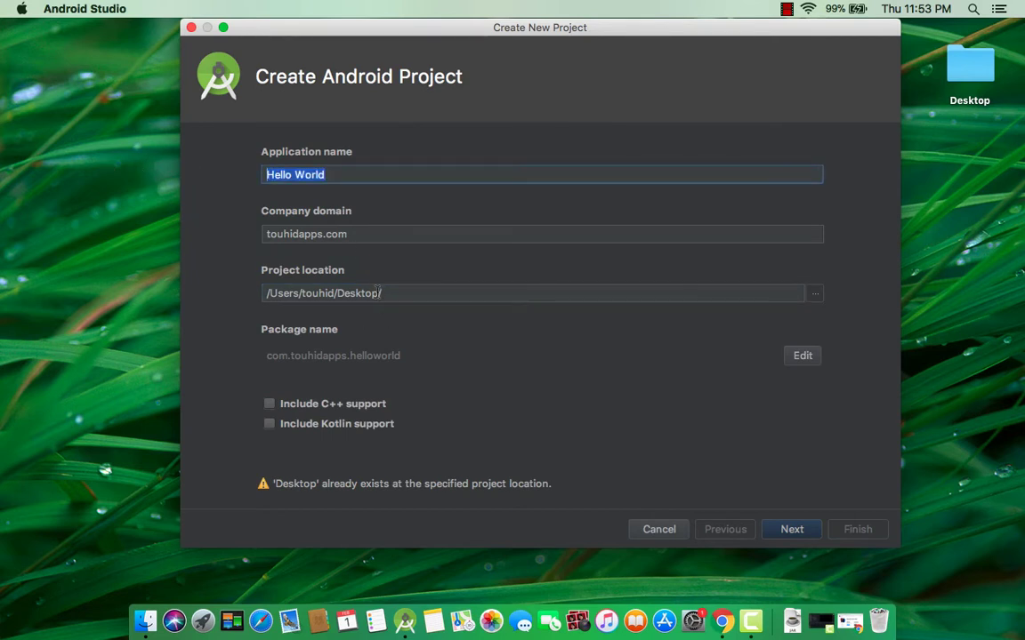
click(400, 291)
key(super+v)
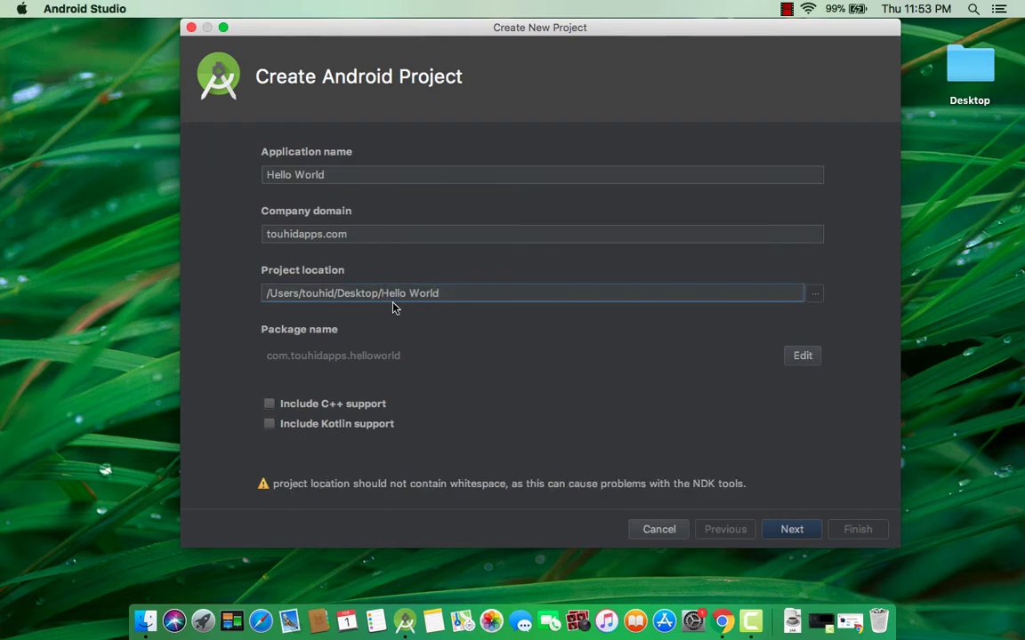
Remove the space from the folder name in the project location so it reads HelloWorld.
double_click(338, 293)
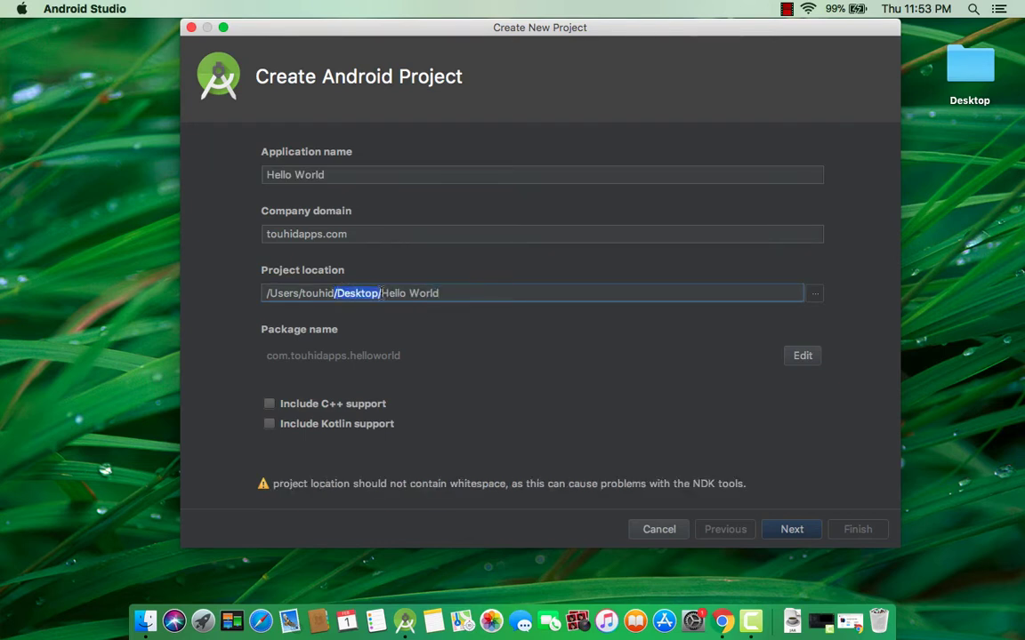
click(381, 293)
drag(381, 292, 440, 292)
click(408, 292)
key(BackSpace)
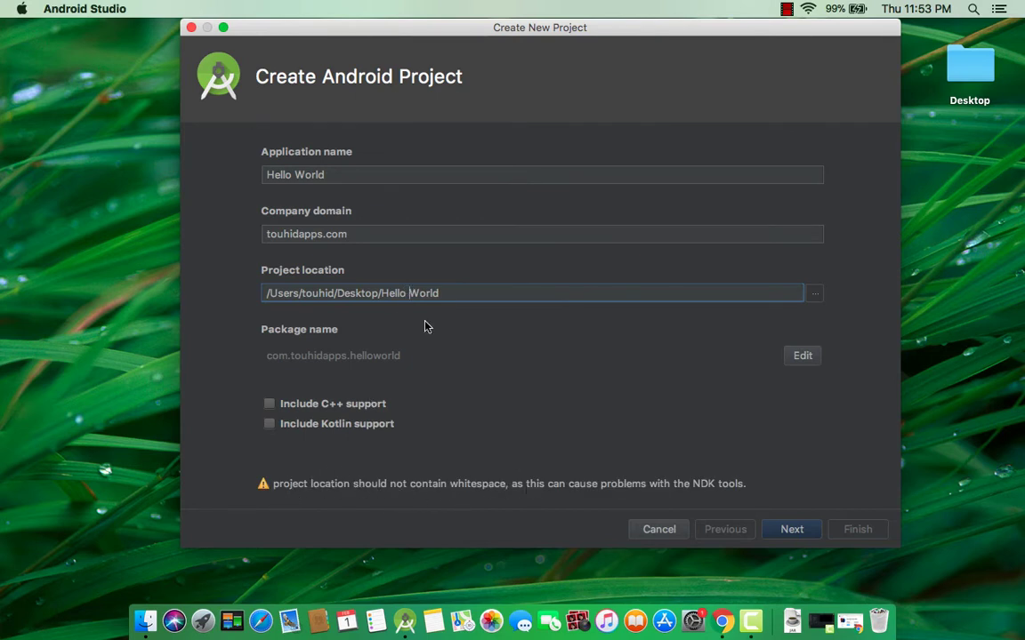
key(BackSpace)
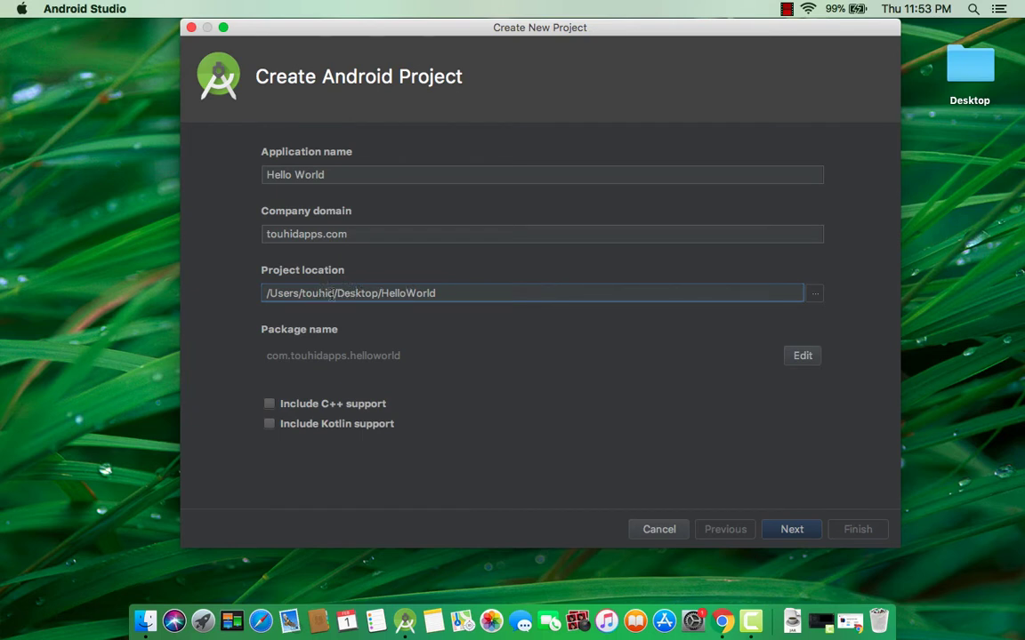
Examine the project location, company domain and application name in relation to the generated package name.
click(298, 292)
double_click(329, 234)
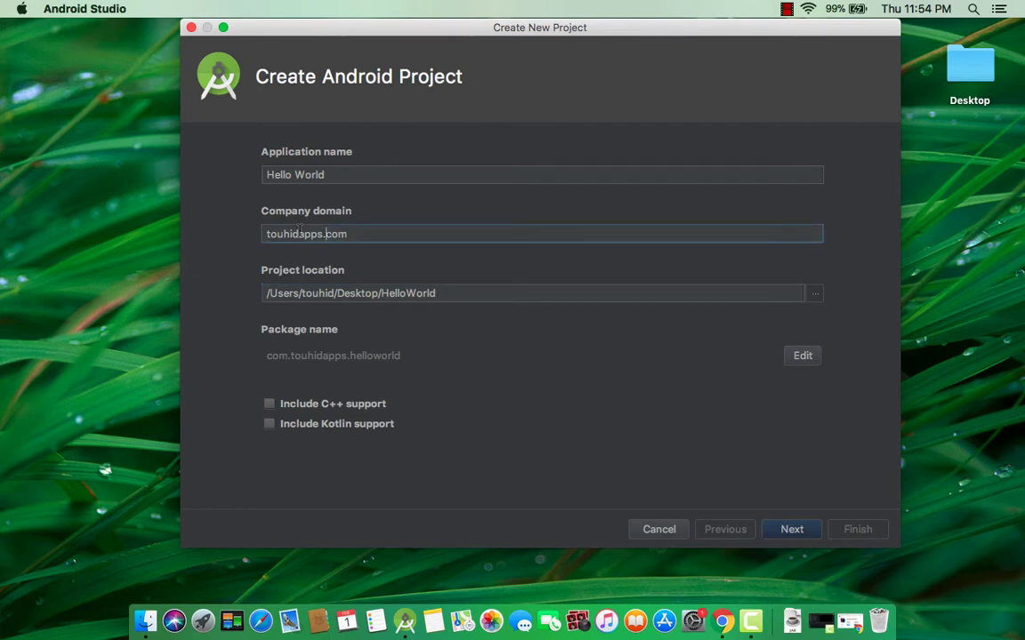
click(267, 234)
drag(266, 234, 324, 234)
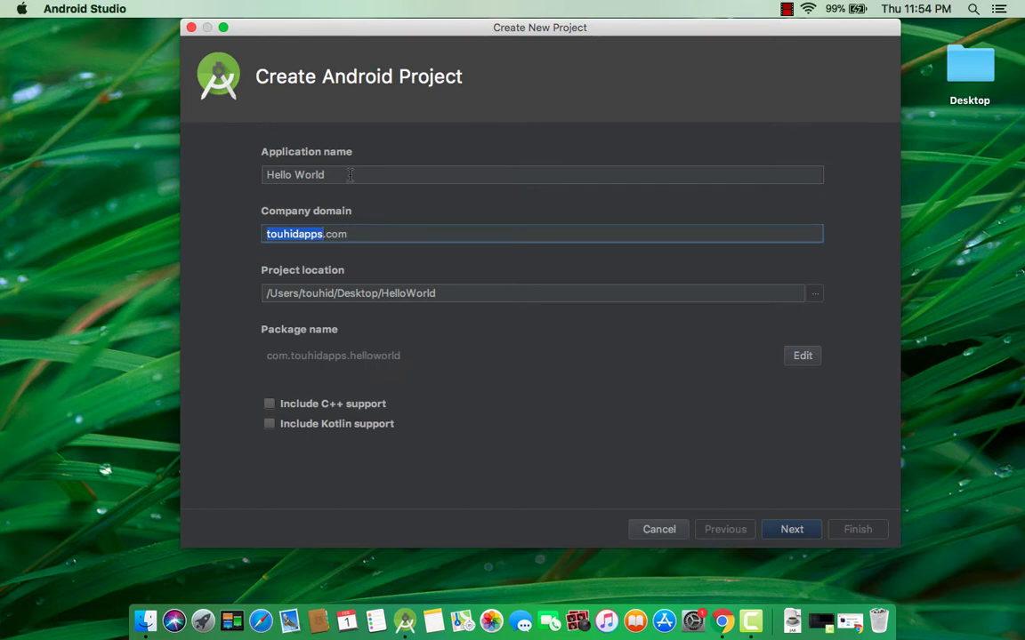
key(shift+Tab)
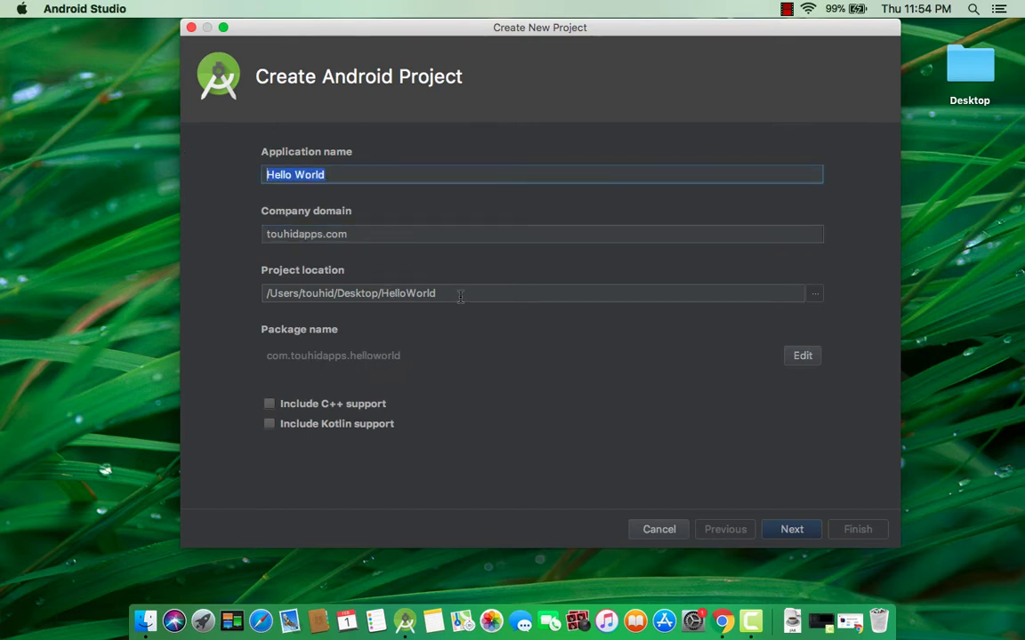
click(457, 293)
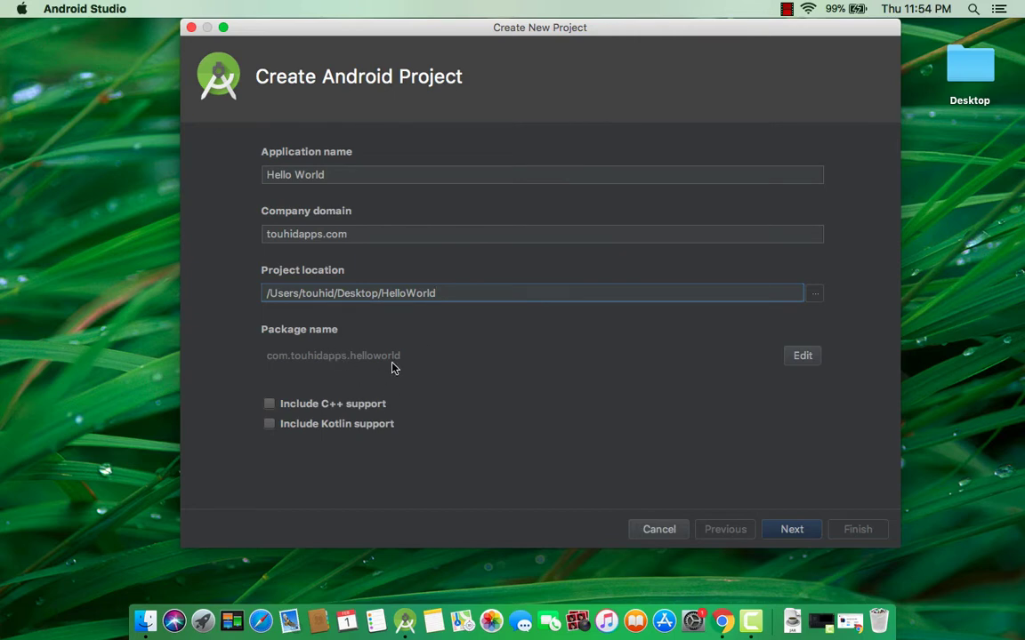
Switch to Chrome, open play.google.com/apps and search Google Play for facebook.
click(722, 621)
click(398, 64)
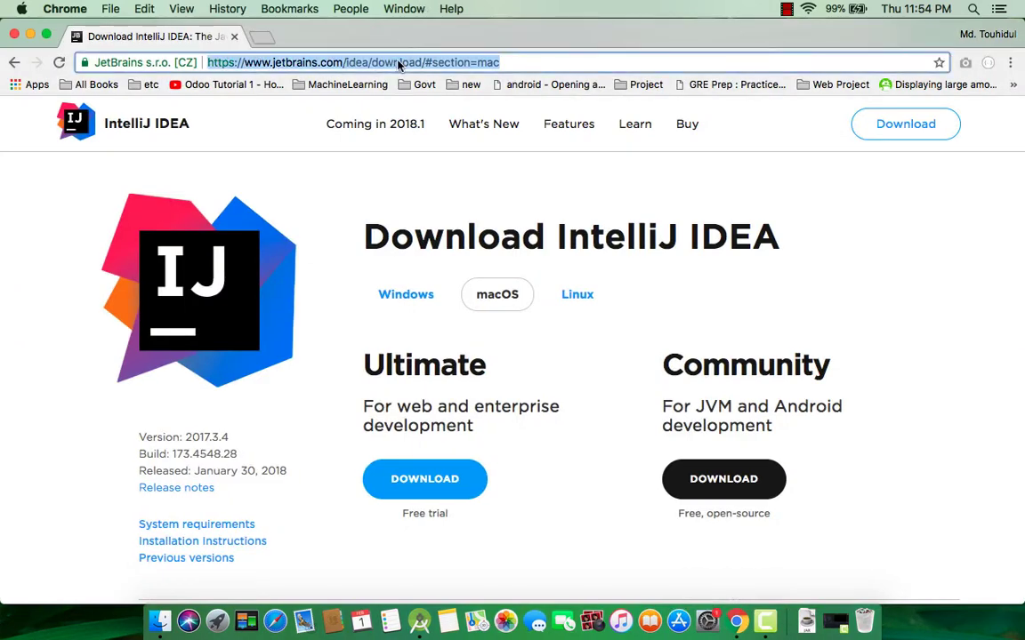
text(play)
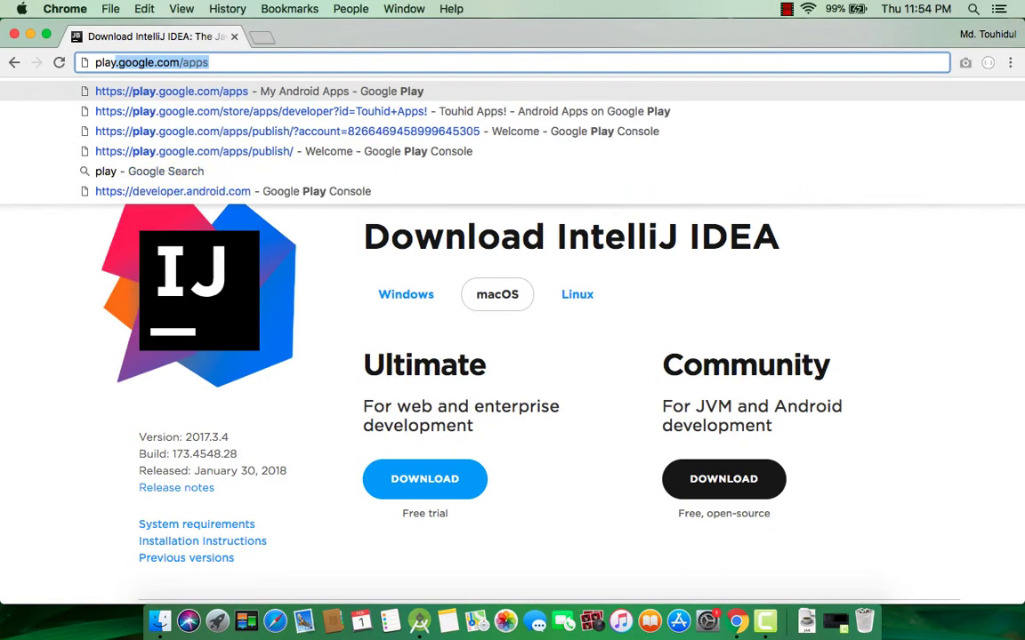
key(Return)
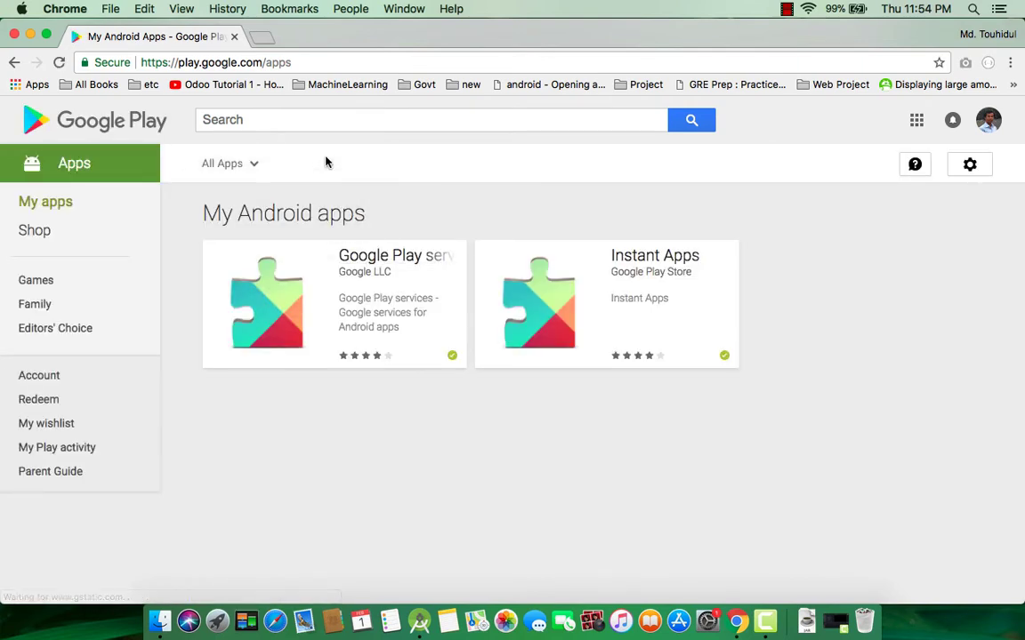
click(307, 120)
text(facebook)
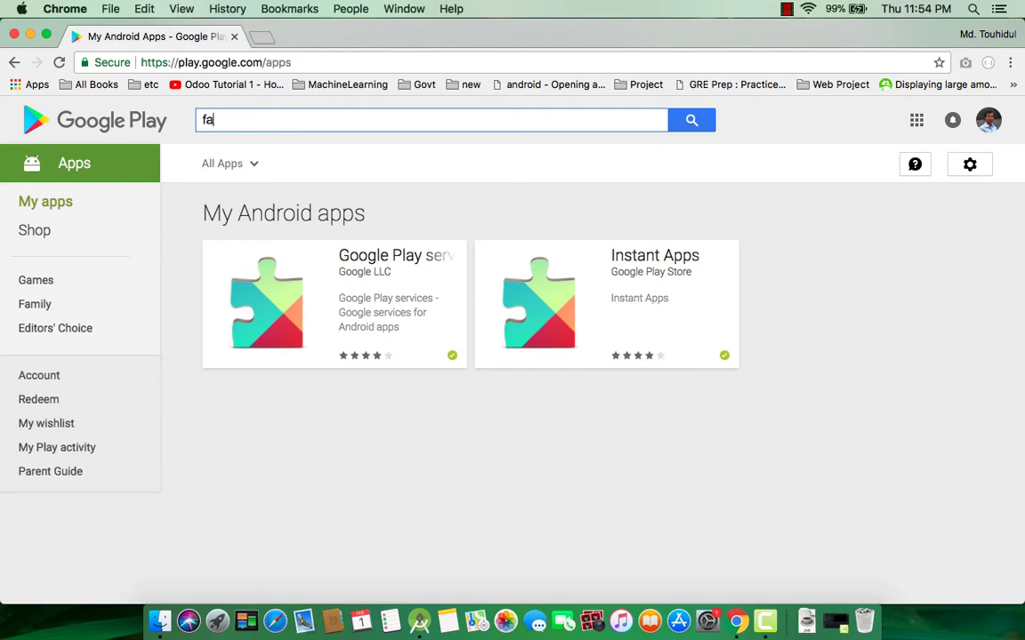
key(Return)
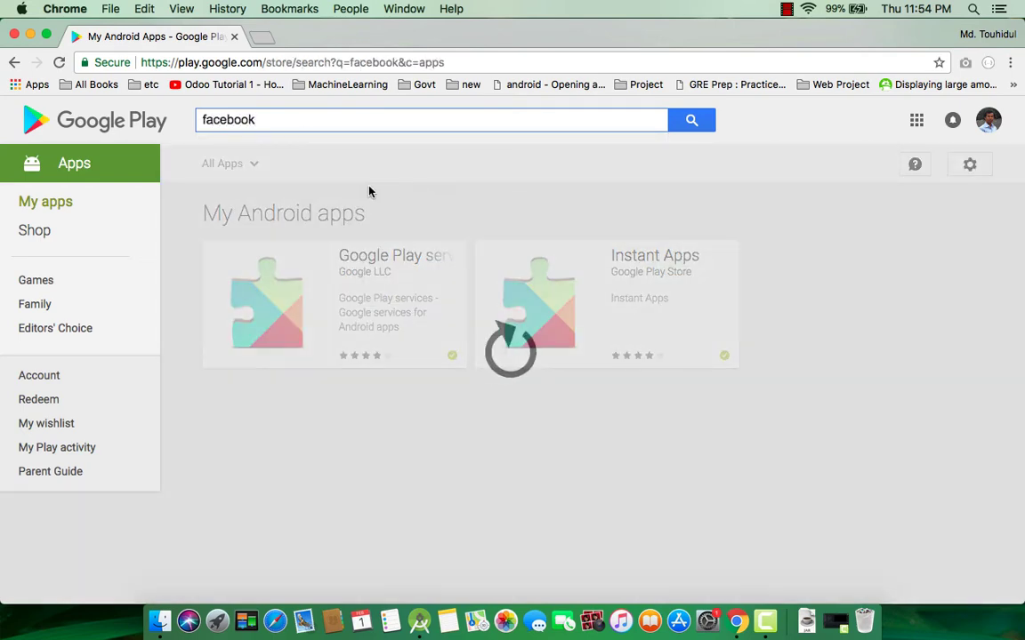
Open the Messenger Lite page from the Google Play results and highlight the package ID in its web address.
scroll(399, 333, down, 5)
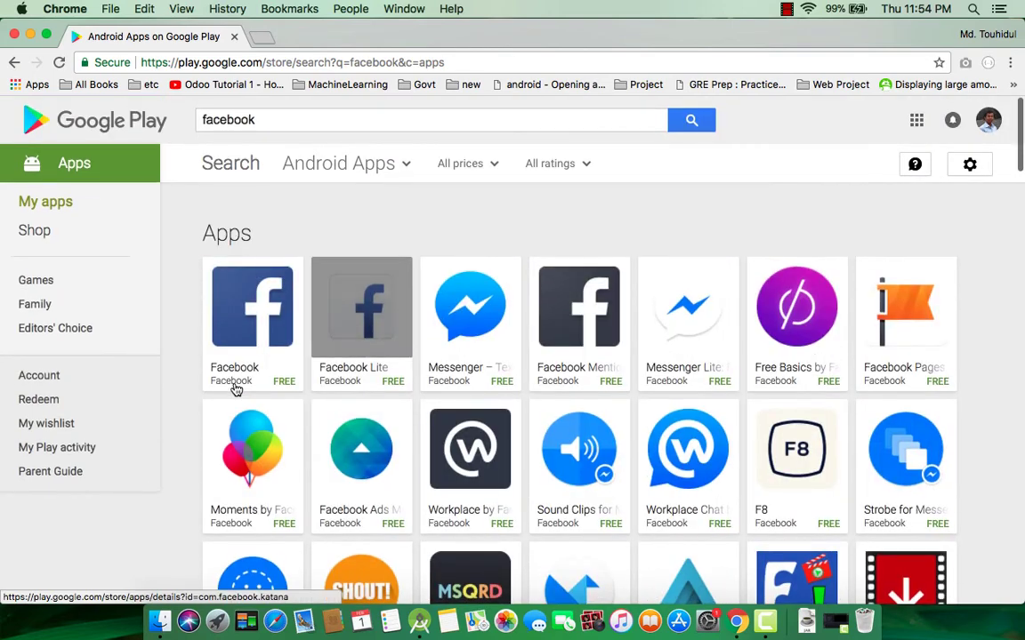
click(690, 374)
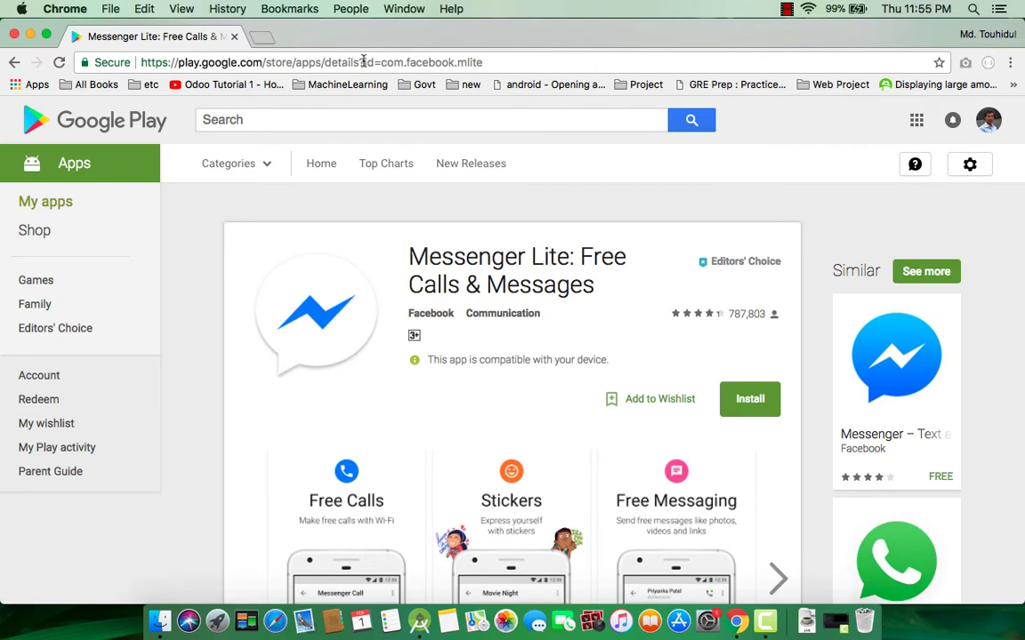
drag(363, 62, 388, 62)
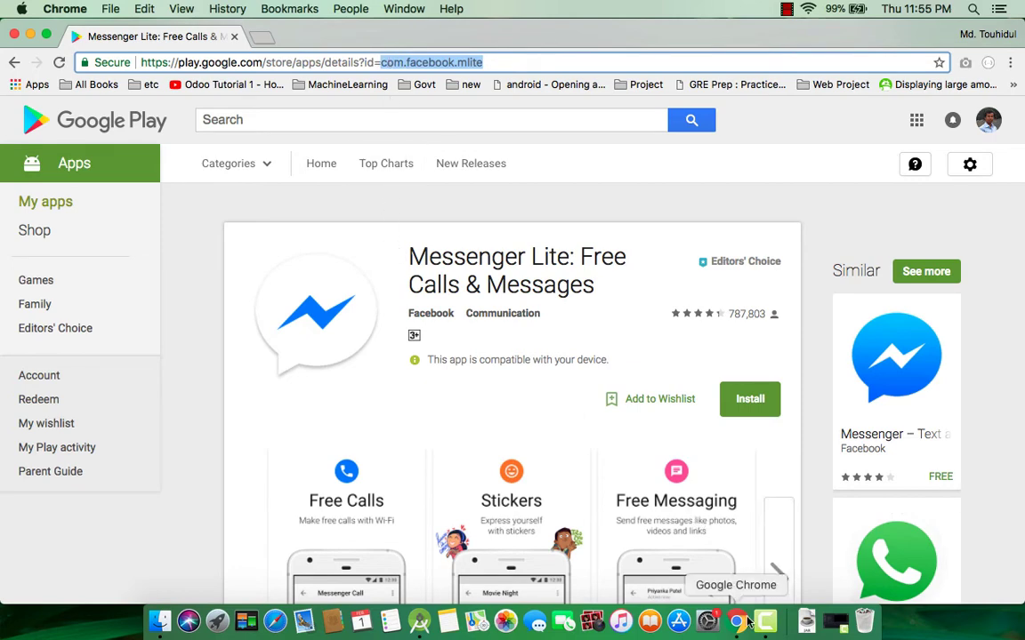
Compare the Messenger Lite package ID in Chrome with Android Studio's package name, and return to the Create New Project dialog with Chrome minimized.
click(419, 613)
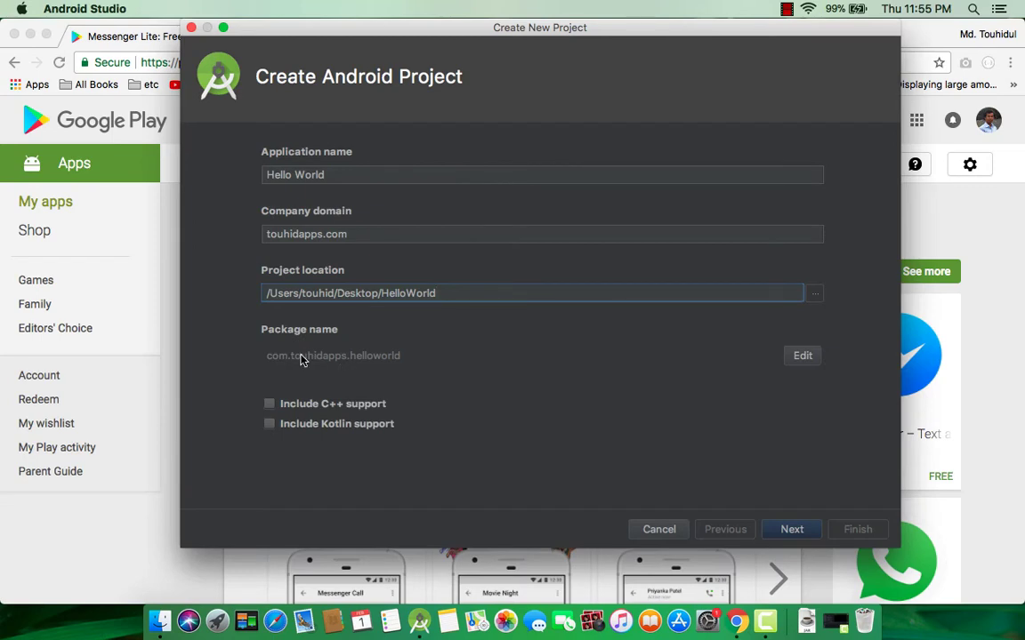
drag(445, 33, 593, 133)
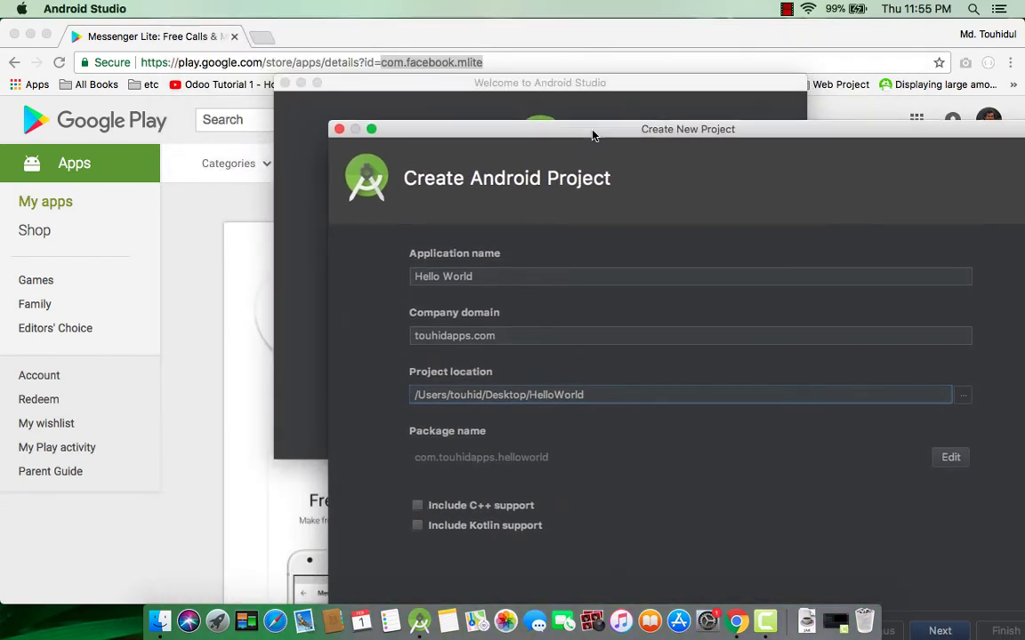
click(359, 34)
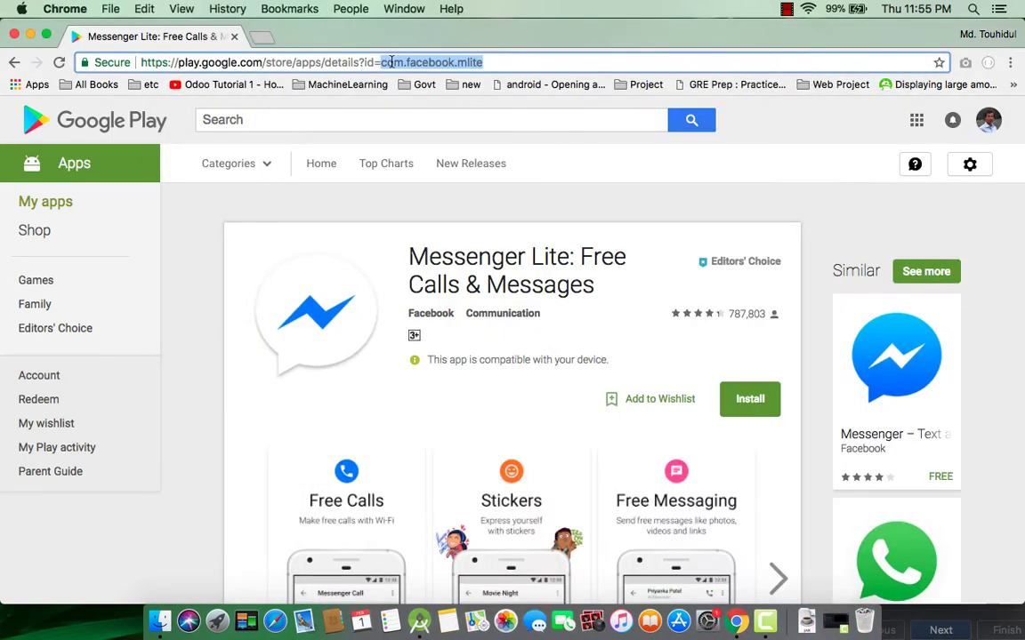
click(388, 62)
drag(381, 62, 508, 63)
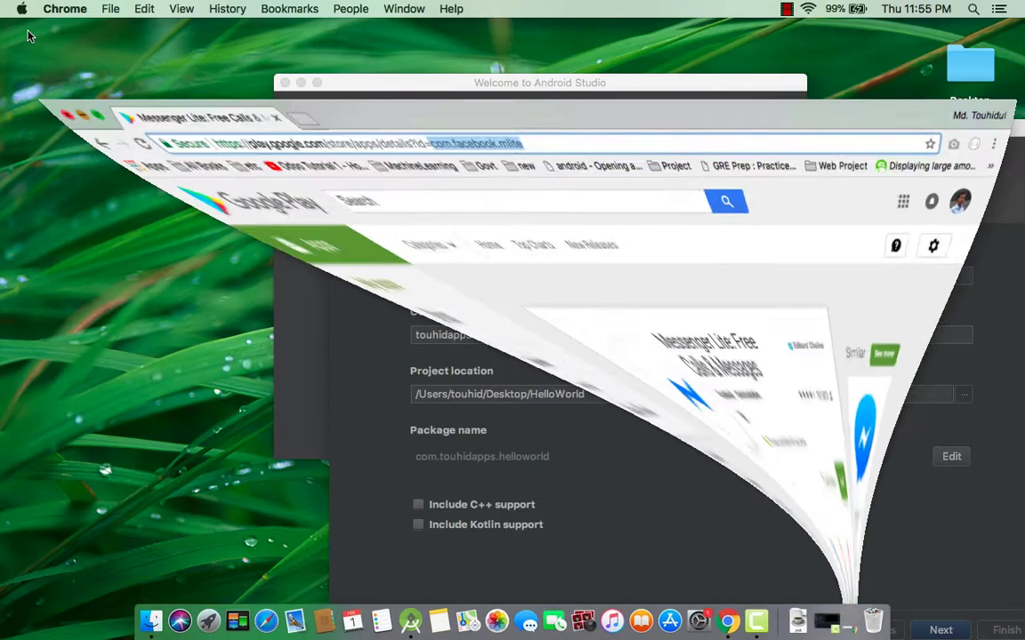
click(30, 34)
drag(549, 132, 354, 29)
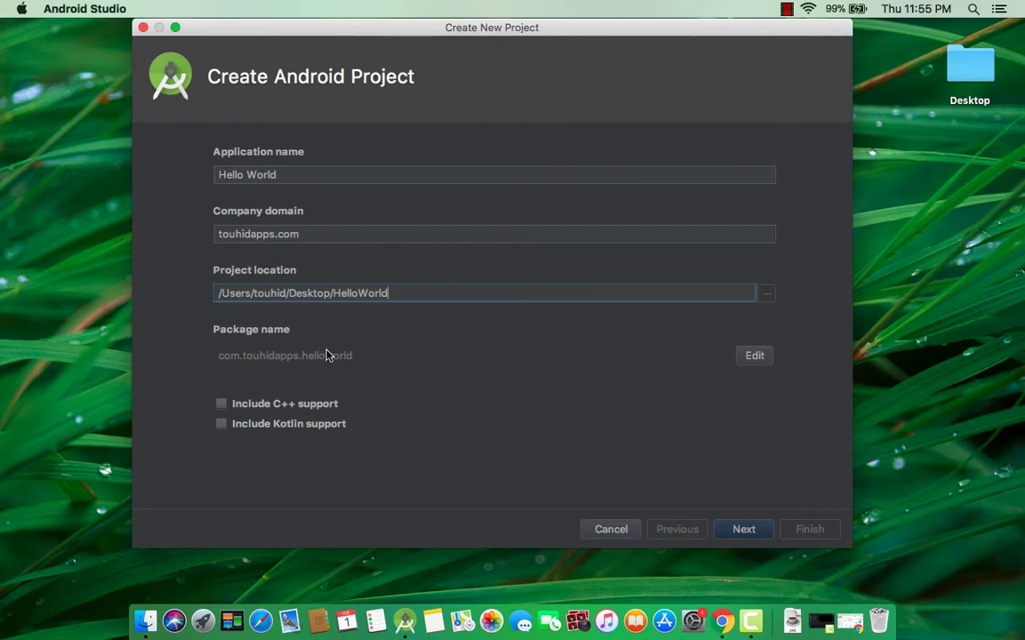
Examine the domain and application-name parts of the editable package name in relation to the company domain.
click(754, 355)
drag(354, 356, 272, 343)
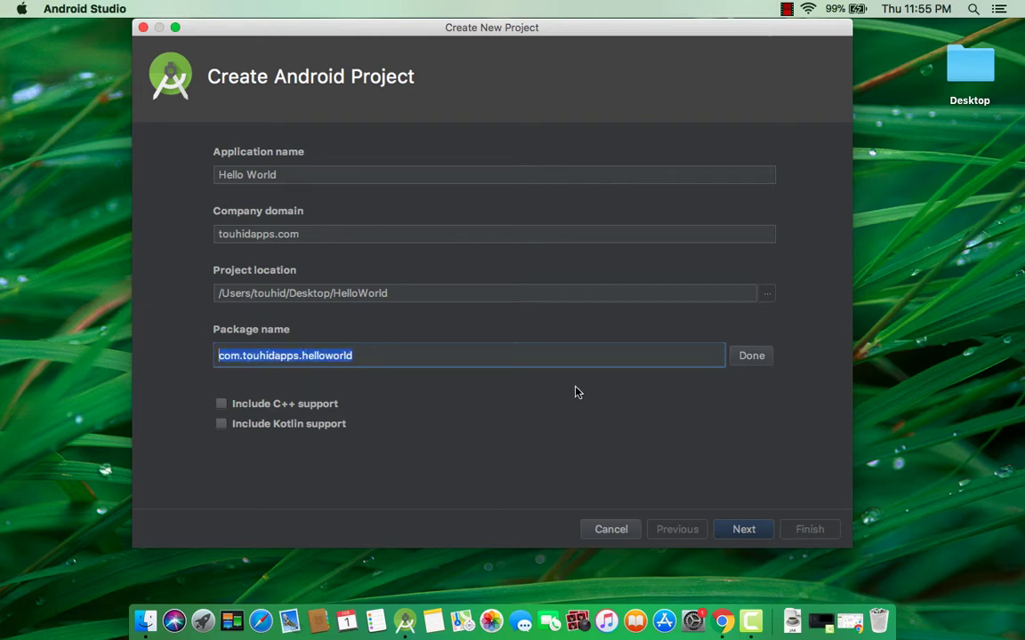
click(759, 356)
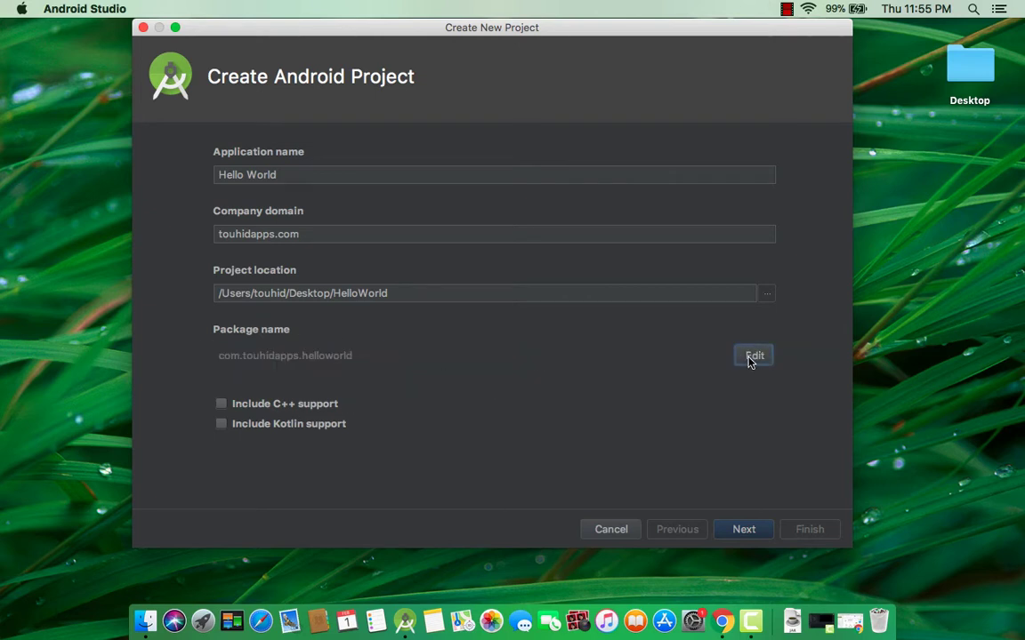
click(750, 357)
click(380, 355)
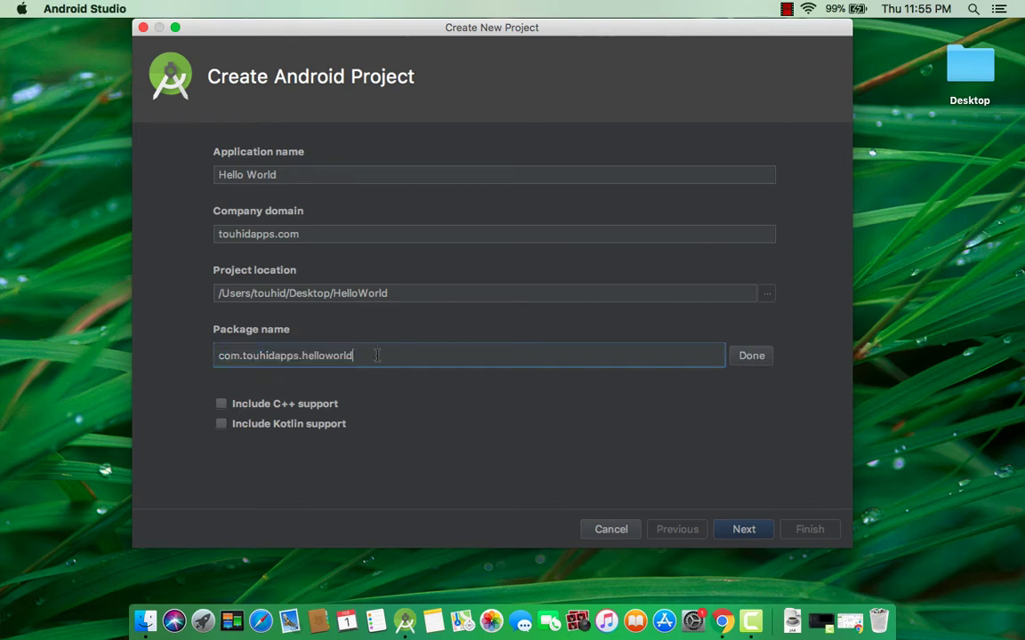
double_click(233, 356)
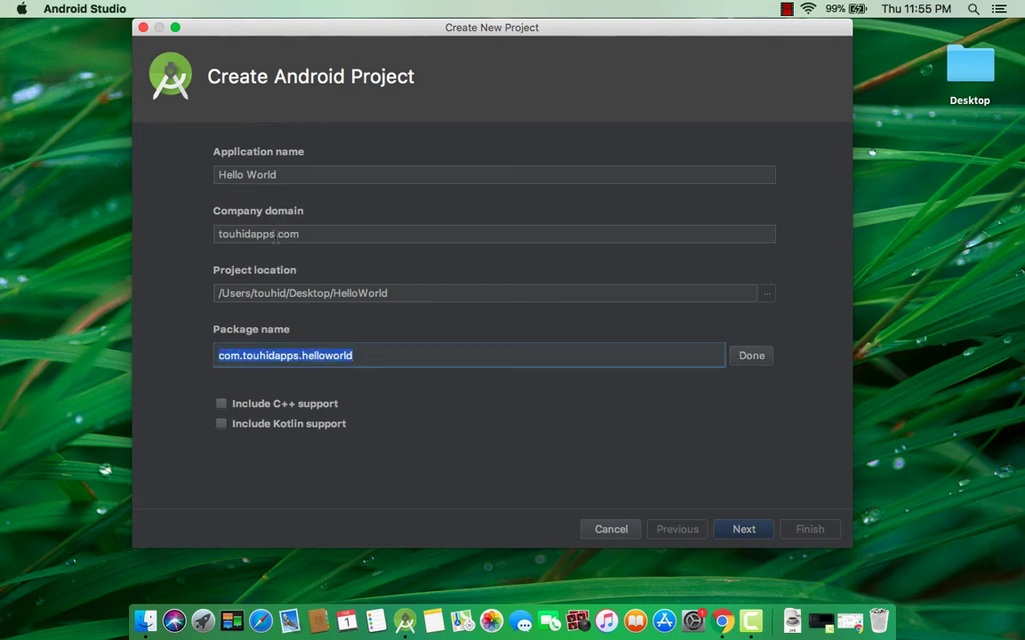
drag(276, 234, 300, 233)
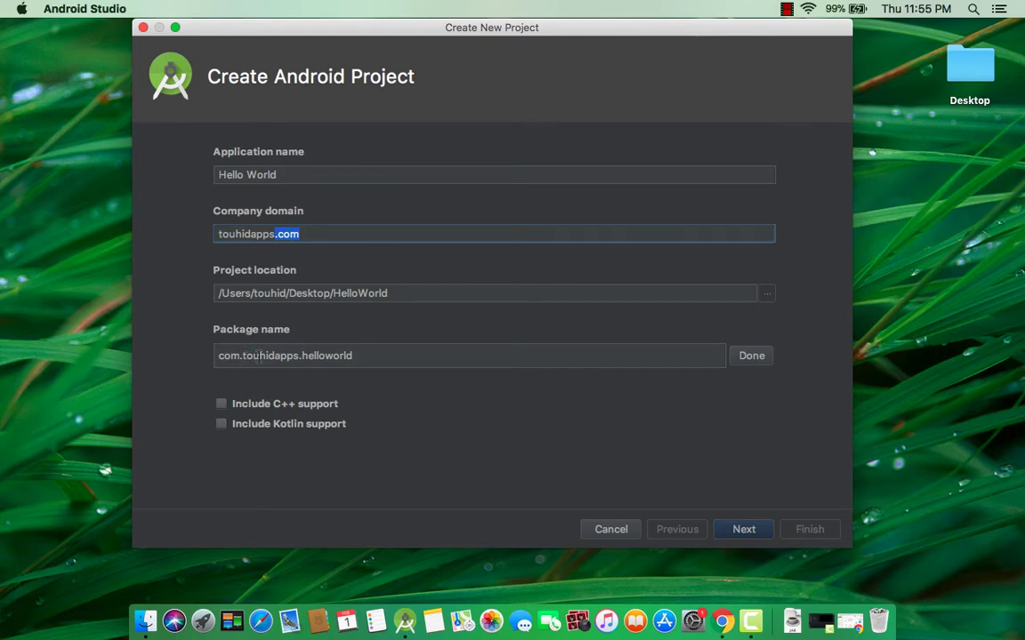
drag(243, 356, 301, 355)
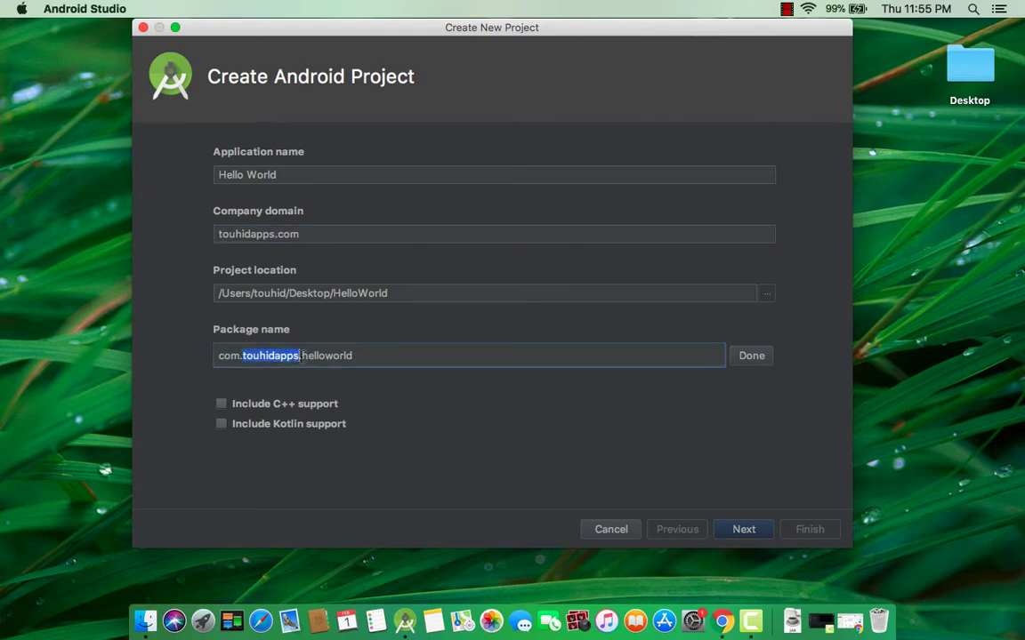
double_click(313, 356)
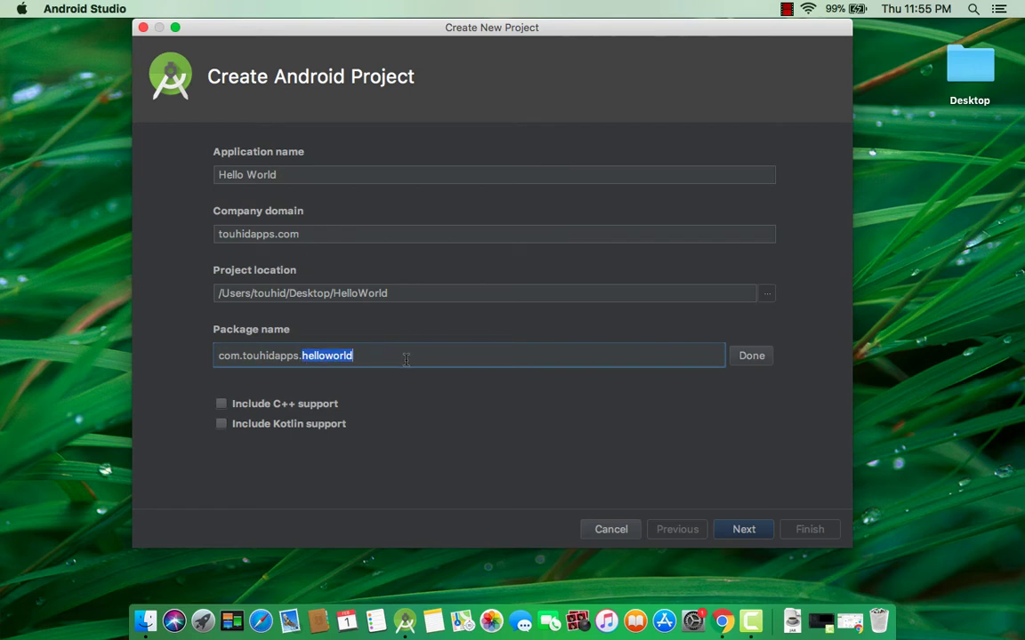
click(753, 356)
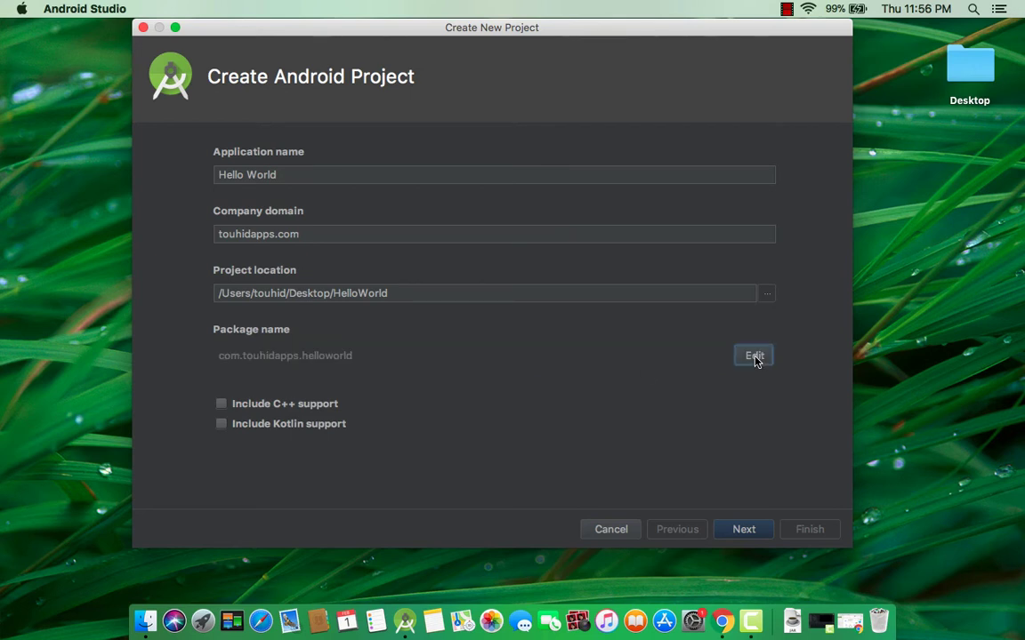
click(758, 357)
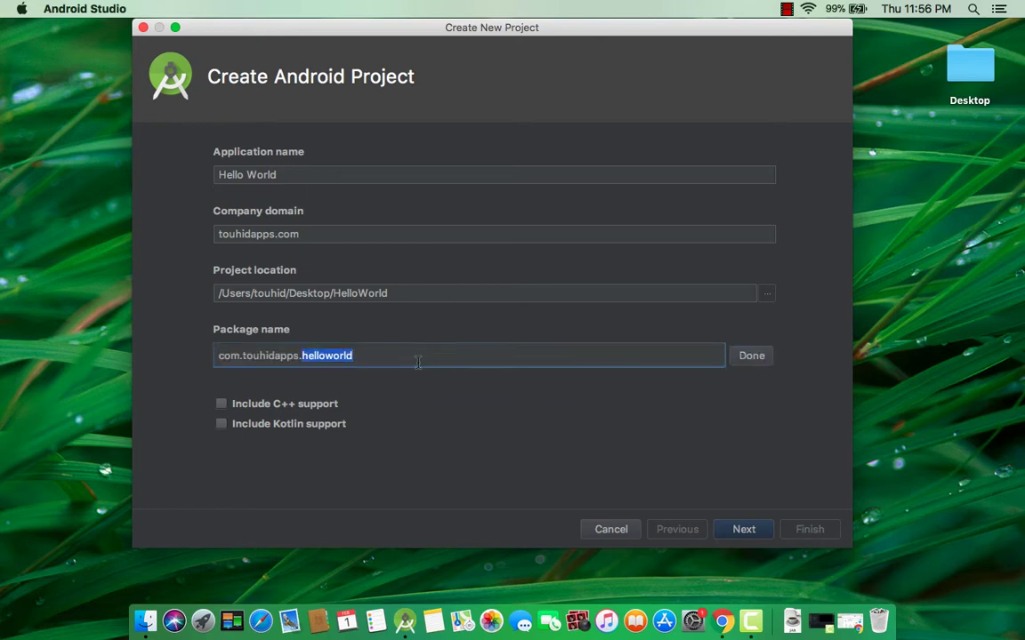
click(750, 357)
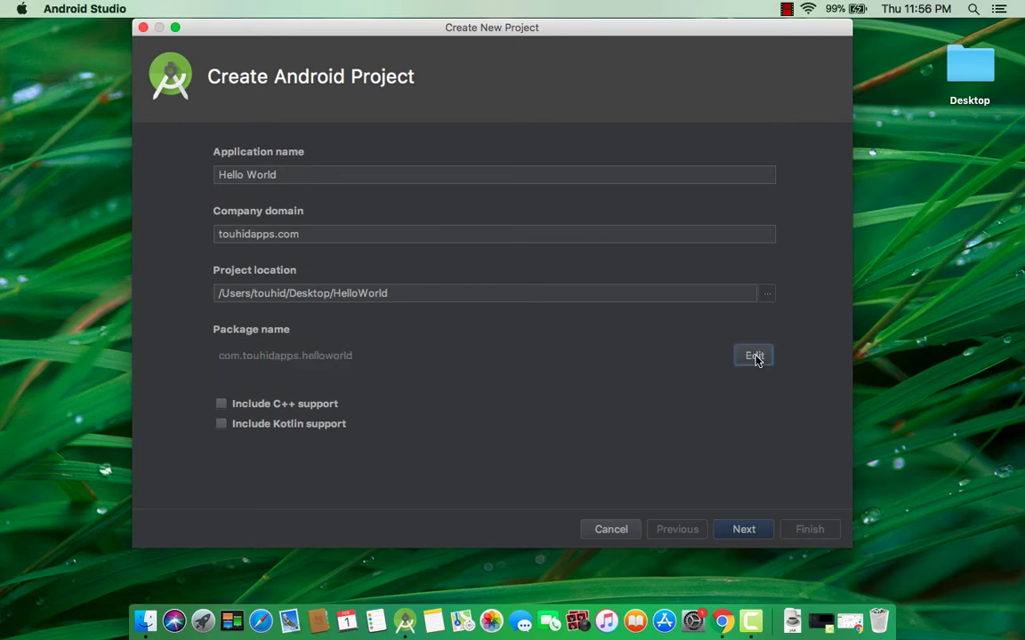
click(754, 358)
drag(371, 355, 200, 351)
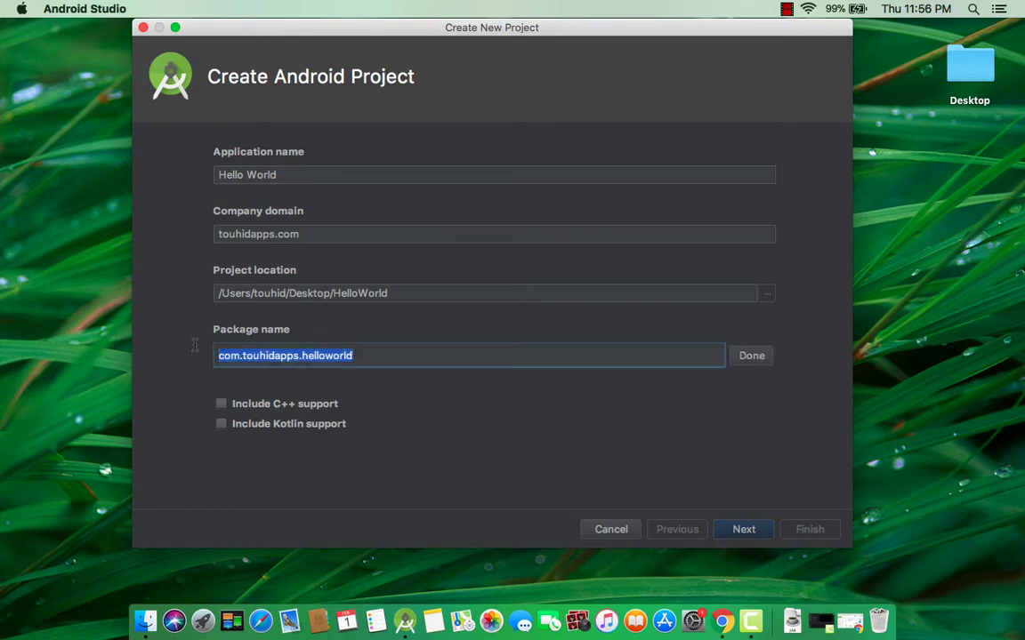
click(751, 356)
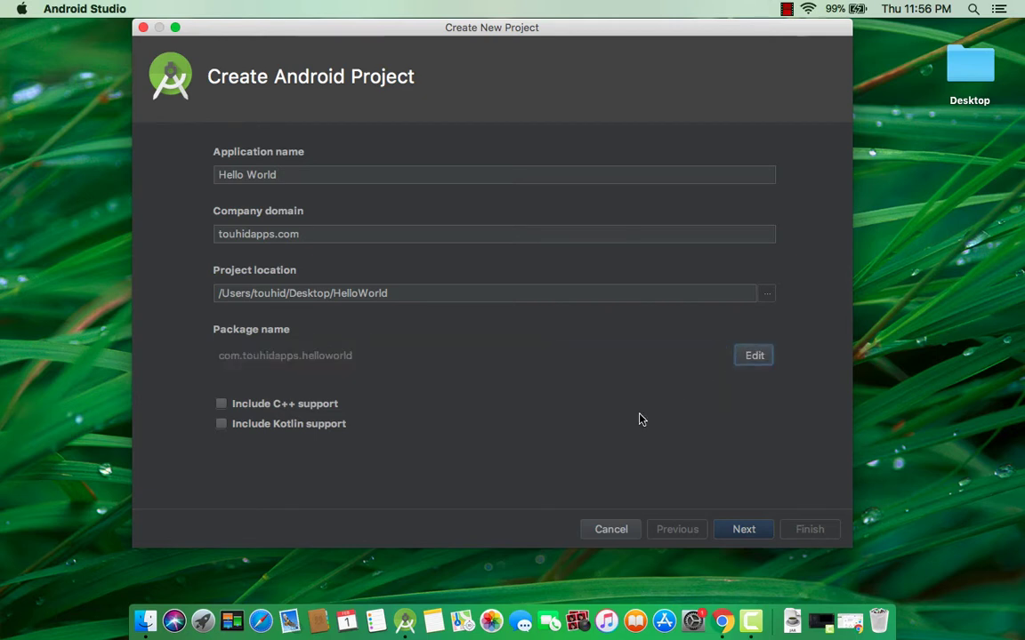
Proceed to the target device settings, review the Android Things minimum SDK options and keep Phone and Tablet selected.
click(743, 531)
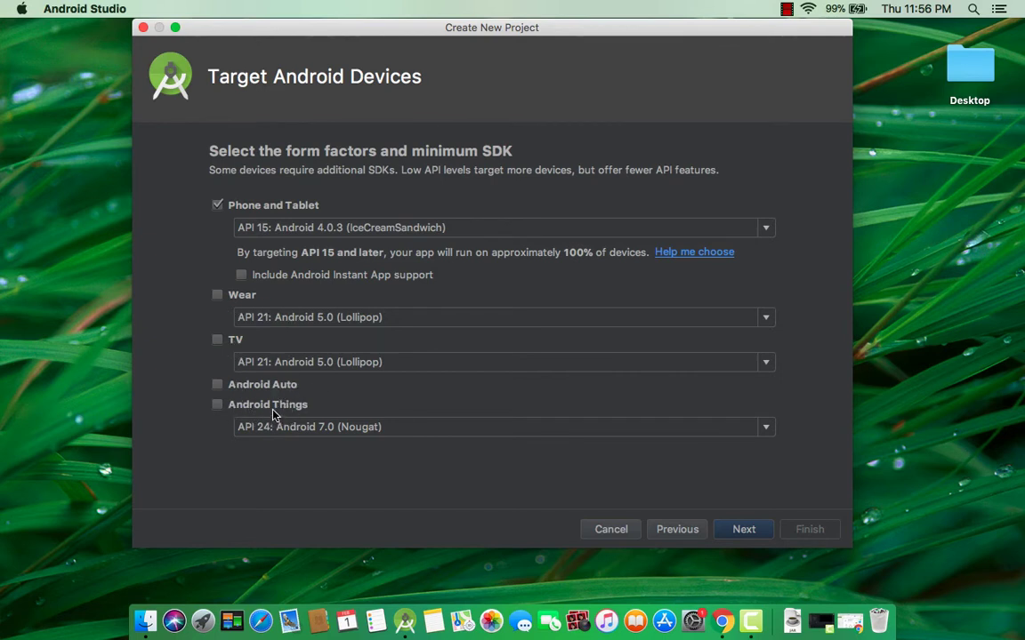
click(342, 427)
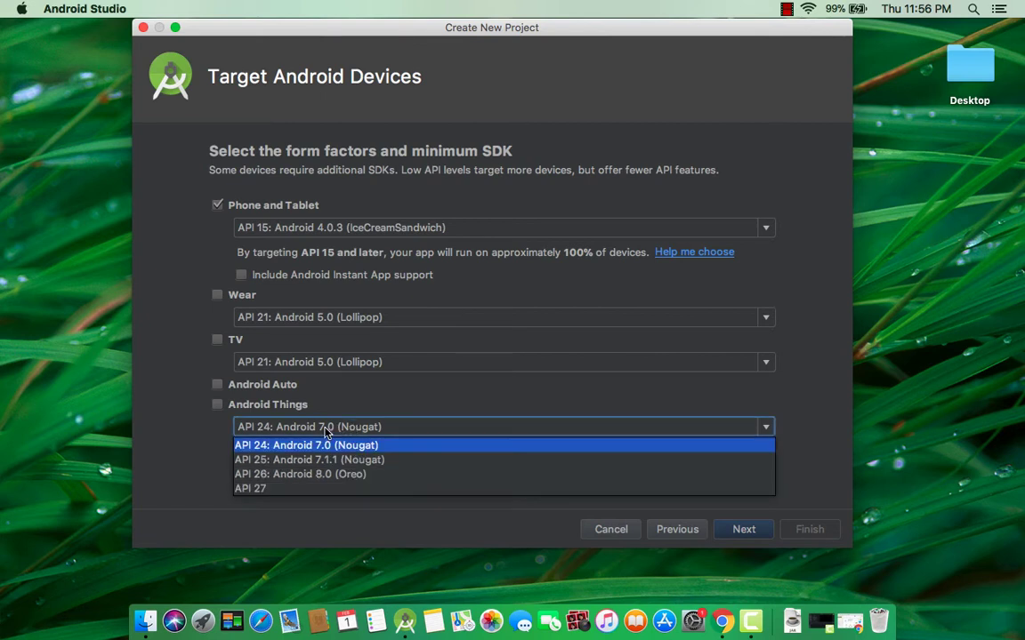
click(195, 436)
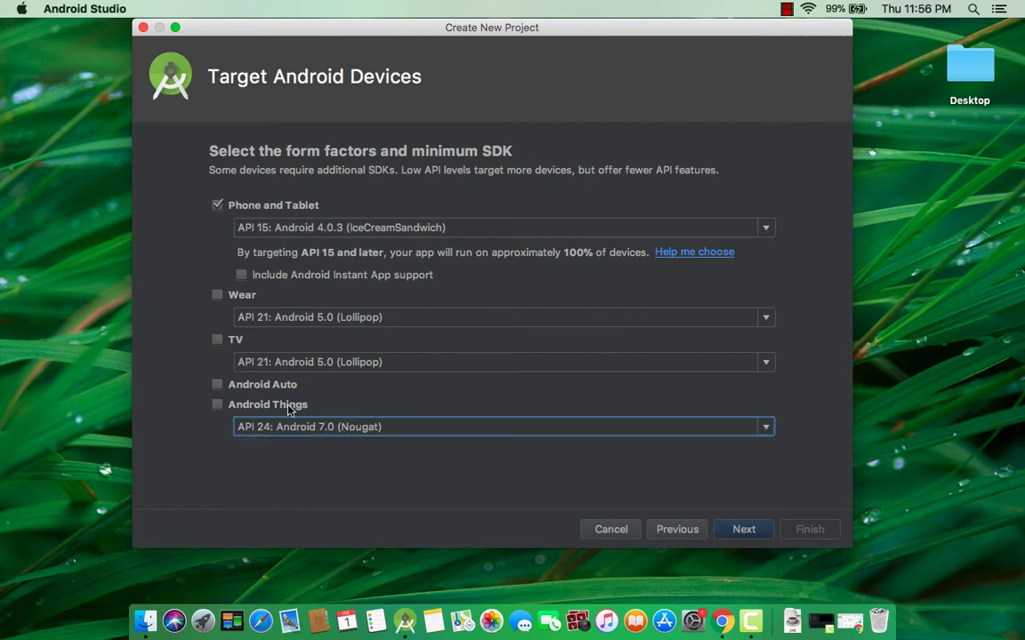
click(292, 206)
click(293, 206)
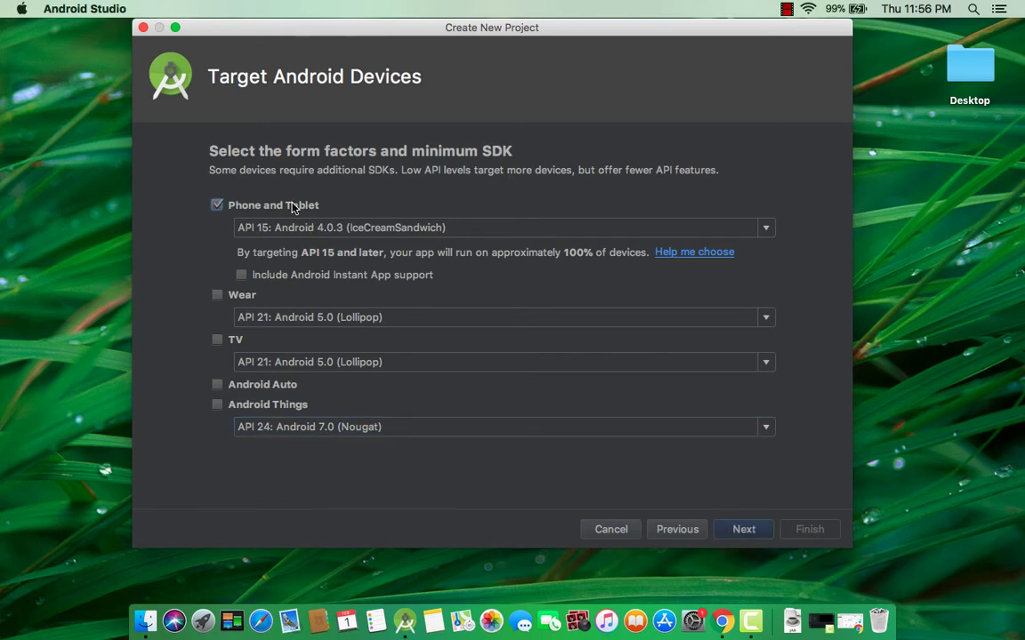
Set the minimum SDK for Phone and Tablet to API 16: Android 4.1 (Jelly Bean).
click(341, 230)
click(340, 229)
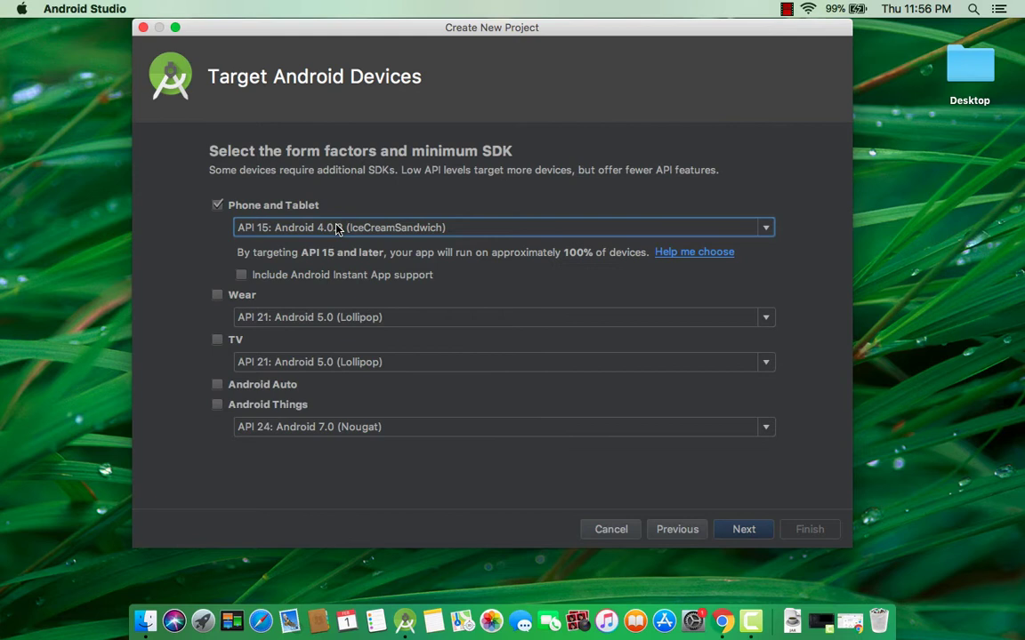
click(287, 226)
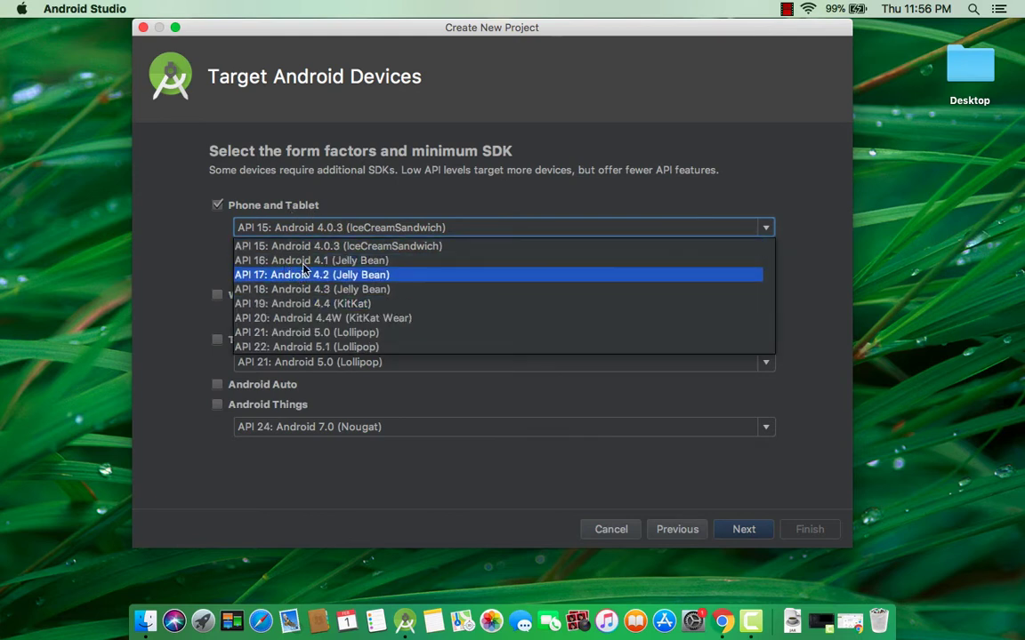
click(306, 264)
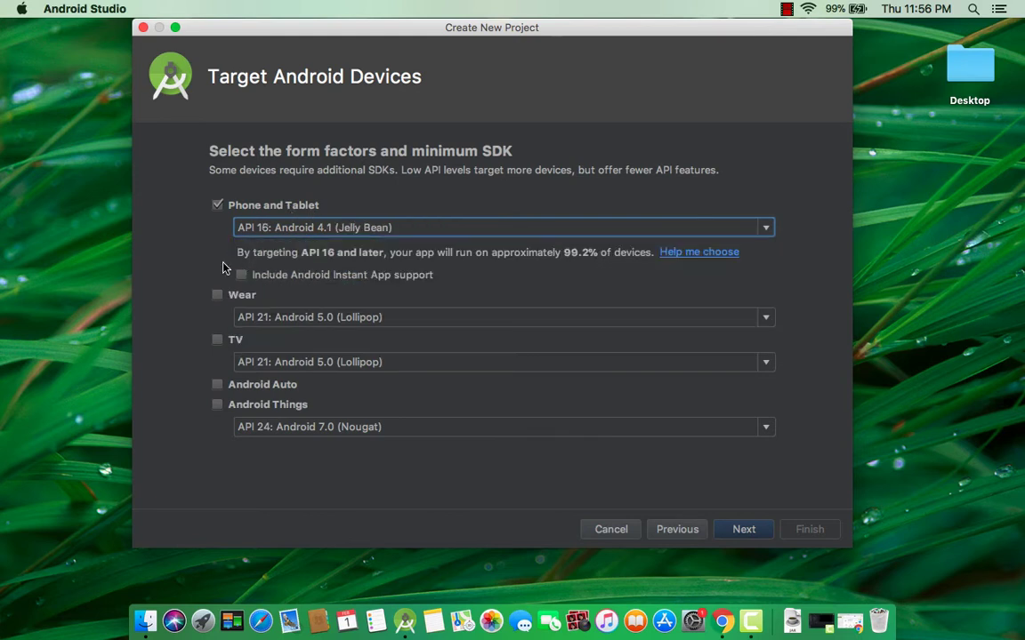
Review the available Phone and Tablet API levels and set the minimum SDK to API 19: Android 4.4 (KitKat).
click(314, 228)
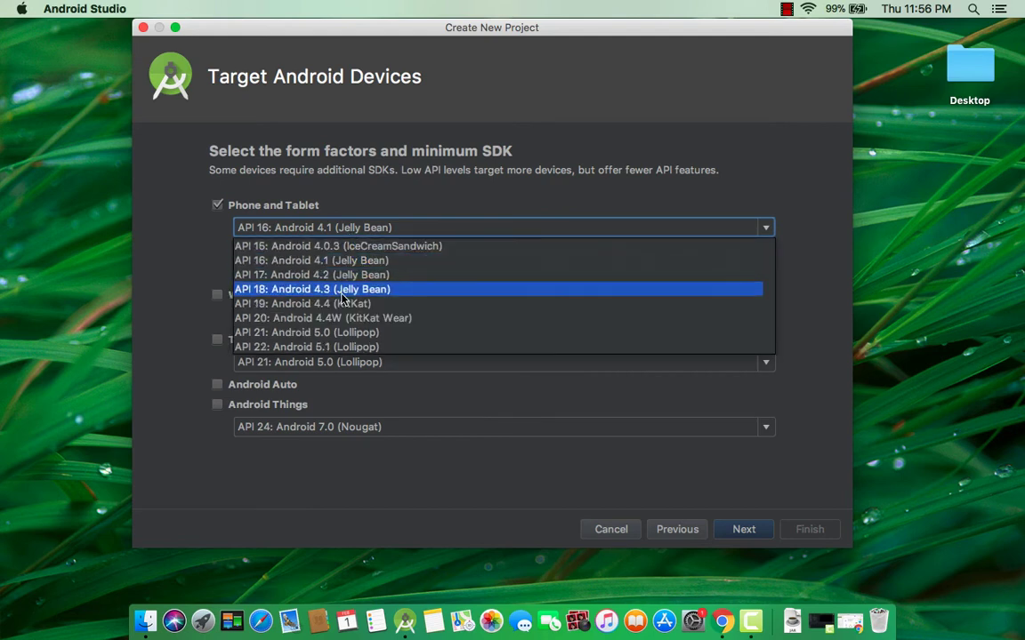
click(169, 257)
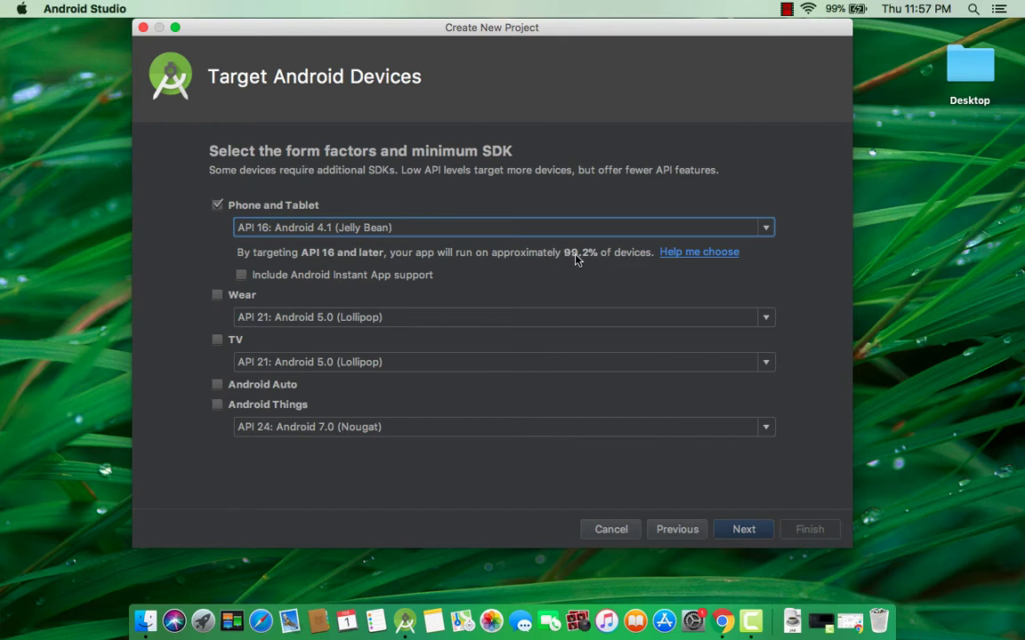
click(417, 233)
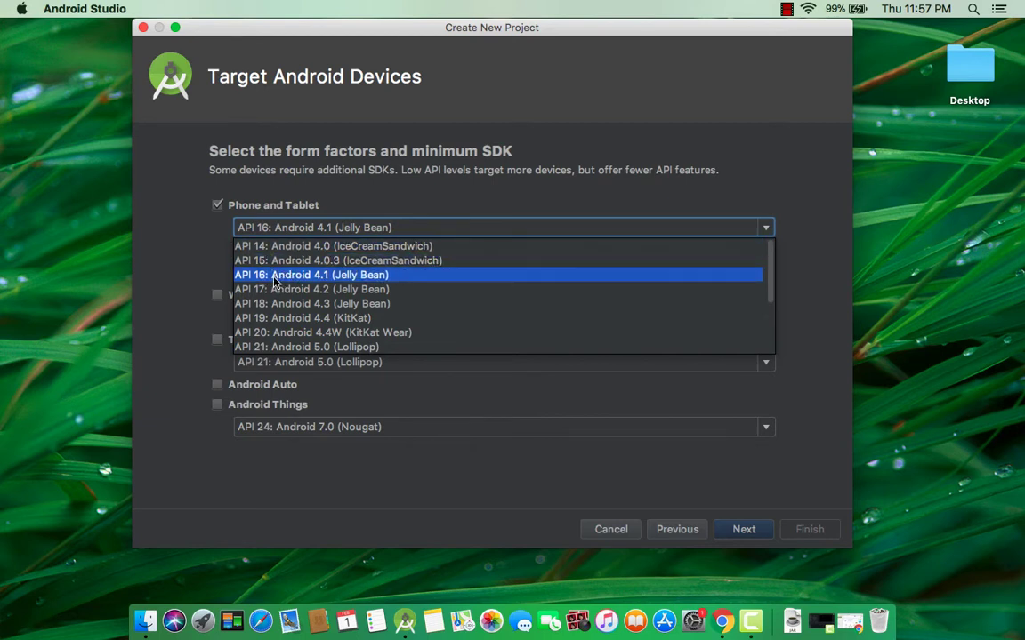
click(201, 257)
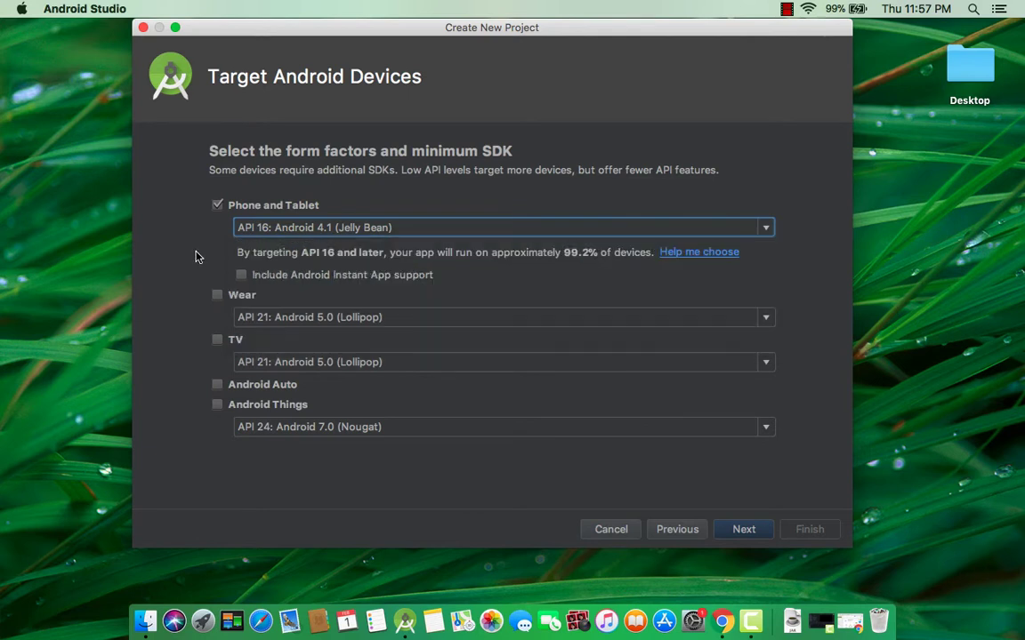
click(313, 230)
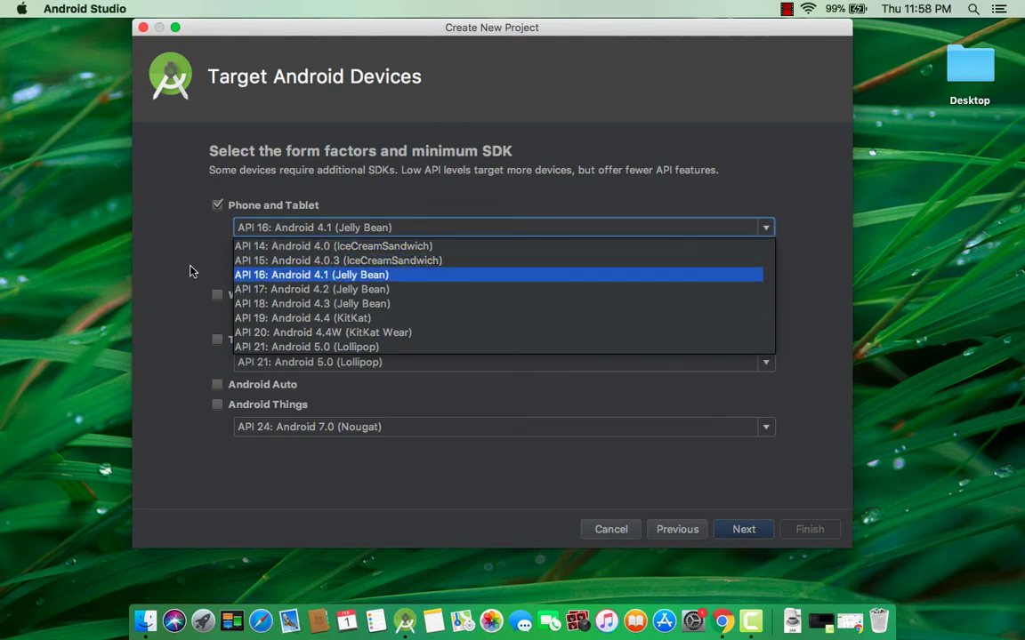
click(151, 253)
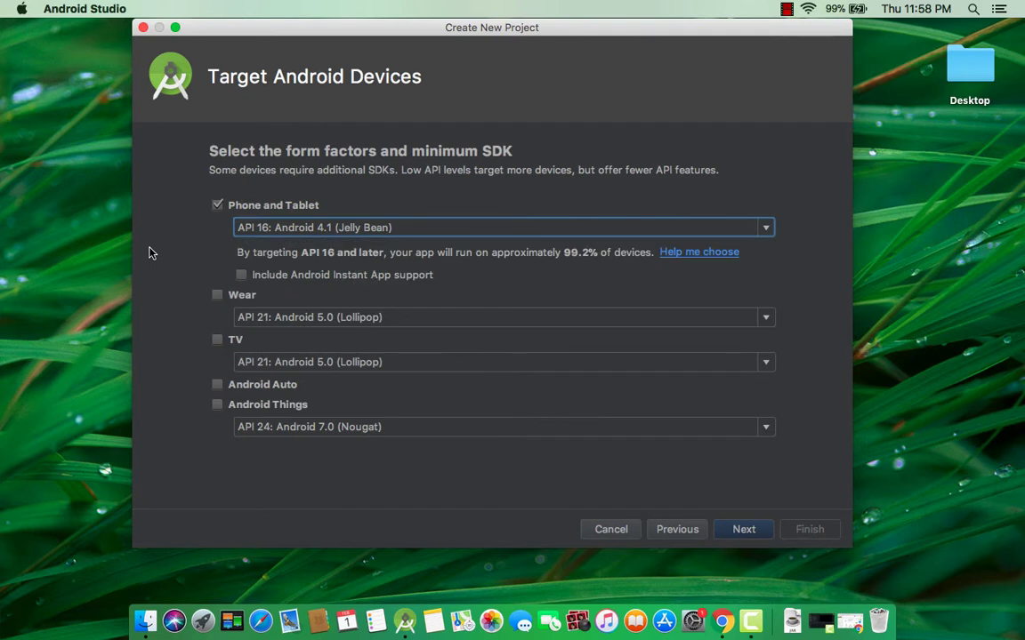
click(297, 229)
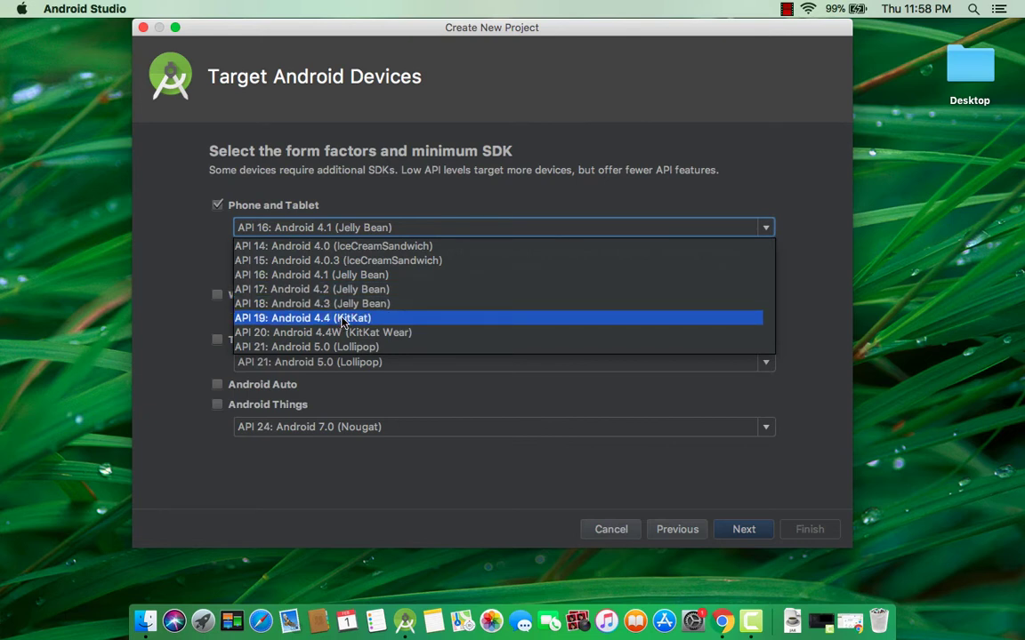
click(375, 322)
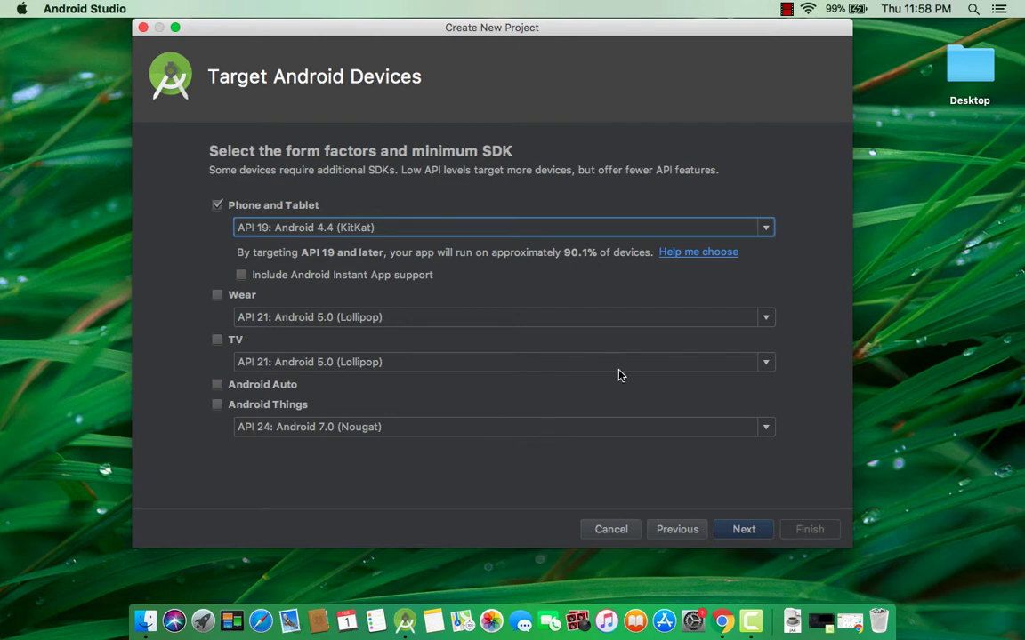
Proceed to the activity template selection and look through the templates available for the mobile app.
click(743, 529)
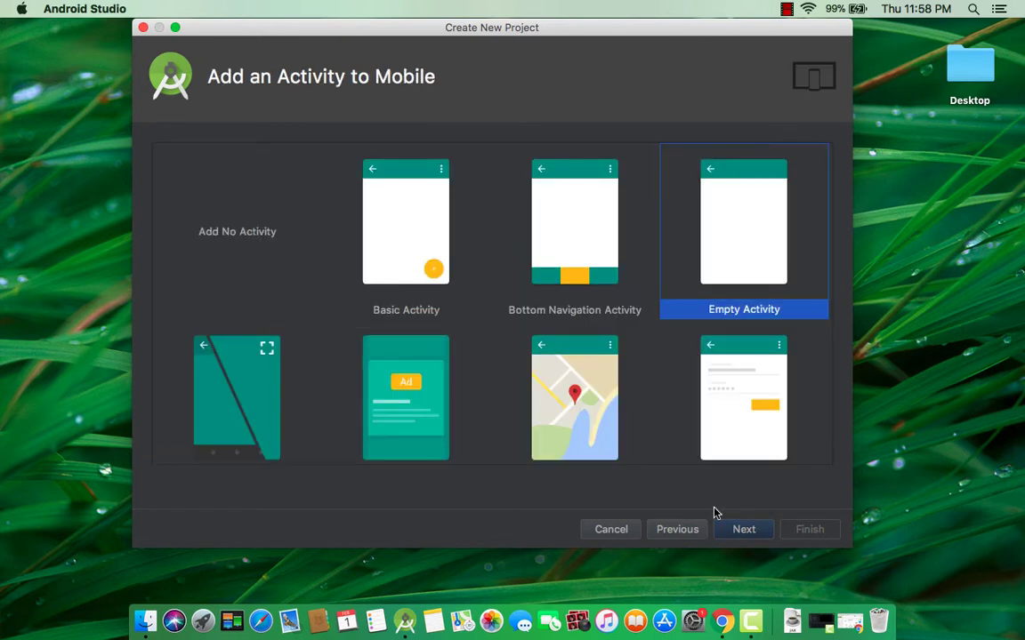
scroll(461, 354, down, 5)
scroll(462, 354, down, 2)
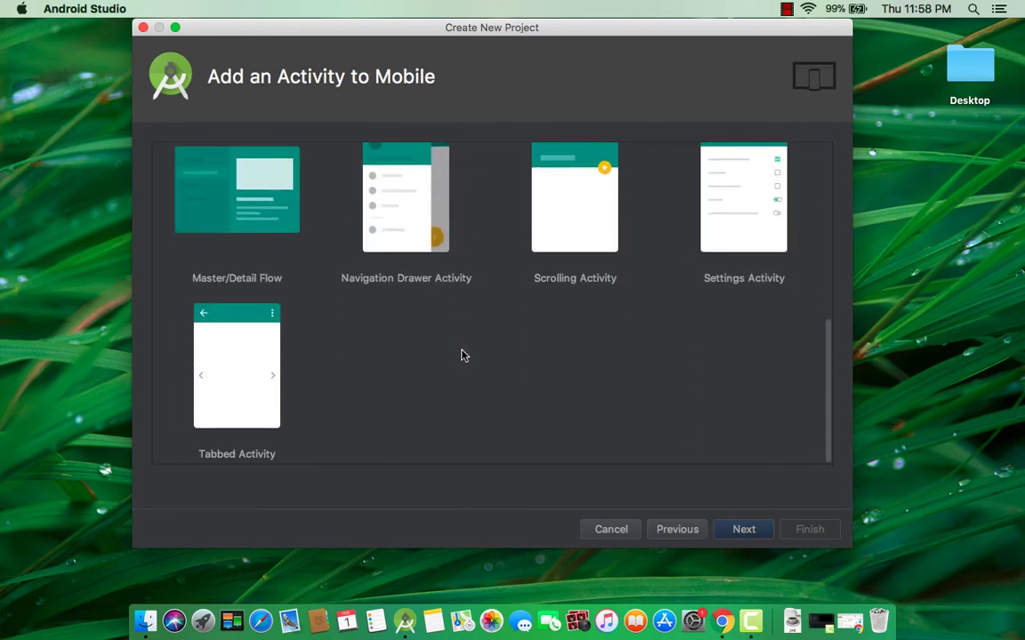
scroll(462, 354, up, 10)
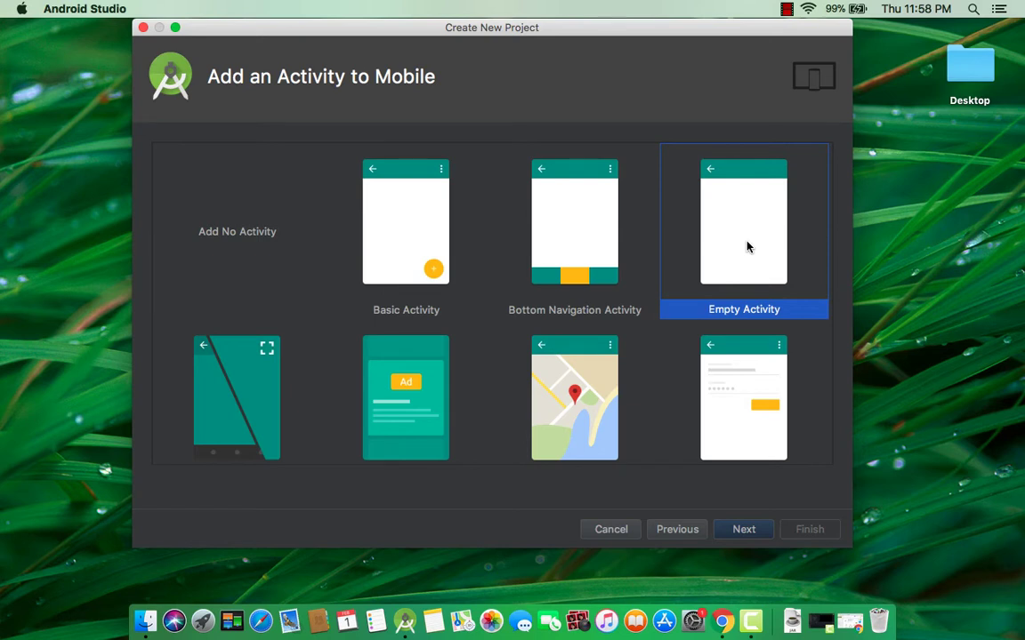
scroll(750, 264, down, 2)
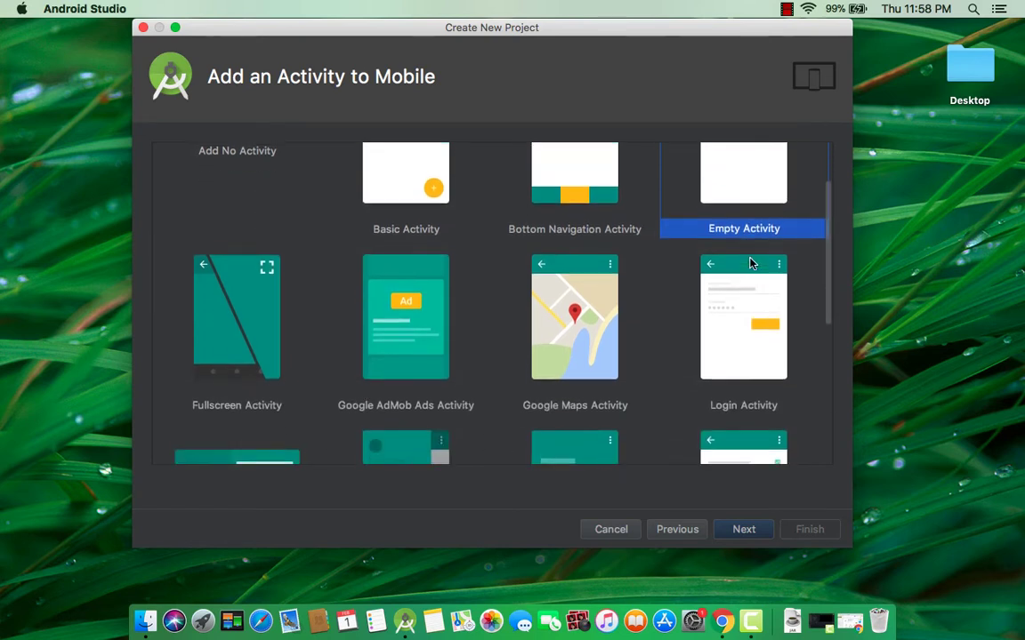
scroll(749, 264, up, 3)
Compare the Add No Activity, Basic, Bottom Navigation, Google Maps and Tabbed options, then choose Empty Activity and proceed to its configuration.
click(249, 228)
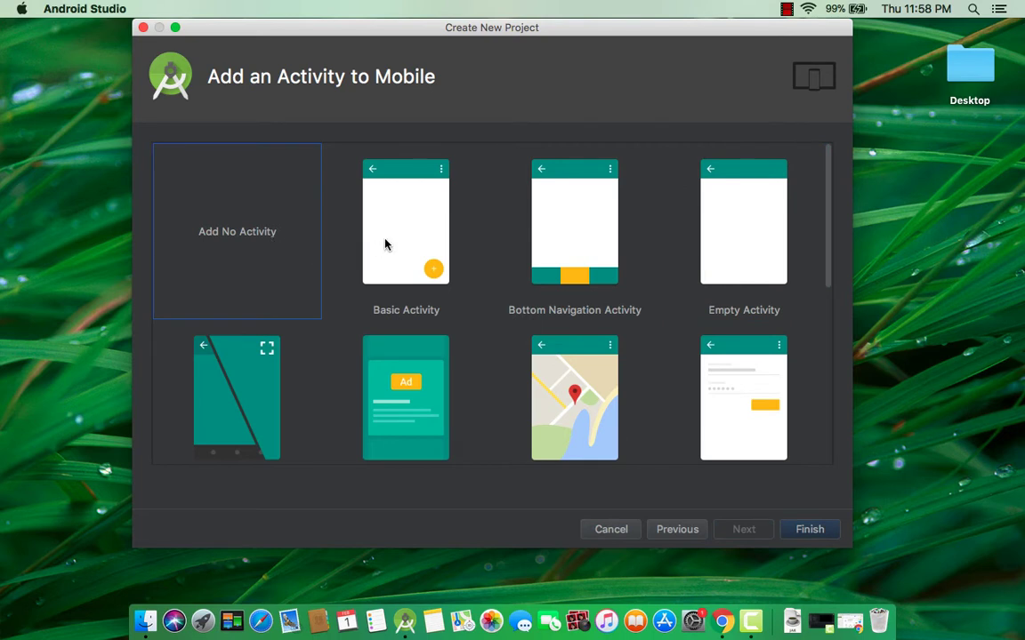
click(430, 237)
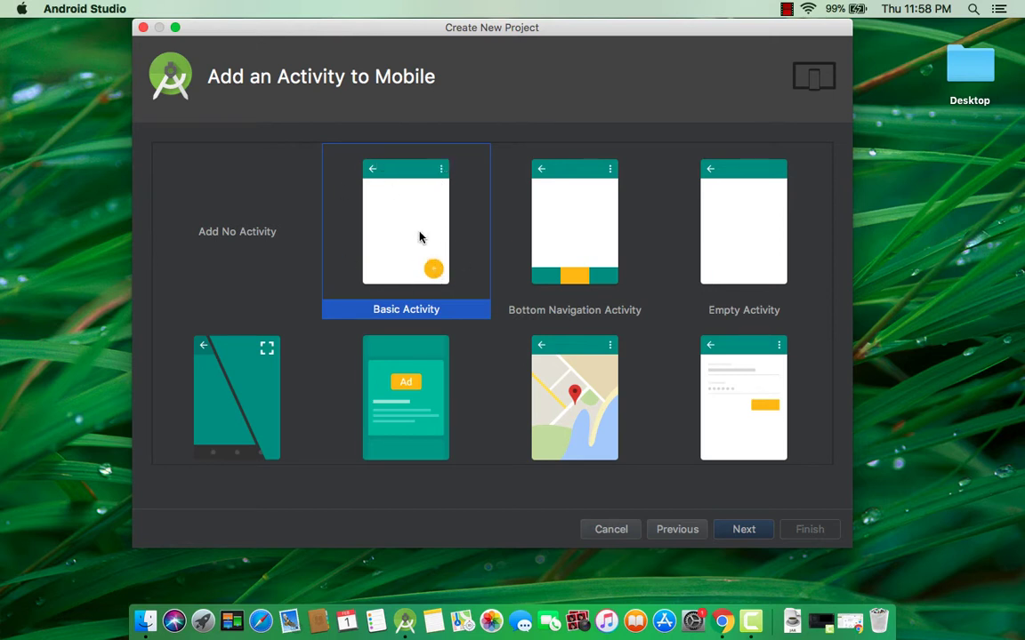
scroll(425, 239, down, 1)
scroll(421, 237, up, 1)
click(575, 237)
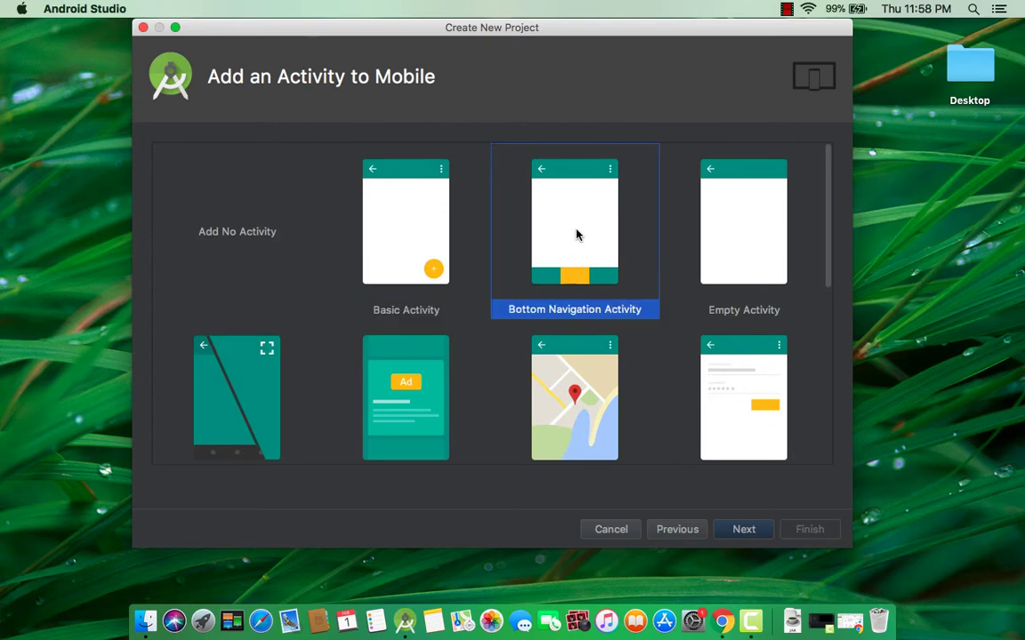
scroll(574, 233, down, 5)
click(579, 279)
scroll(417, 306, down, 8)
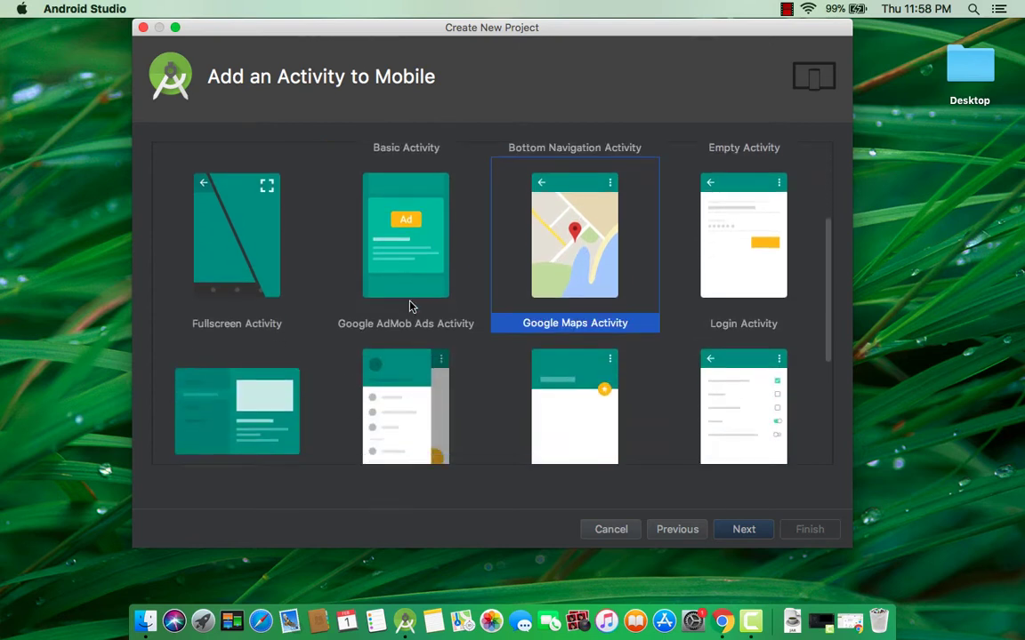
click(228, 393)
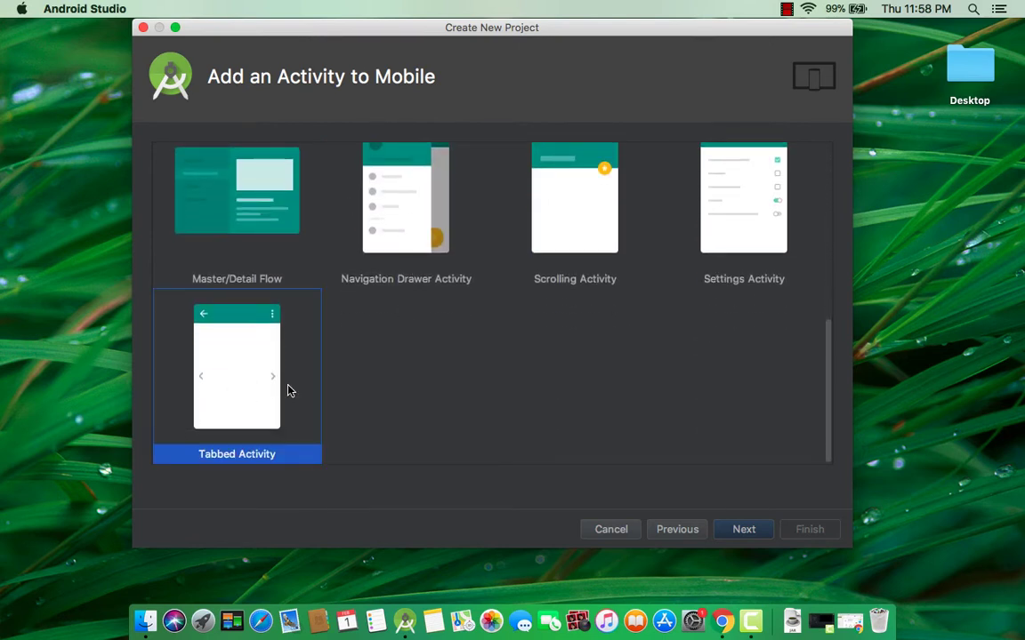
scroll(368, 366, up, 12)
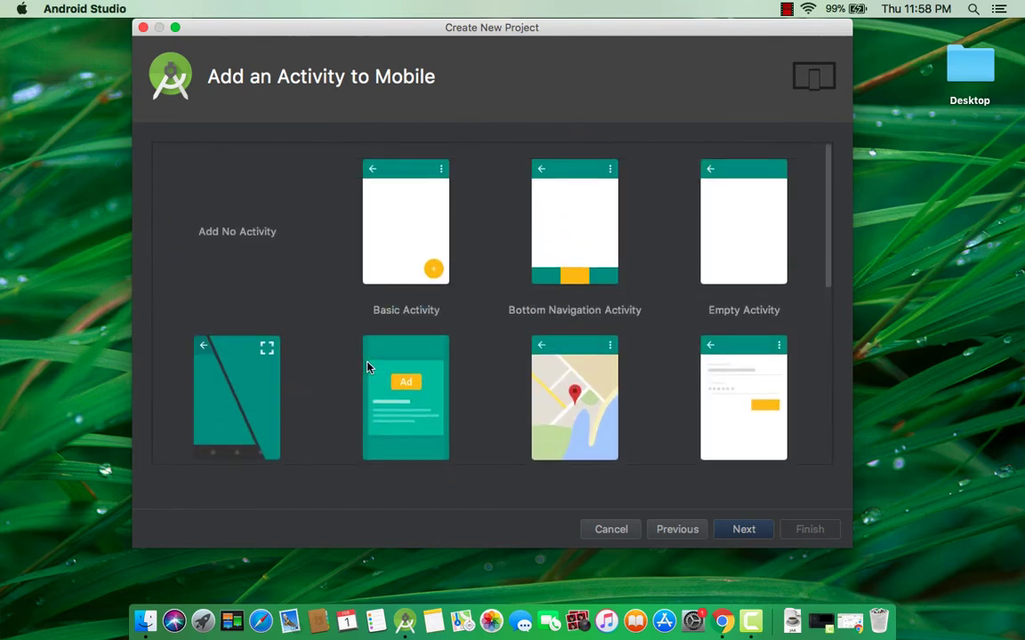
click(709, 260)
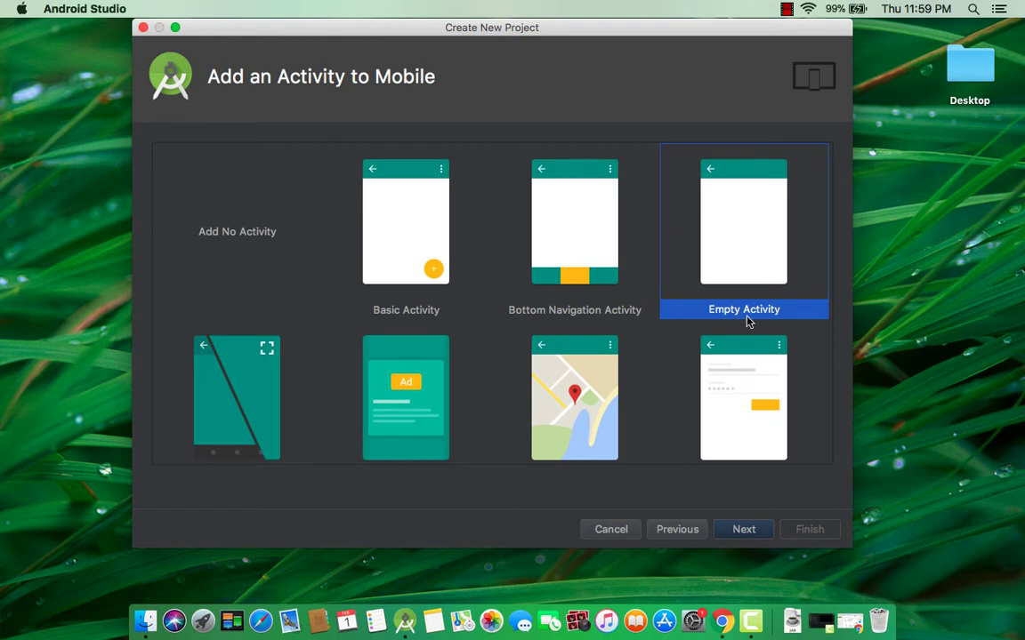
click(744, 530)
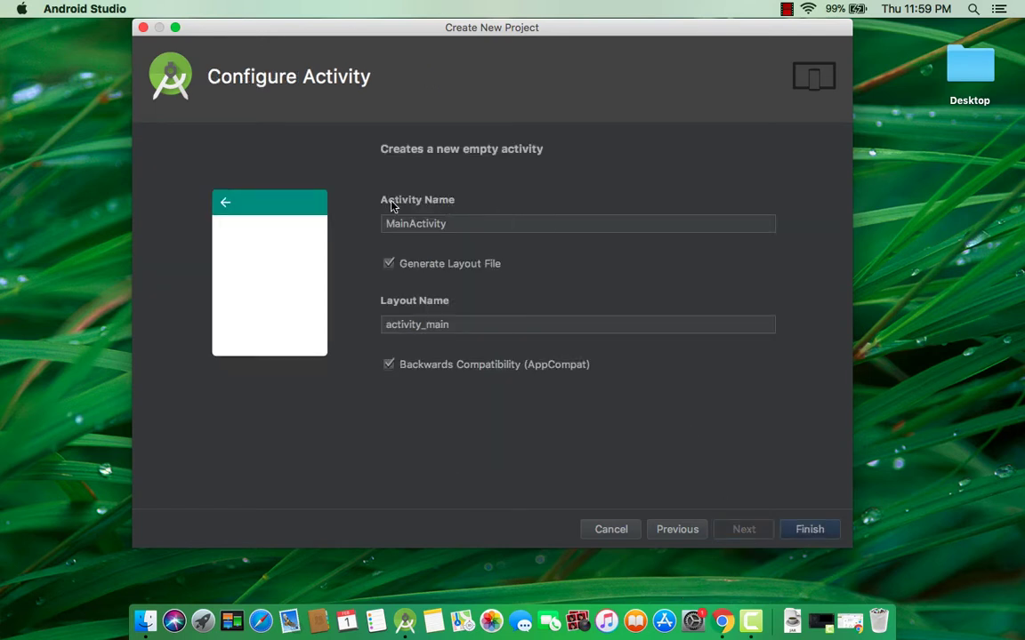
Examine the activity name and try the Generate Layout File option switched off, leaving it switched on again.
click(461, 223)
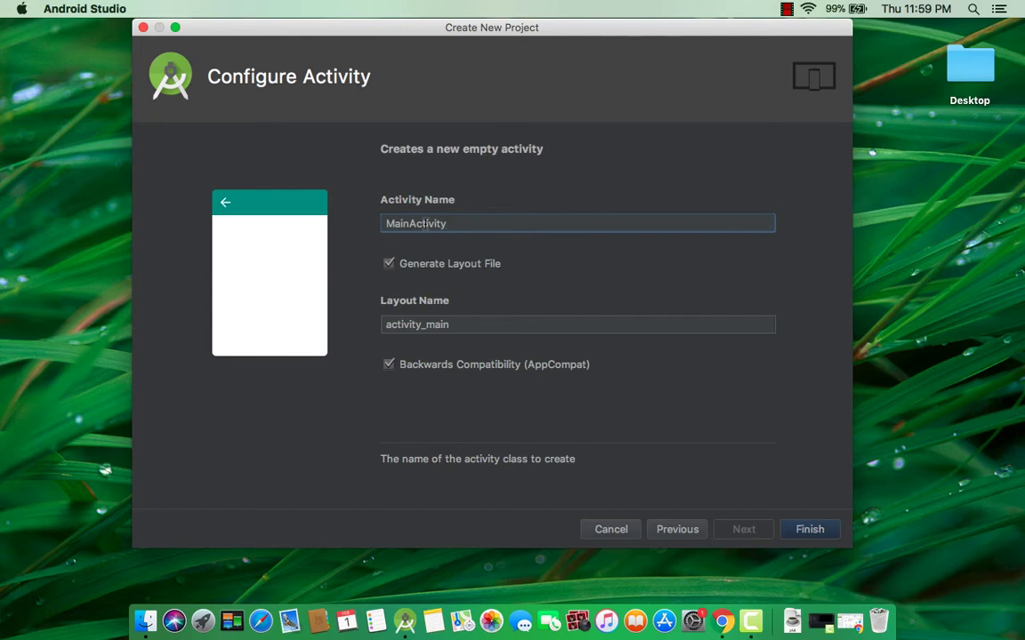
double_click(453, 222)
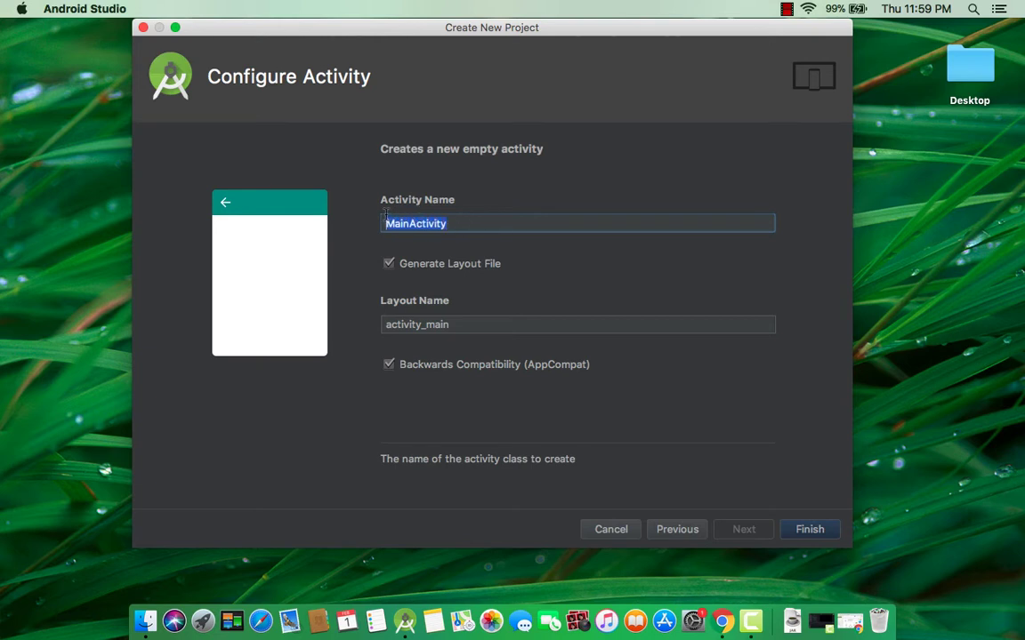
click(469, 224)
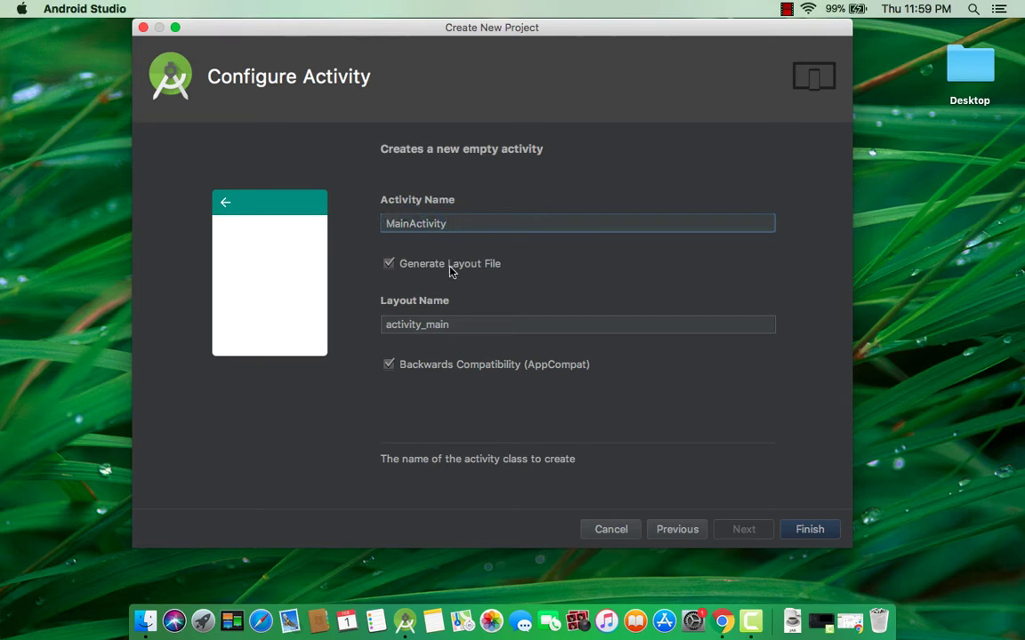
click(389, 267)
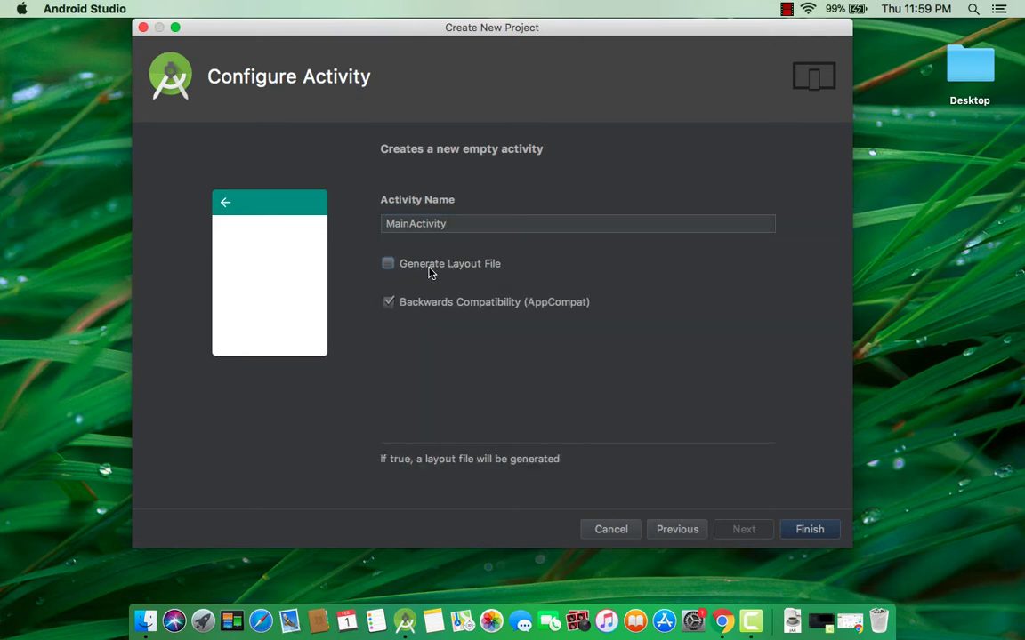
click(428, 271)
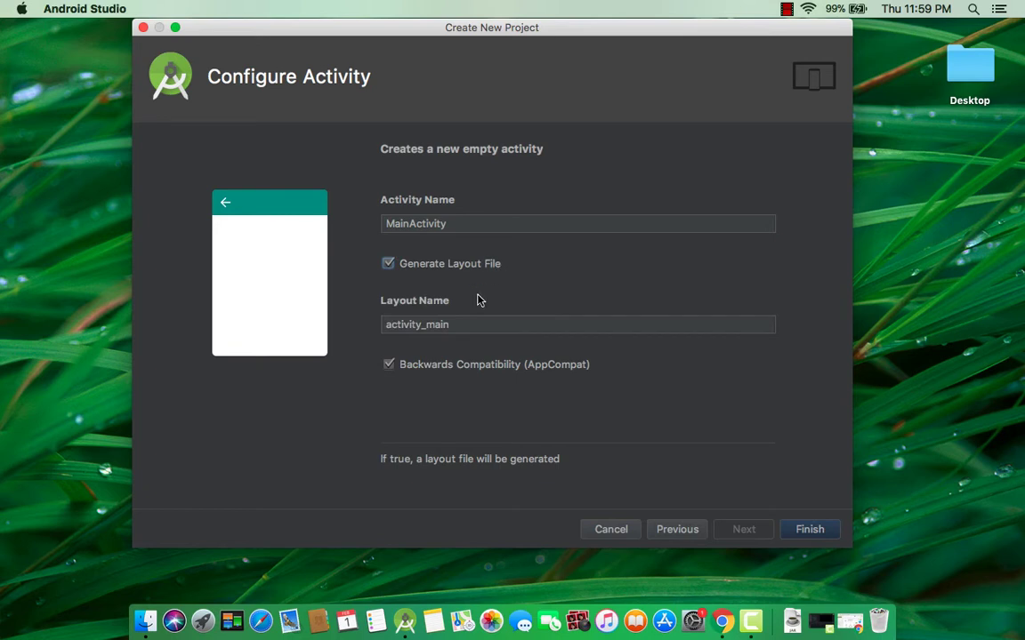
Compare the layout name activity_main with the activity name MainActivity, keep both, and finish creating the project.
click(467, 324)
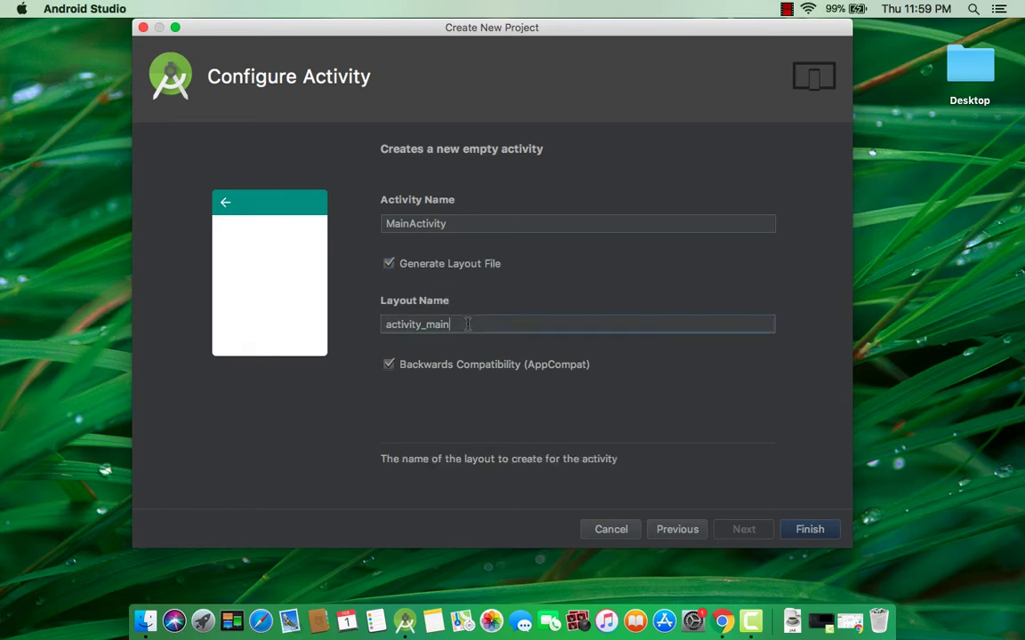
double_click(467, 324)
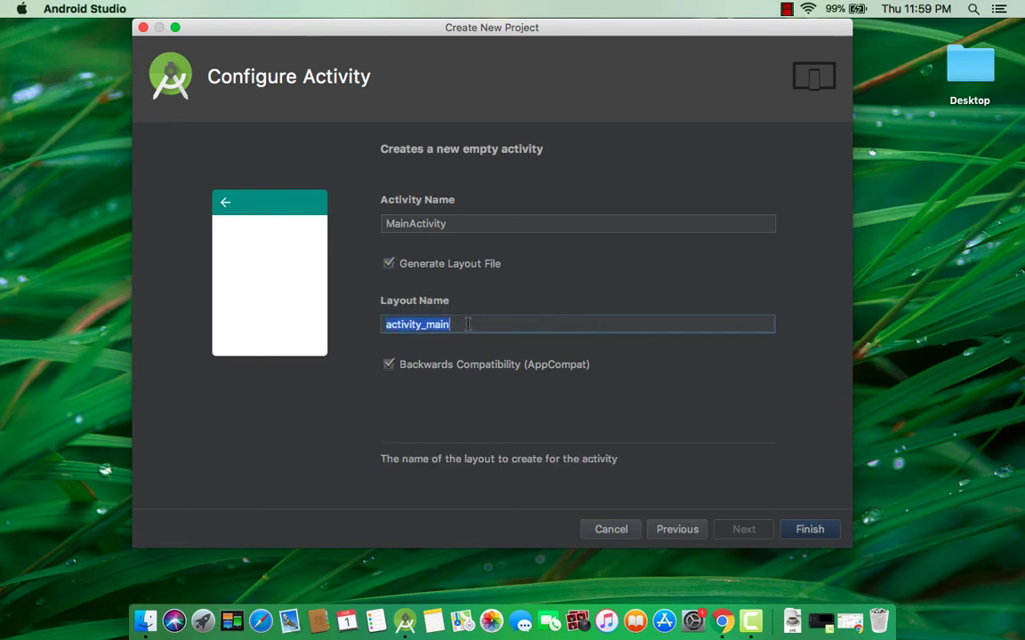
click(467, 325)
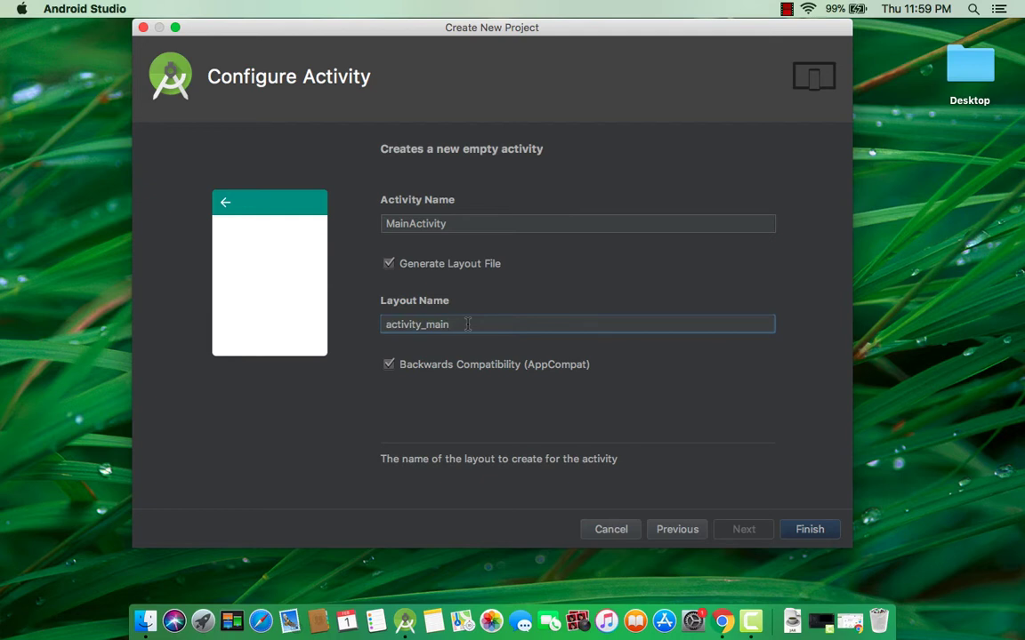
drag(467, 325, 377, 327)
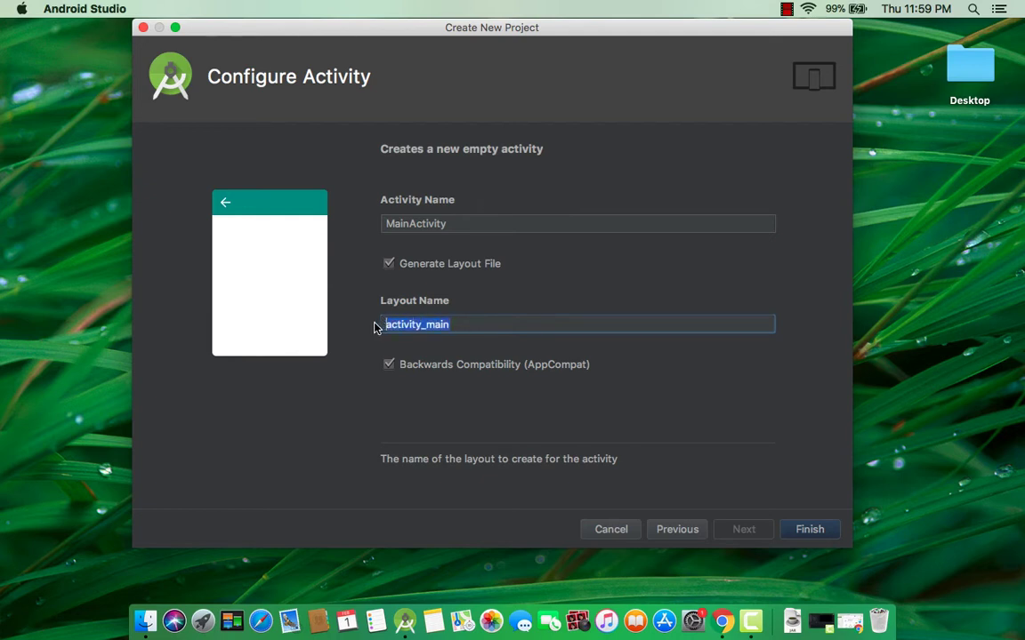
click(483, 324)
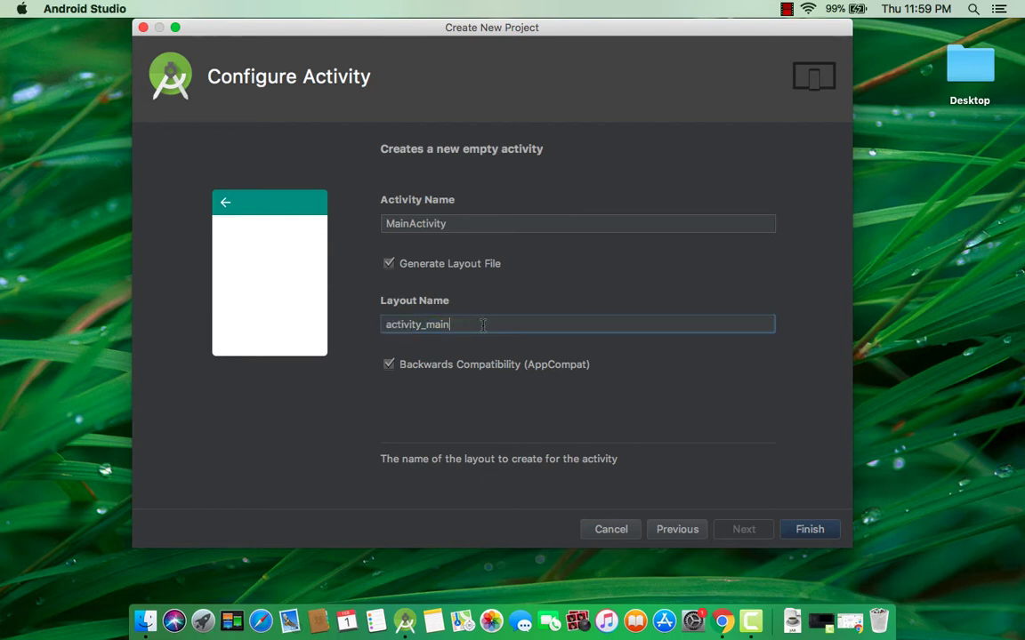
double_click(451, 224)
click(451, 224)
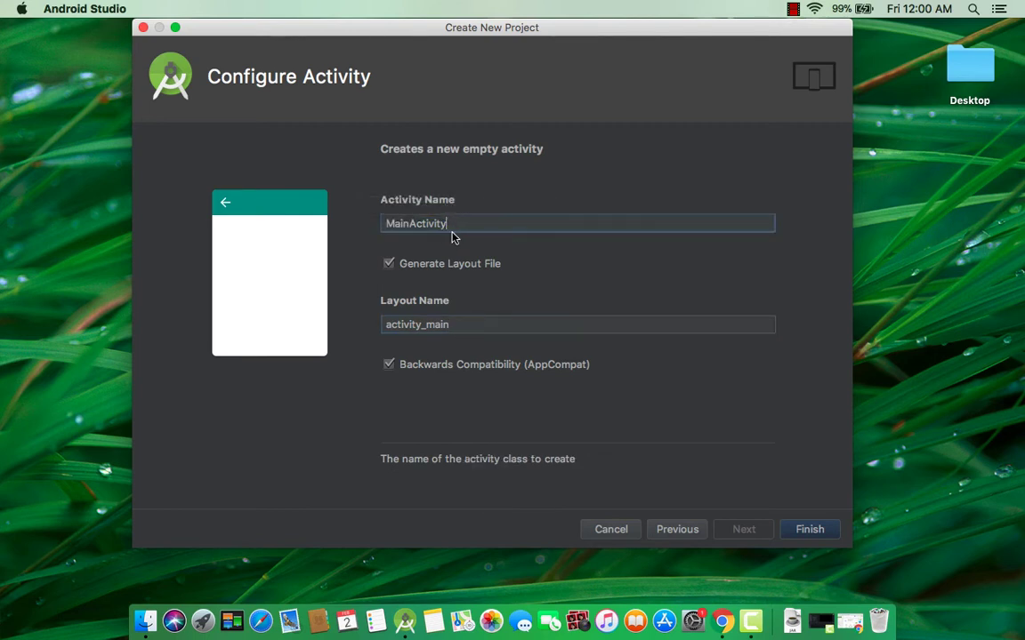
double_click(448, 325)
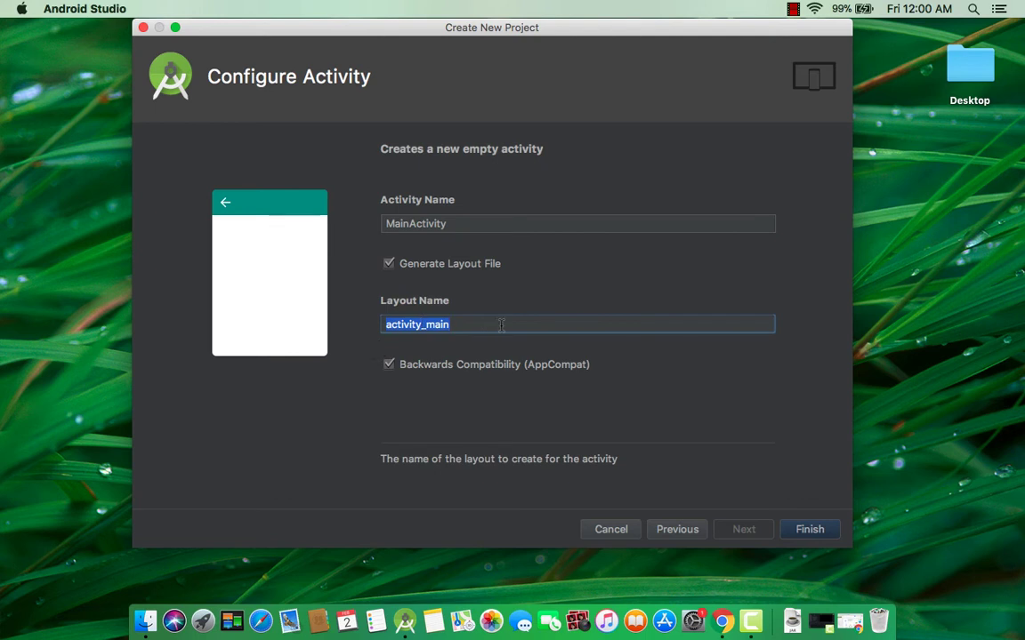
click(453, 324)
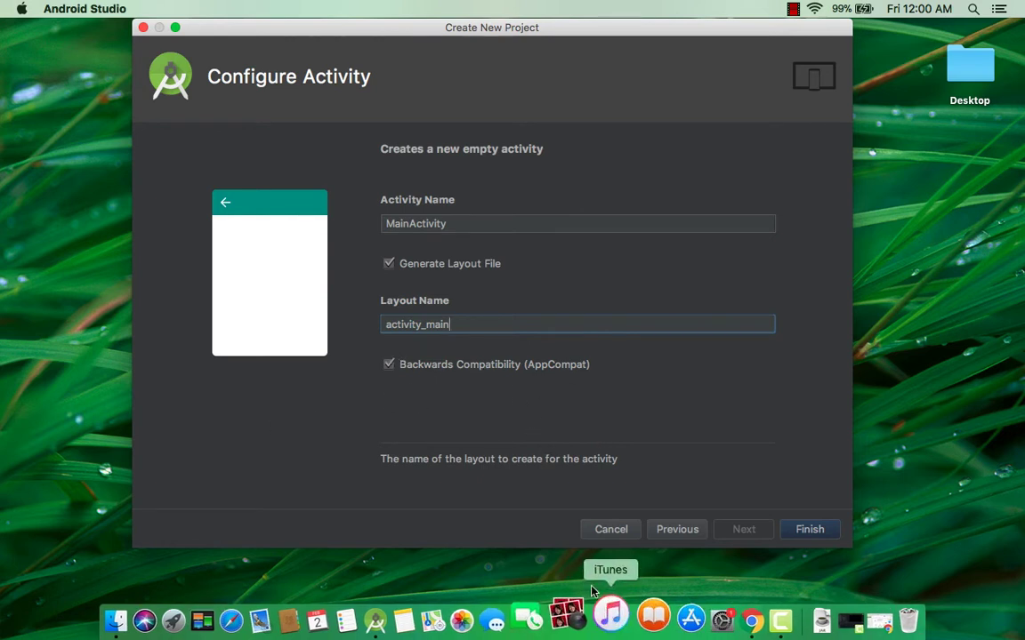
click(810, 530)
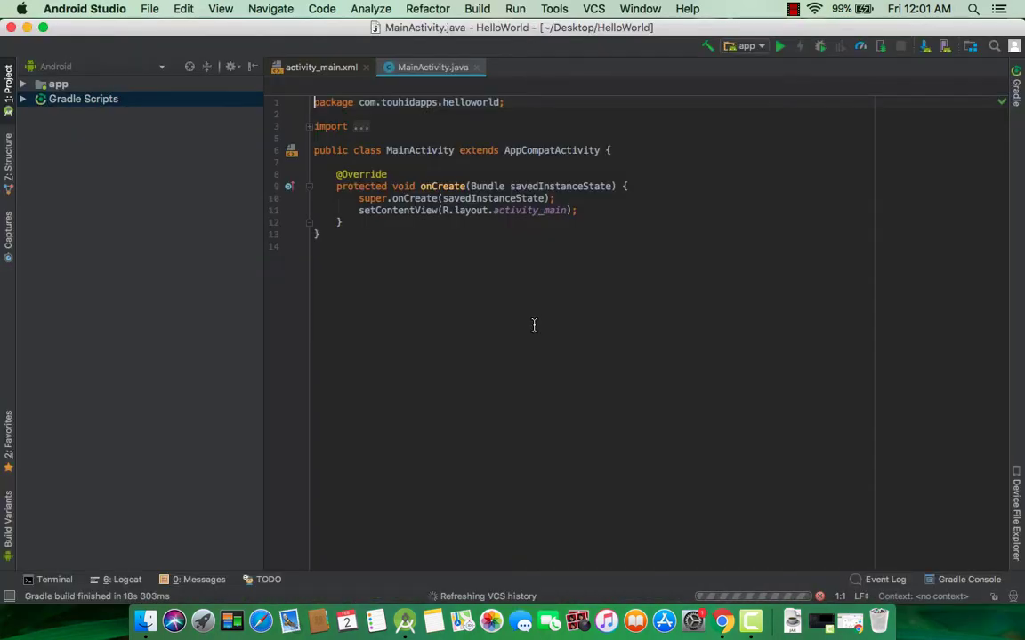
Expand the folded import statements in MainActivity.java and examine the generated class code.
click(534, 325)
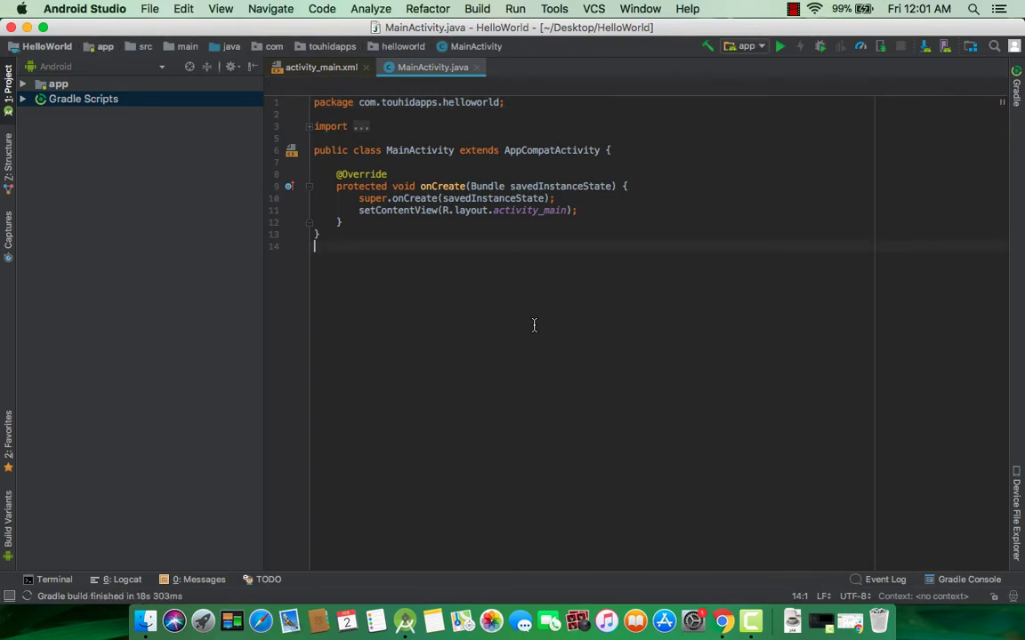
click(361, 126)
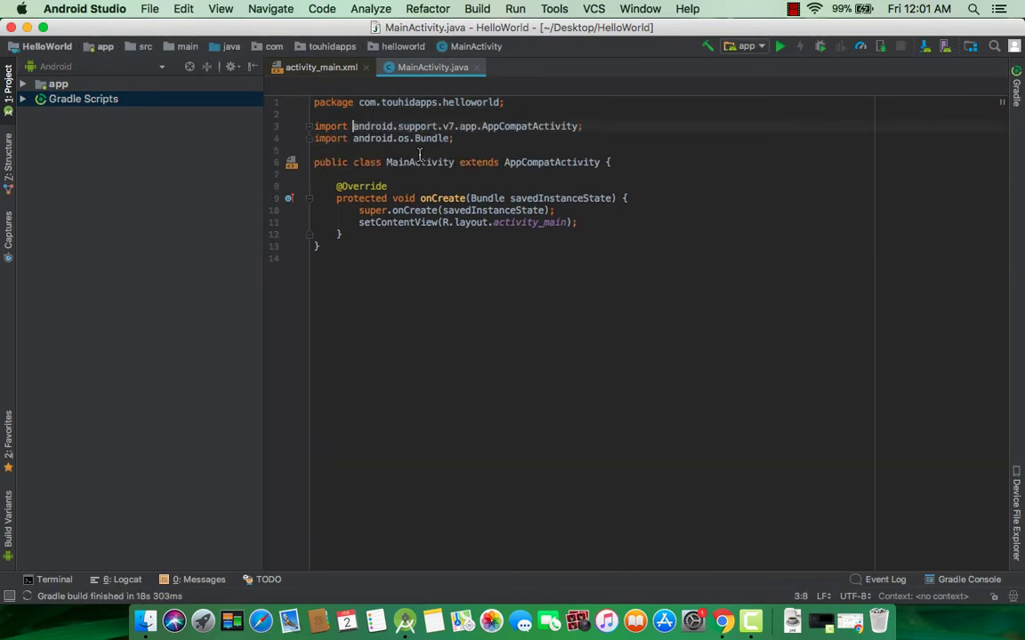
click(420, 154)
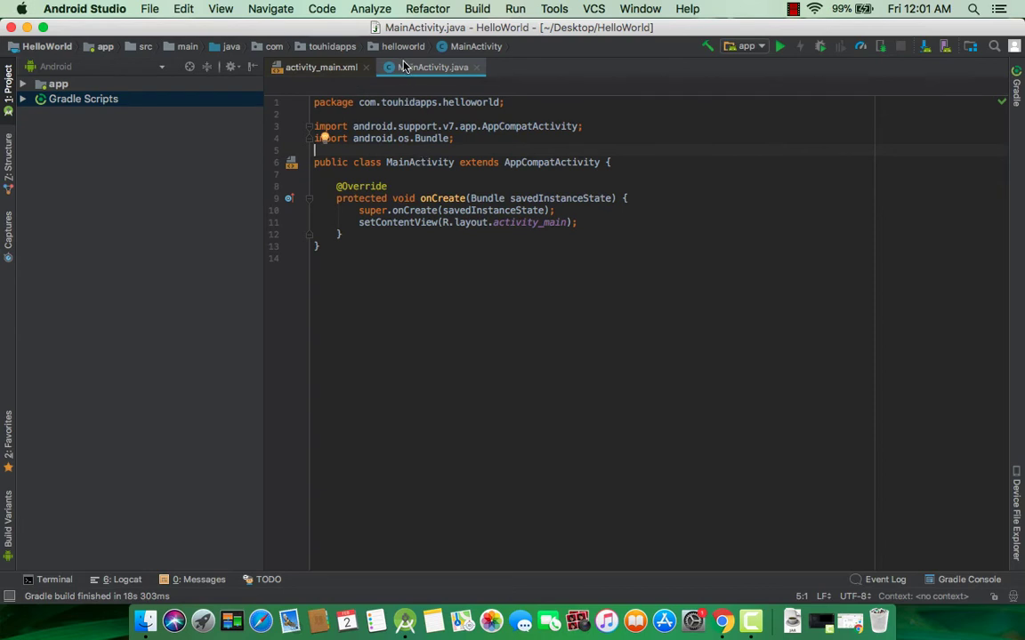
click(414, 163)
click(413, 179)
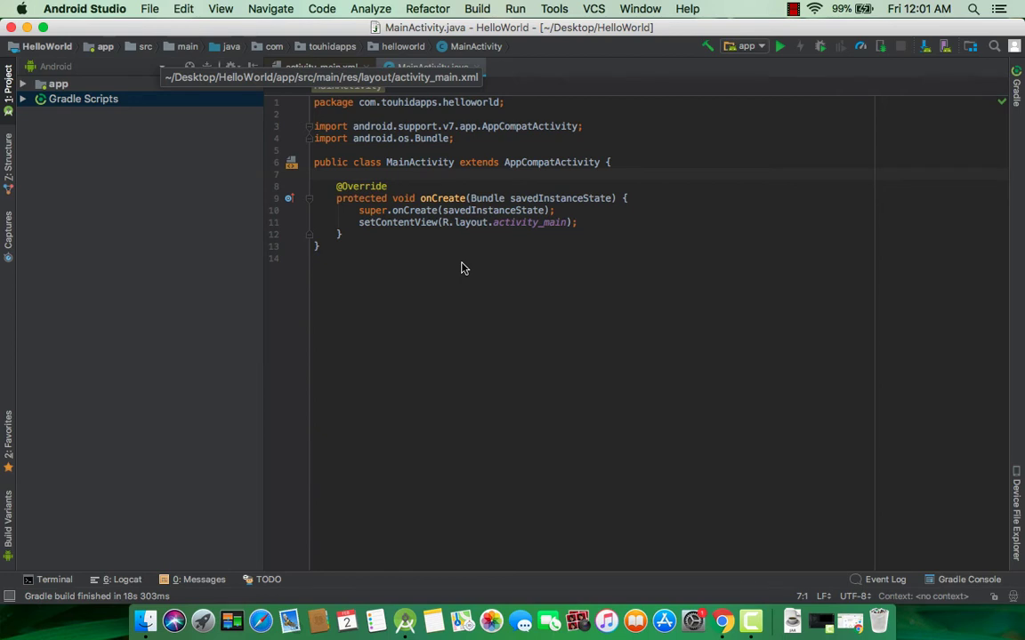
Open the activity_main.xml layout with a taller widget palette and select the "Hello World!" TextView in the preview.
click(317, 68)
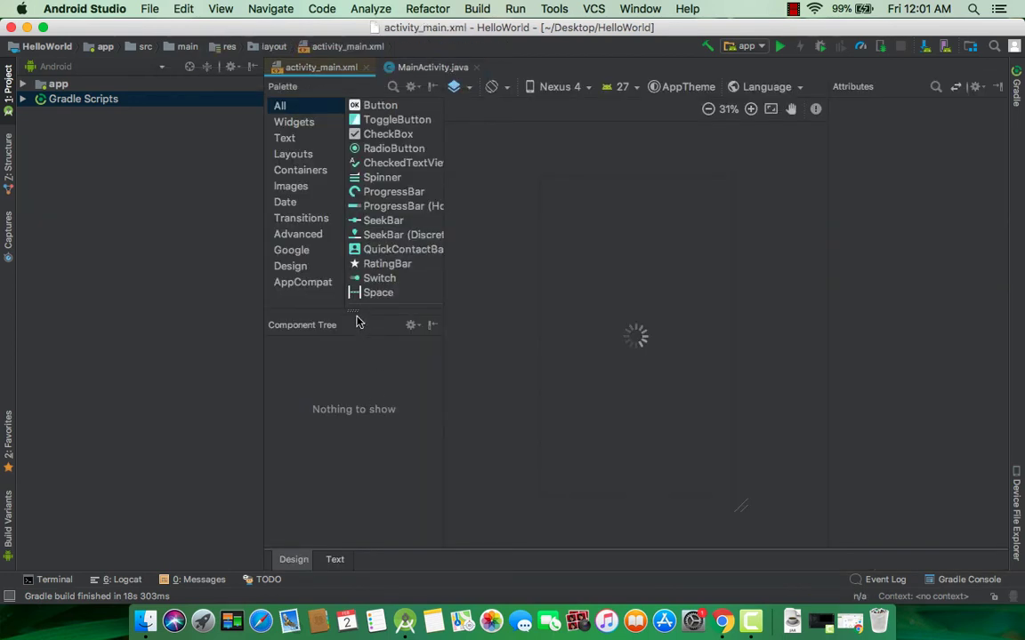
drag(355, 312, 355, 419)
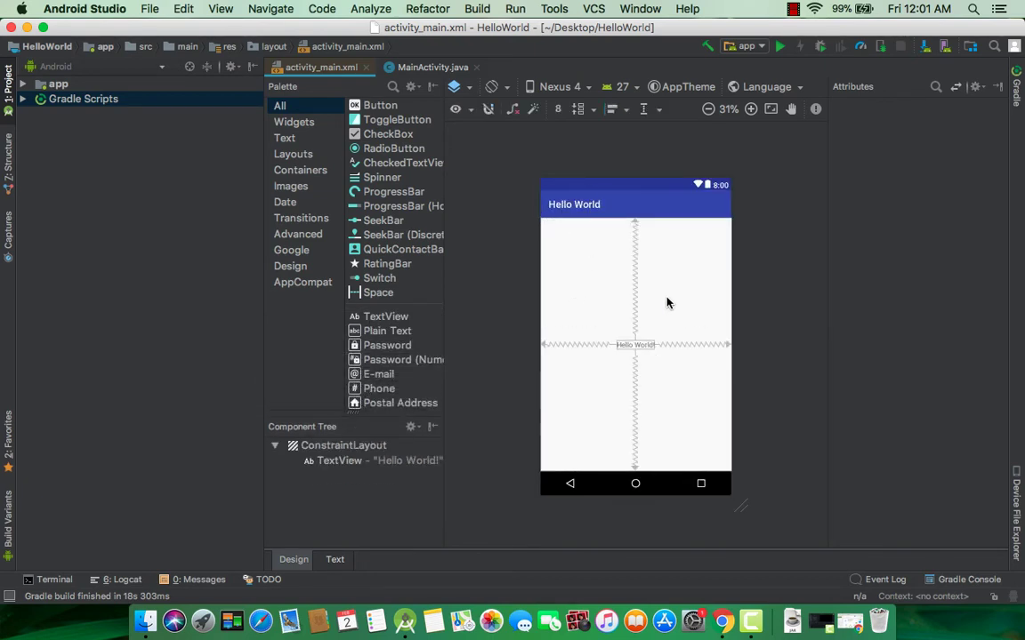
click(640, 348)
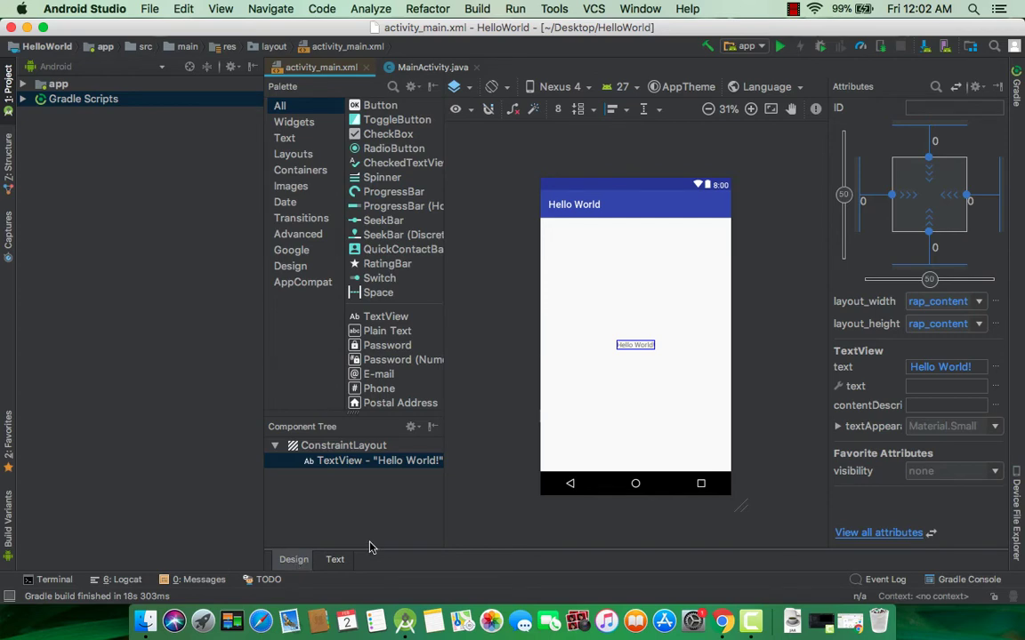
Compare the design and text views of activity_main.xml and examine the TextView's attributes in the XML code.
click(336, 560)
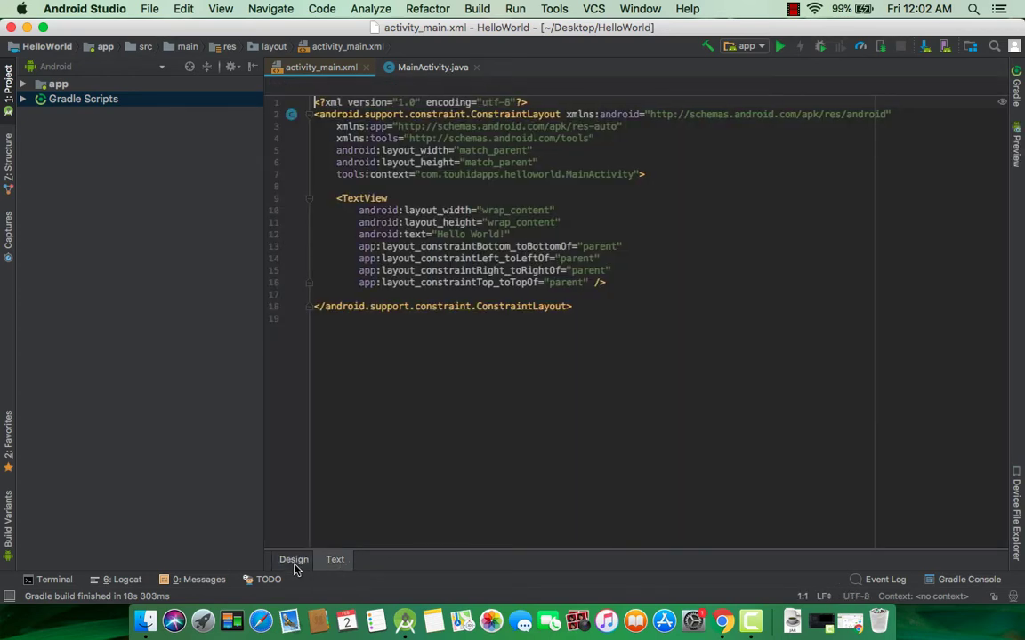
click(295, 562)
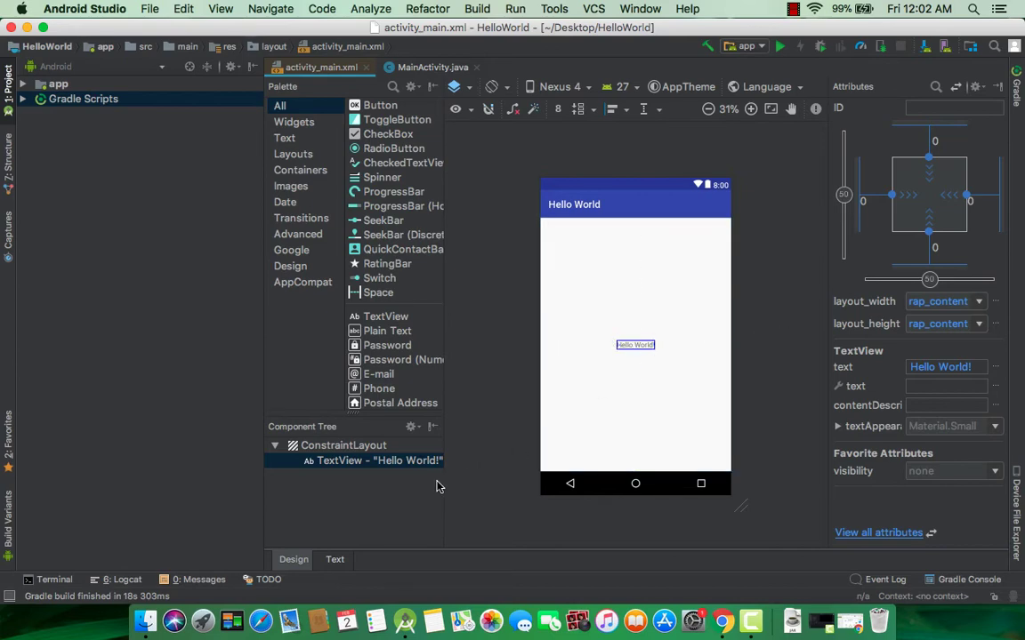
click(335, 561)
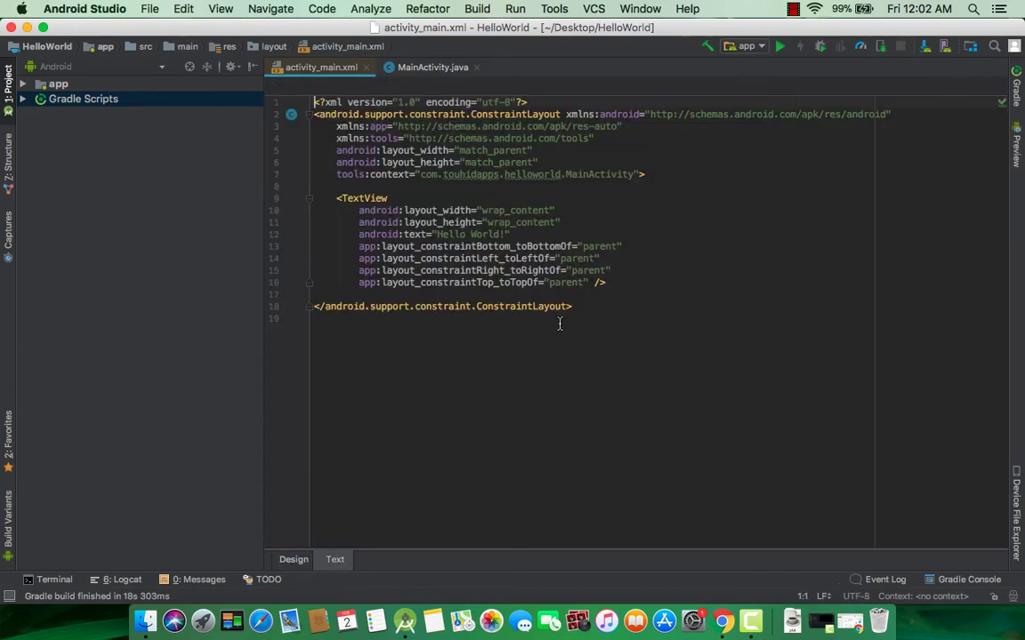
click(558, 353)
click(650, 247)
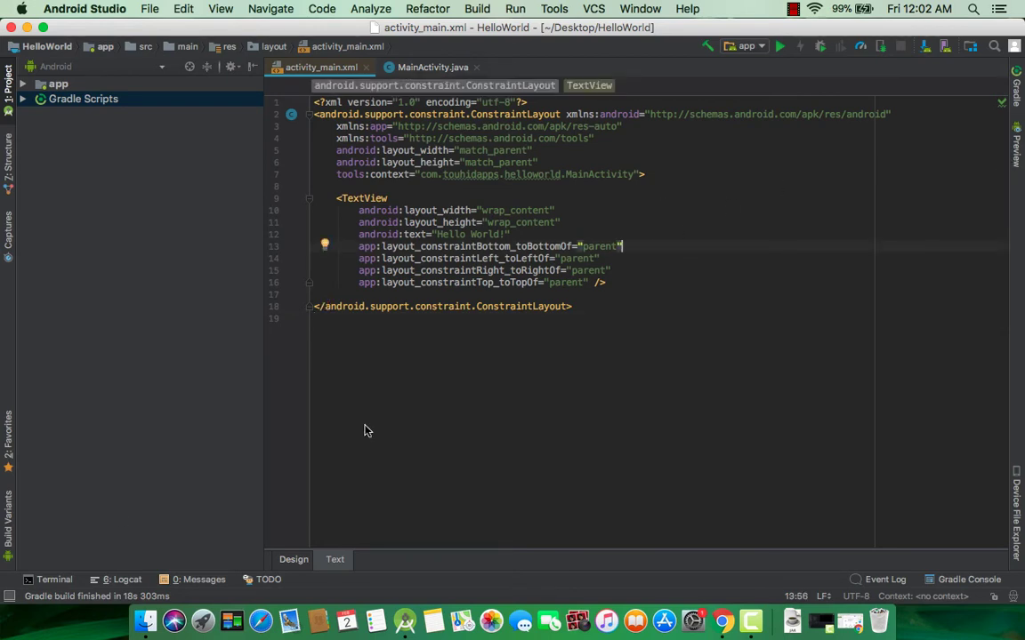